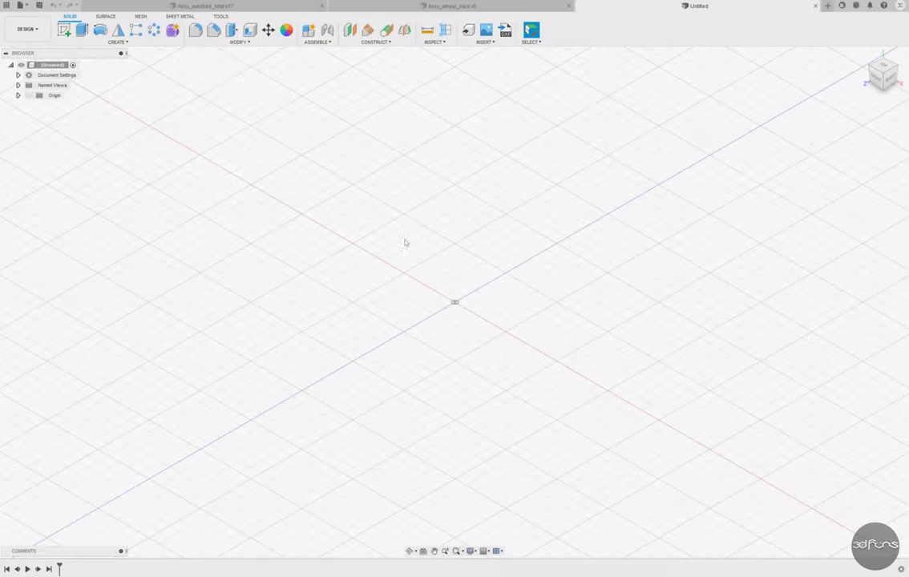
# Save as wheel_gear in the Autobike project and derive the skeleton's front wheel circles
pyautogui.hotkey('ctrl', 's')
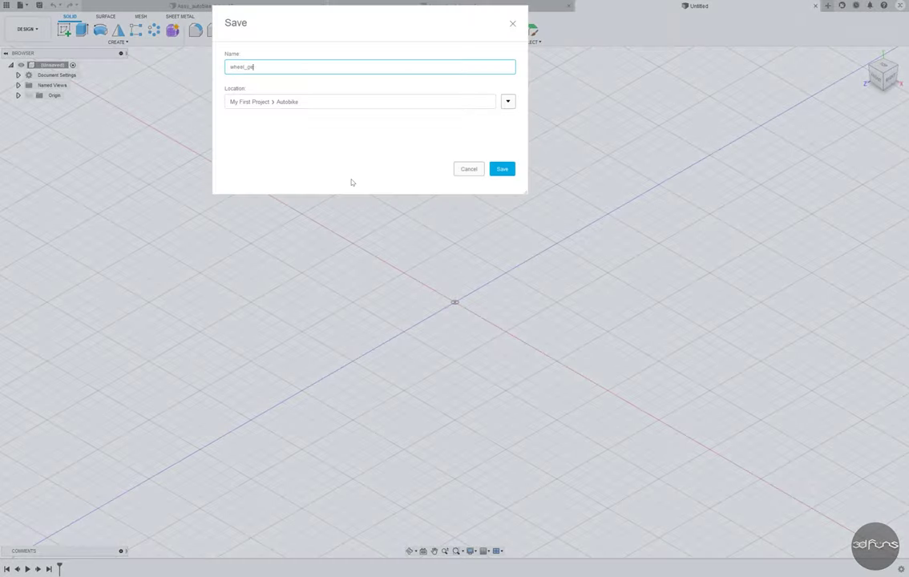
pyautogui.click(502, 171)
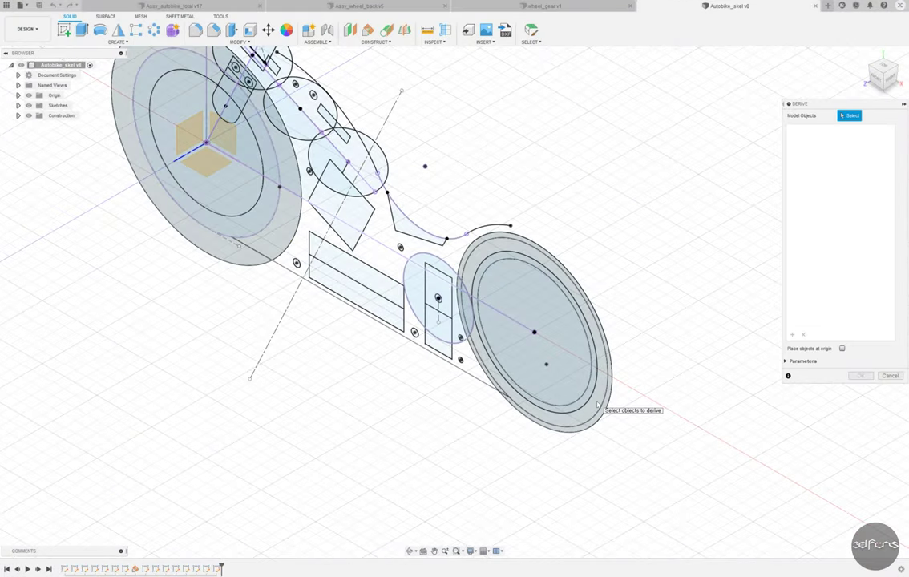
pyautogui.click(590, 393)
pyautogui.keyDown('shift'); pyautogui.moveTo(637, 314); pyautogui.dragTo(663, 314, button='middle'); pyautogui.keyUp('shift')
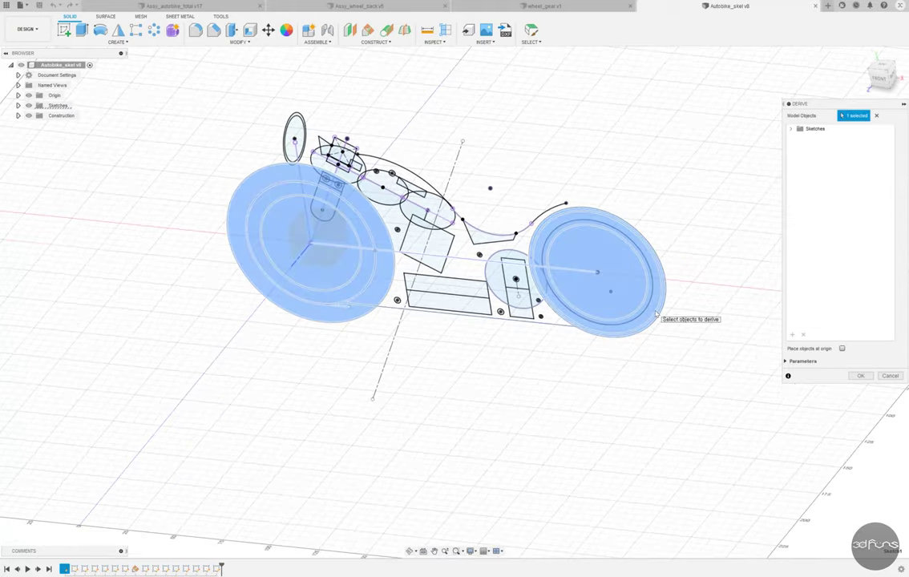
pyautogui.scroll(5, 686, 260)
pyautogui.click(608, 307)
pyautogui.scroll(-3, 710, 256)
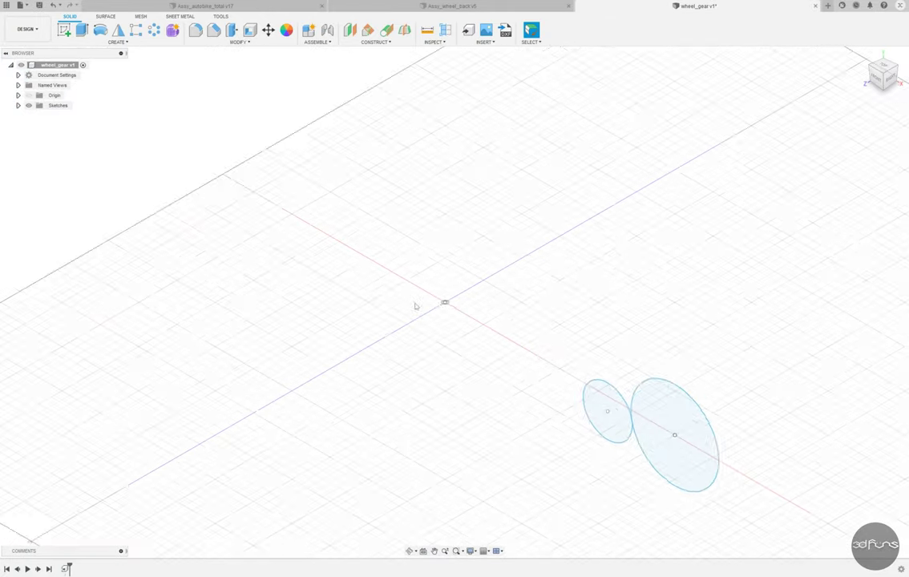
# Generate a 58-tooth, module 1 spur gear with a 40 mm hole and 3 mm thickness
pyautogui.click(117, 41)
pyautogui.click(81, 248)
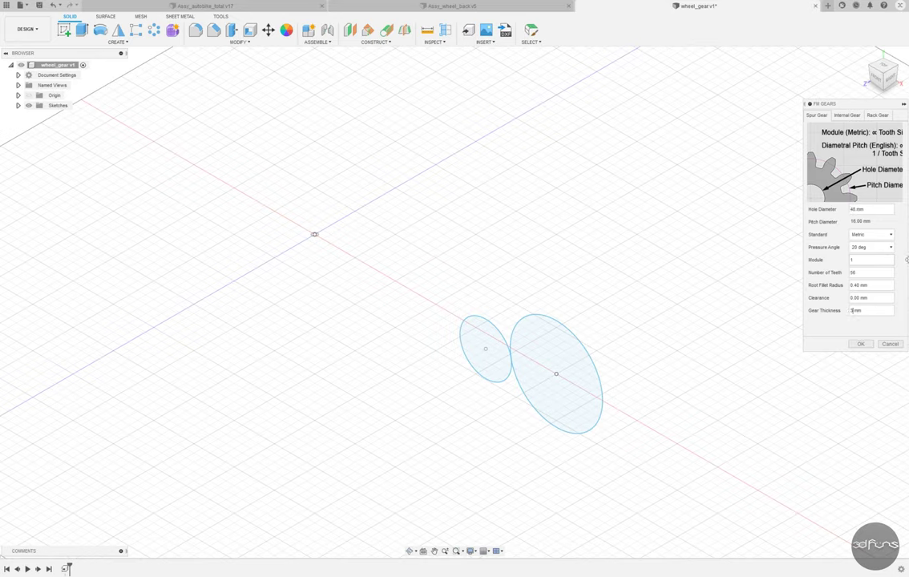
pyautogui.click(853, 344)
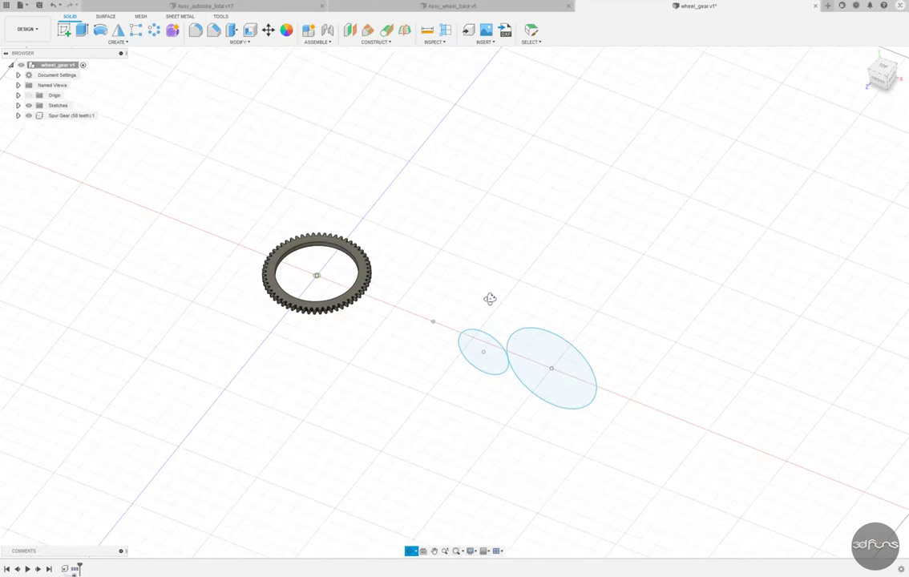
pyautogui.moveTo(166, 519)
pyautogui.keyDown('shift'); pyautogui.mouseDown(button='middle')
pyautogui.moveTo(274, 367)
pyautogui.moveTo(270, 404)
pyautogui.mouseUp(button='middle'); pyautogui.keyUp('shift')
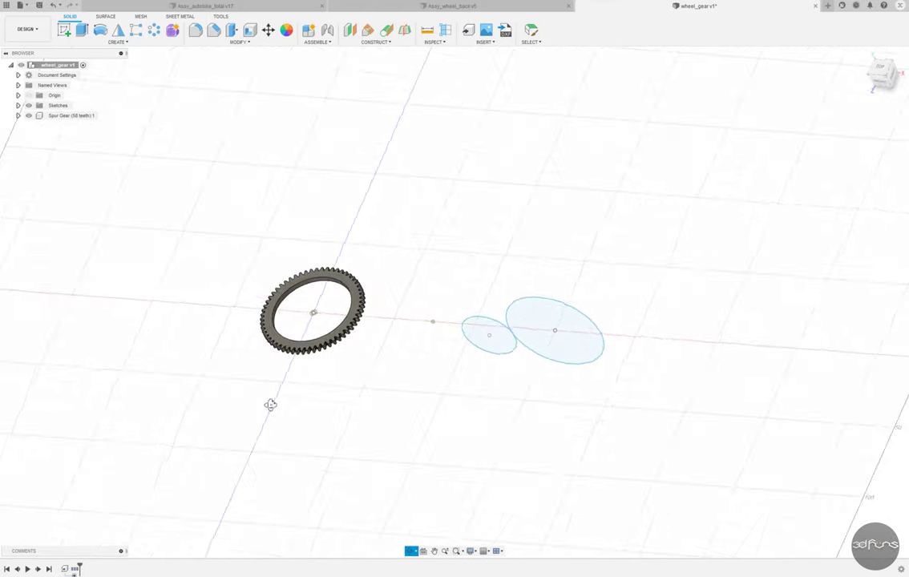
# Create an offset construction plane from the gear face
pyautogui.click(349, 31)
pyautogui.click(320, 309)
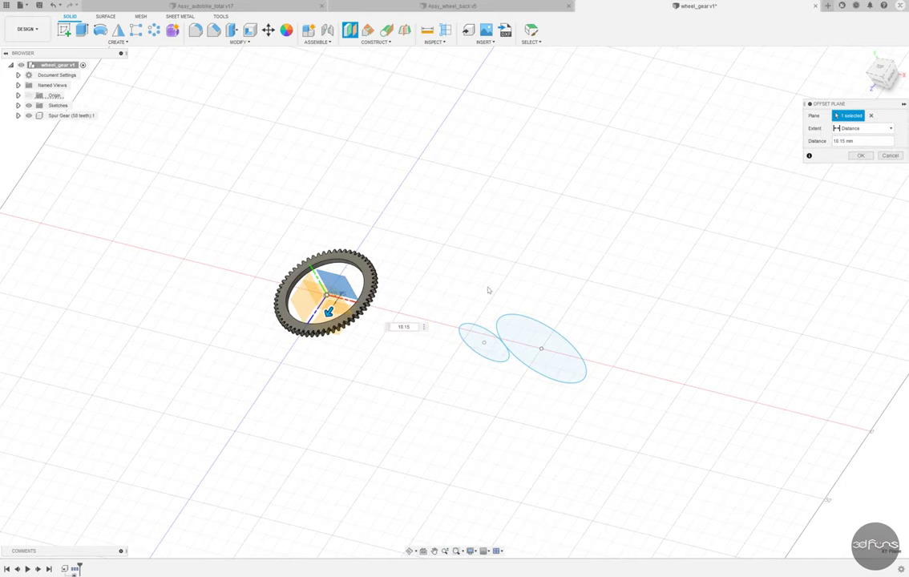
pyautogui.press('Return')
pyautogui.keyDown('shift'); pyautogui.moveTo(759, 142); pyautogui.dragTo(512, 264, button='middle'); pyautogui.keyUp('shift')
# Sketch on the new plane, project the large wheel circle, and draw a circle at its centre
pyautogui.click(64, 31)
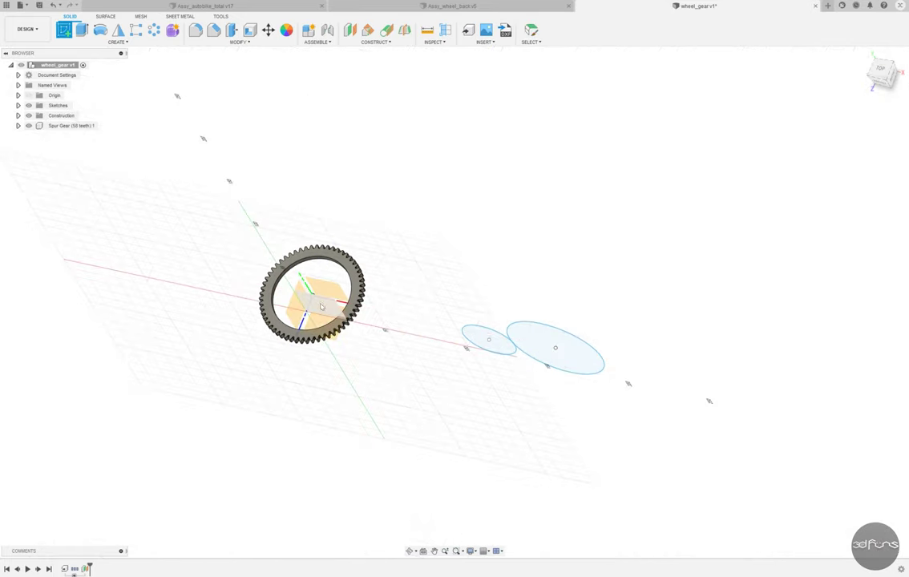
pyautogui.click(107, 42)
pyautogui.click(173, 193)
pyautogui.click(529, 277)
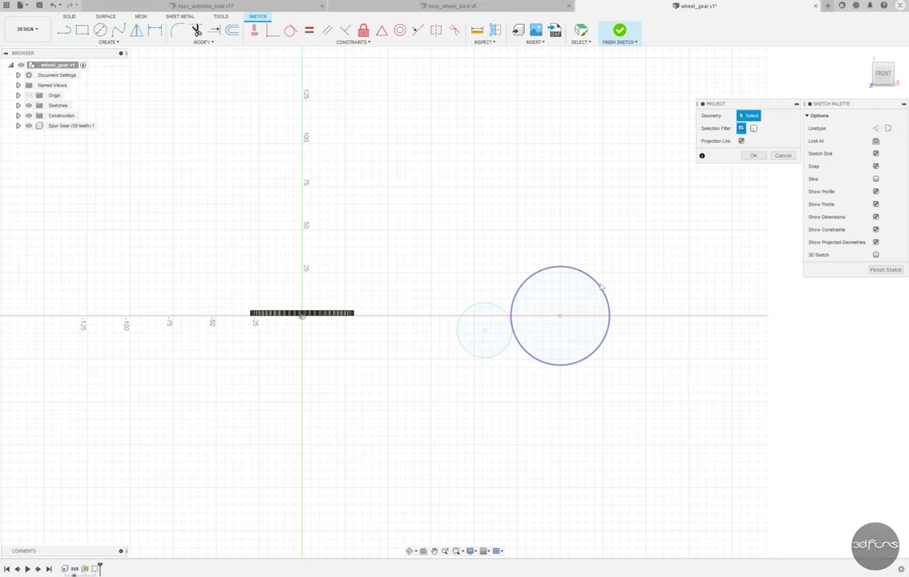
pyautogui.press('Return')
pyautogui.press('c')
pyautogui.click(559, 316)
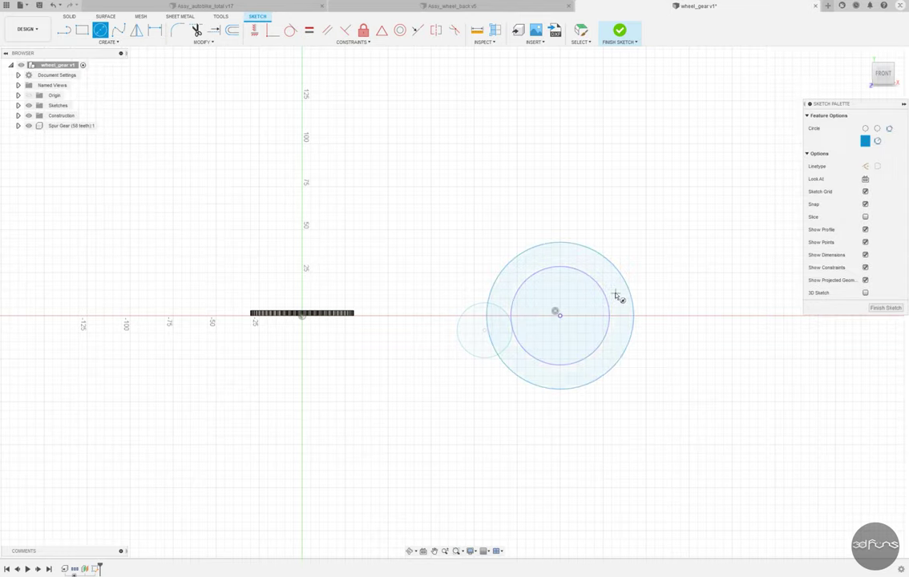
pyautogui.scroll(2, 619, 298)
pyautogui.click(599, 238)
# Dimension the concentric circles Ø50 and Ø46 and finish the sketch
pyautogui.press('d')
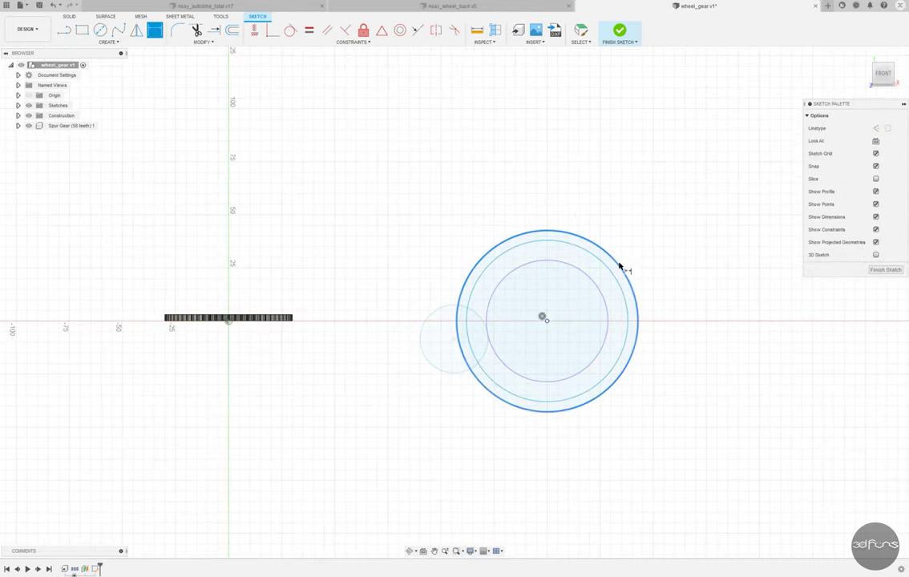
pyautogui.click(623, 264)
pyautogui.click(642, 240)
pyautogui.write('50')
pyautogui.press('Return')
pyautogui.click(619, 295)
pyautogui.click(613, 291)
pyautogui.press('Return')
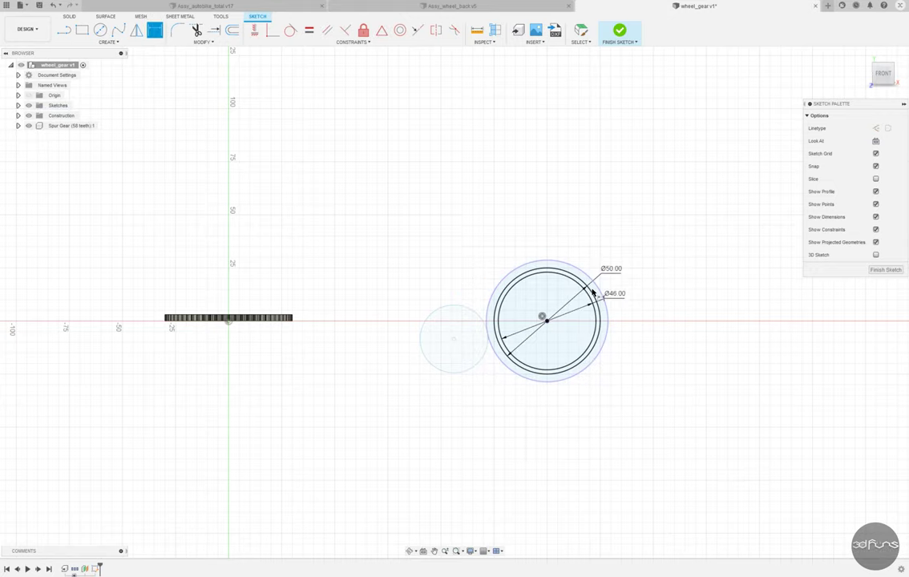
pyautogui.scroll(1, 625, 288)
pyautogui.click(619, 32)
# Extrude the ring profile between the two circles
pyautogui.keyDown('shift'); pyautogui.moveTo(598, 276); pyautogui.dragTo(428, 137, button='middle'); pyautogui.keyUp('shift')
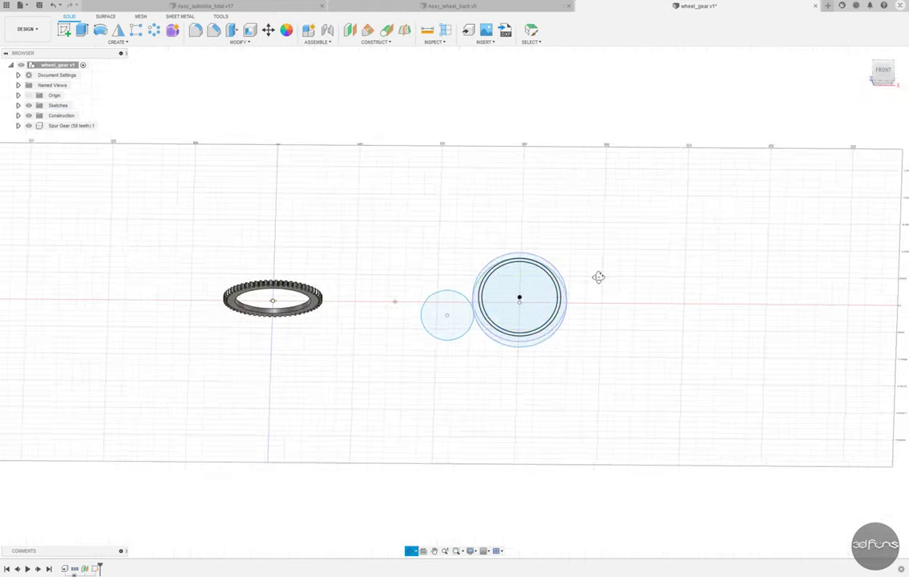
pyautogui.press('e')
pyautogui.click(527, 286)
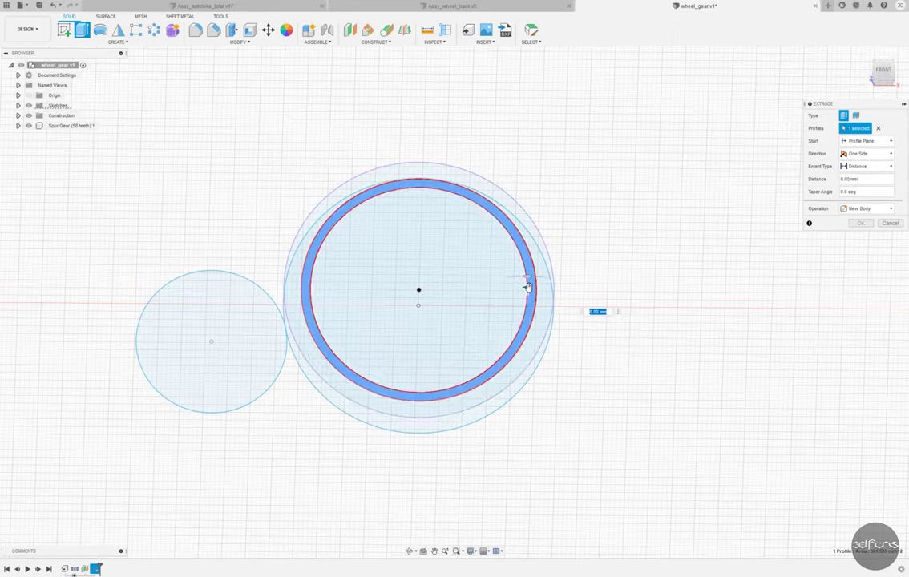
pyautogui.moveTo(498, 374)
pyautogui.keyDown('shift'); pyautogui.mouseDown(button='middle')
pyautogui.moveTo(517, 260)
pyautogui.moveTo(513, 278)
pyautogui.moveTo(512, 229)
pyautogui.mouseUp(button='middle'); pyautogui.keyUp('shift')
pyautogui.press('Return')
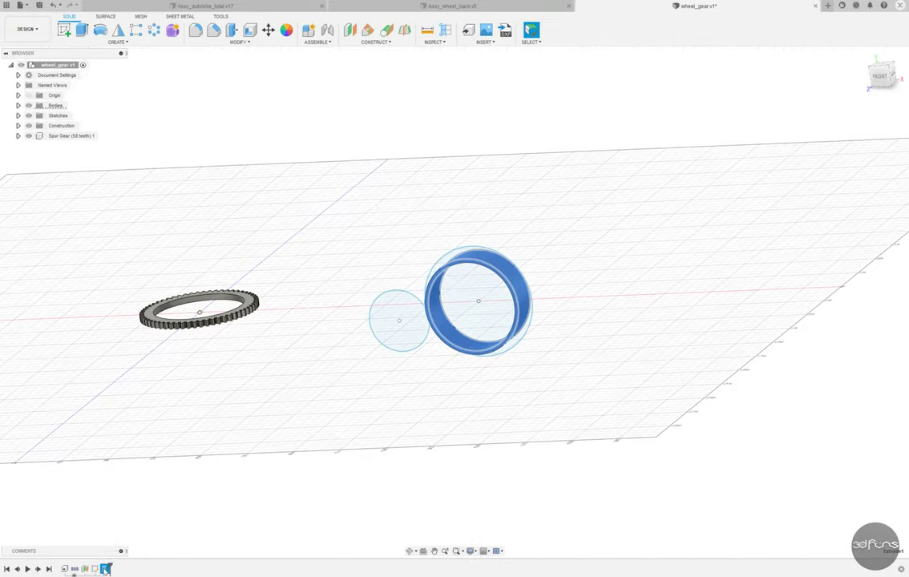
# Edit the extrusion to include the inner circle, making a solid 17.3 mm disk
pyautogui.doubleClick(94, 568)
pyautogui.keyDown('shift'); pyautogui.moveTo(515, 295); pyautogui.dragTo(513, 264, button='middle'); pyautogui.keyUp('shift')
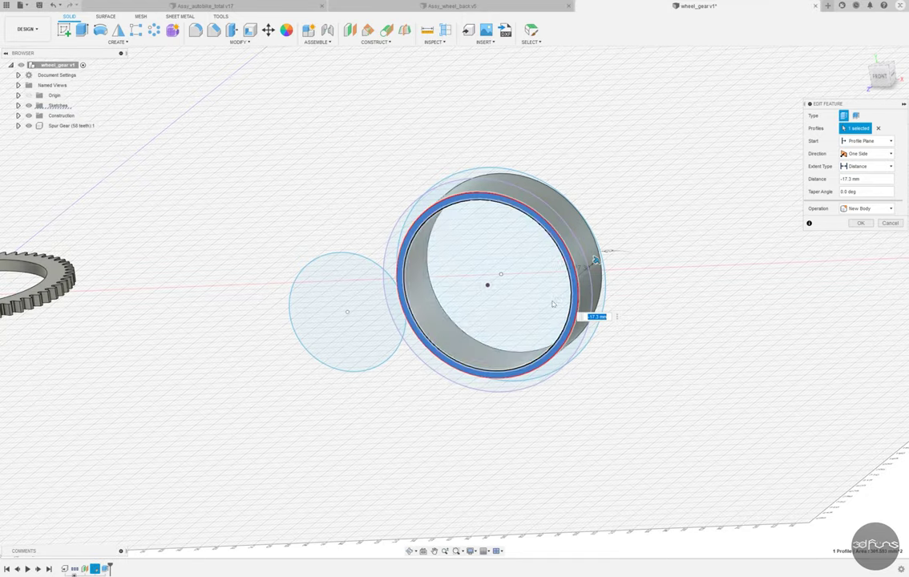
pyautogui.click(493, 244)
pyautogui.press('Return')
pyautogui.keyDown('shift'); pyautogui.moveTo(517, 369); pyautogui.dragTo(337, 287, button='middle'); pyautogui.keyUp('shift')
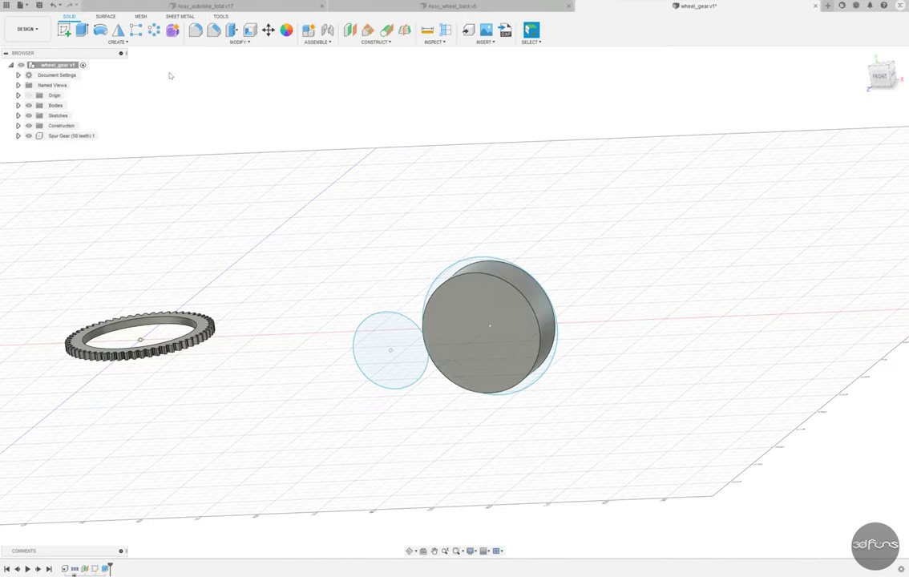
pyautogui.press('m')
pyautogui.keyDown('shift'); pyautogui.moveTo(229, 363); pyautogui.dragTo(497, 300, button='middle'); pyautogui.keyUp('shift')
pyautogui.click(851, 141)
# Rotate the spur gear -90° about X and snap it point-to-point onto the disk
pyautogui.click(129, 349)
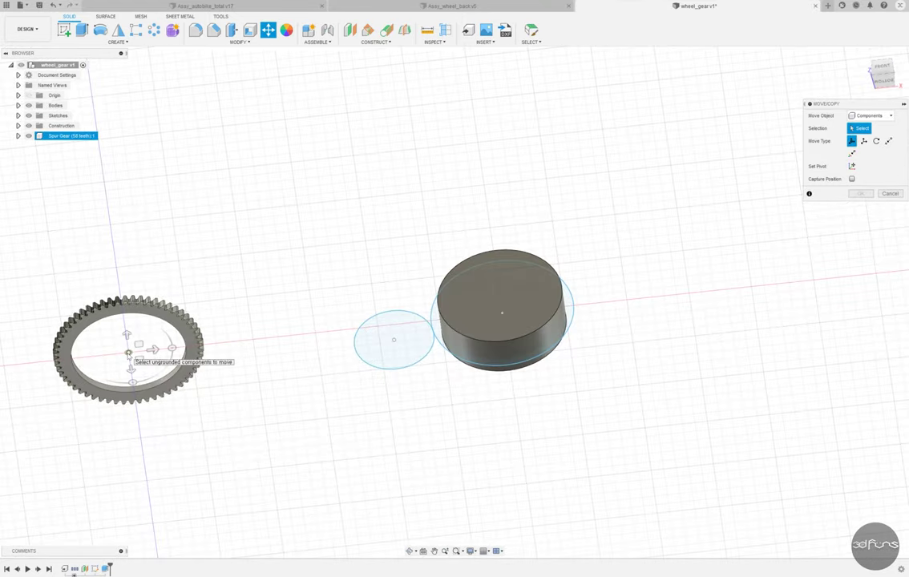
pyautogui.moveTo(128, 349)
pyautogui.keyDown('shift'); pyautogui.mouseDown(button='middle')
pyautogui.moveTo(264, 348)
pyautogui.moveTo(290, 366)
pyautogui.moveTo(225, 356)
pyautogui.mouseUp(button='middle'); pyautogui.keyUp('shift')
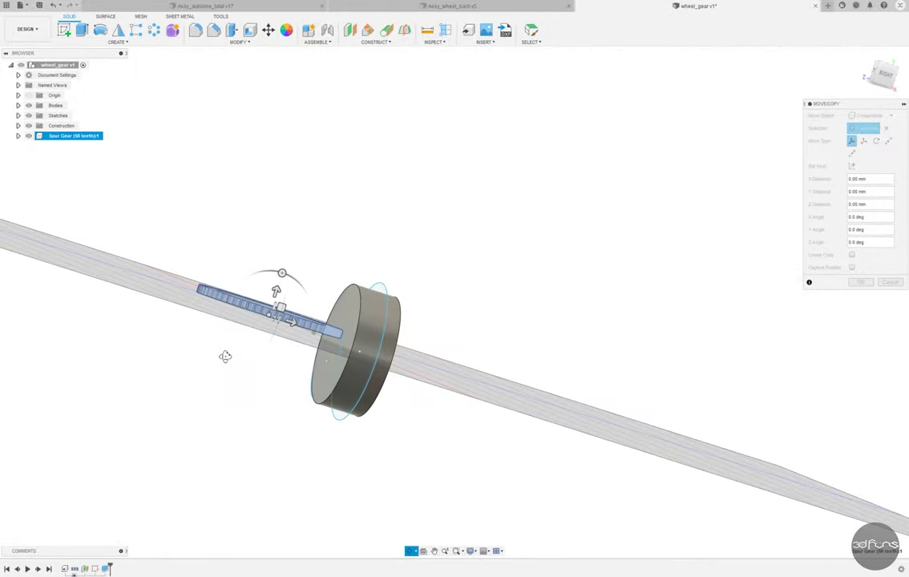
pyautogui.moveTo(329, 369); pyautogui.dragTo(311, 330)
pyautogui.moveTo(311, 330)
pyautogui.keyDown('shift'); pyautogui.mouseDown(button='middle')
pyautogui.moveTo(437, 279)
pyautogui.moveTo(410, 300)
pyautogui.mouseUp(button='middle'); pyautogui.keyUp('shift')
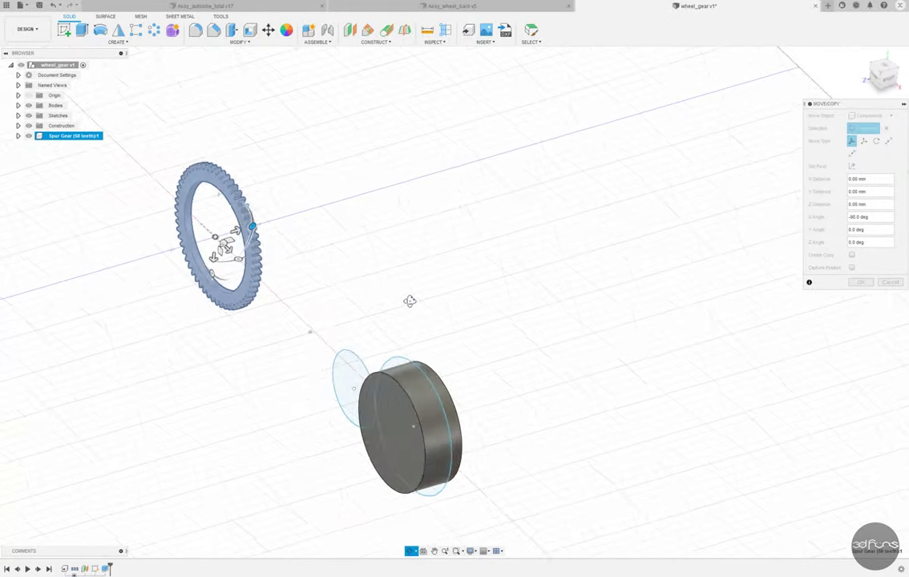
pyautogui.click(887, 141)
pyautogui.click(430, 418)
pyautogui.moveTo(439, 351)
pyautogui.keyDown('shift'); pyautogui.mouseDown(button='middle')
pyautogui.moveTo(560, 321)
pyautogui.moveTo(641, 337)
pyautogui.mouseUp(button='middle'); pyautogui.keyUp('shift')
pyautogui.click(859, 221)
# Combine the spur gear and disk into one body
pyautogui.click(238, 42)
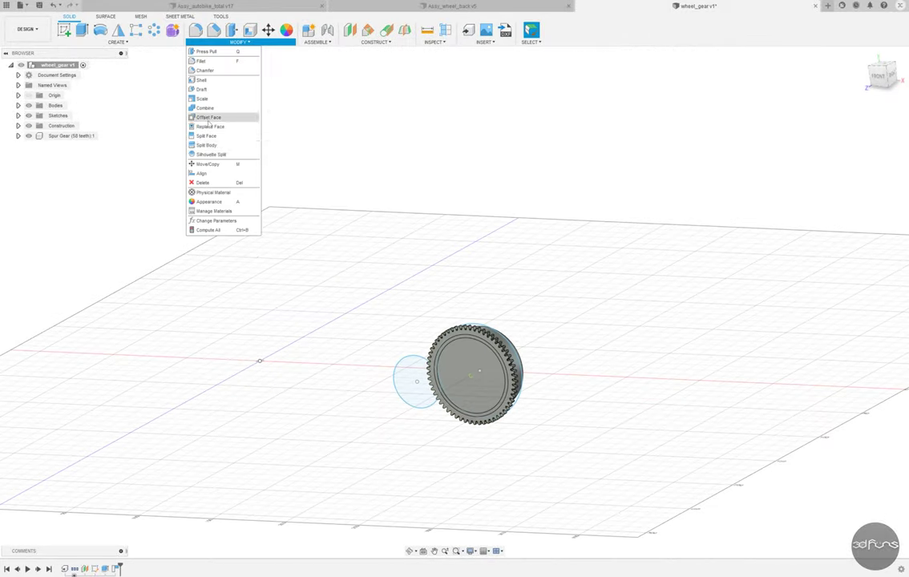
pyautogui.click(203, 115)
pyautogui.moveTo(449, 288)
pyautogui.keyDown('shift'); pyautogui.mouseDown(button='middle')
pyautogui.moveTo(578, 331)
pyautogui.moveTo(739, 222)
pyautogui.mouseUp(button='middle'); pyautogui.keyUp('shift')
pyautogui.moveTo(641, 290)
pyautogui.keyDown('shift'); pyautogui.mouseDown(button='middle')
pyautogui.moveTo(511, 420)
pyautogui.moveTo(530, 300)
pyautogui.mouseUp(button='middle'); pyautogui.keyUp('shift')
pyautogui.press('Escape')
# Show Sketch2 and cut-extrude its face circle to recess the gear
pyautogui.click(18, 116)
pyautogui.click(36, 136)
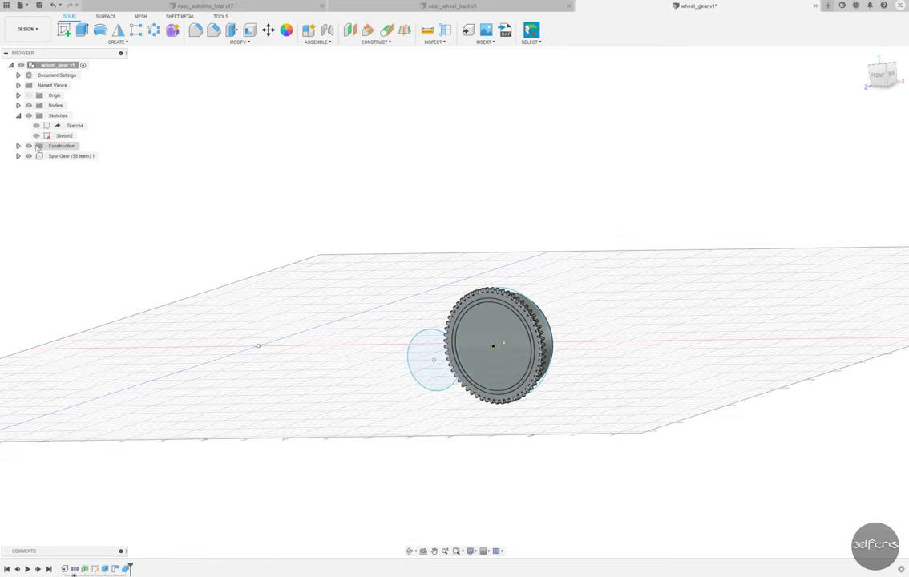
pyautogui.click(81, 30)
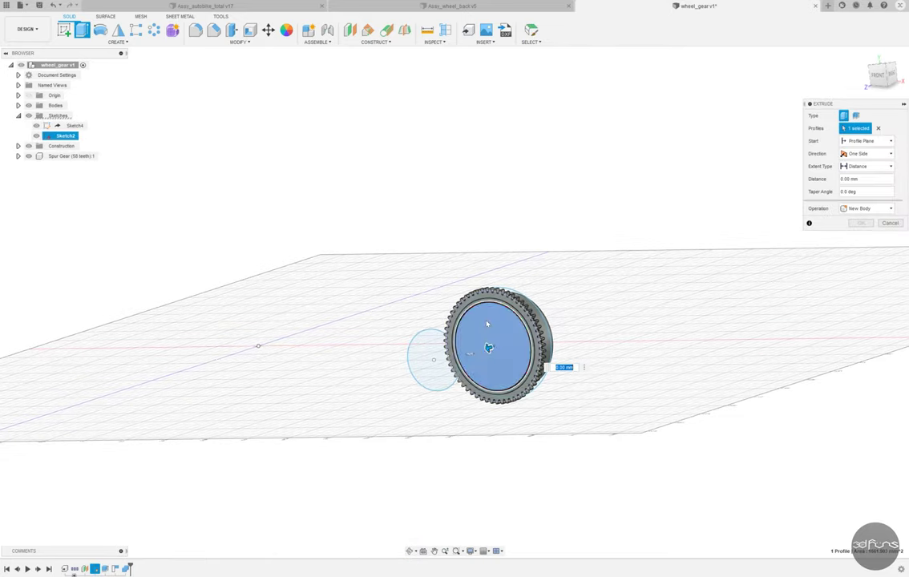
pyautogui.press('Return')
pyautogui.moveTo(561, 240)
pyautogui.keyDown('shift'); pyautogui.mouseDown(button='middle')
pyautogui.moveTo(578, 214)
pyautogui.moveTo(450, 219)
pyautogui.mouseUp(button='middle'); pyautogui.keyUp('shift')
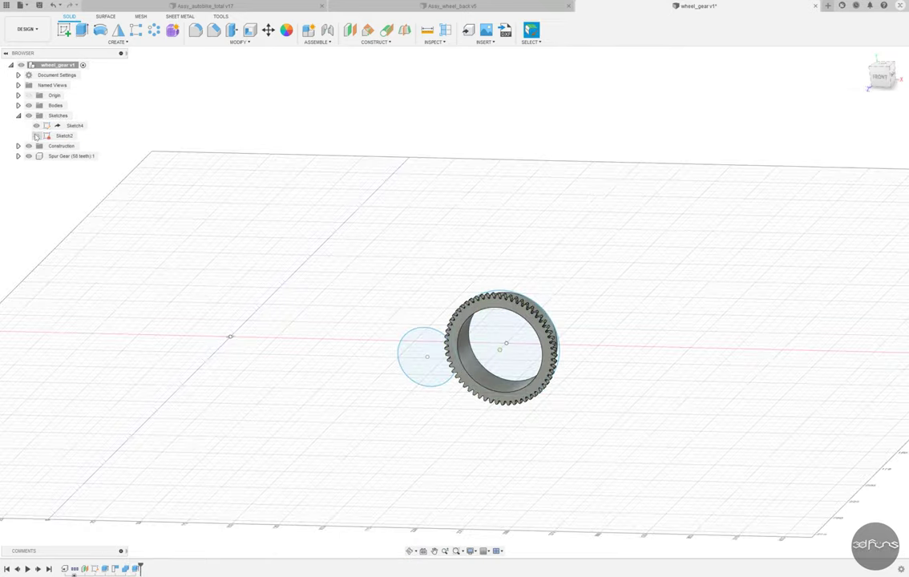
pyautogui.moveTo(500, 311)
pyautogui.keyDown('shift'); pyautogui.mouseDown(button='middle')
pyautogui.moveTo(558, 381)
pyautogui.moveTo(572, 298)
pyautogui.mouseUp(button='middle'); pyautogui.keyUp('shift')
# Start a sketch on an origin plane with a vertical line down from the gear centre
pyautogui.click(64, 30)
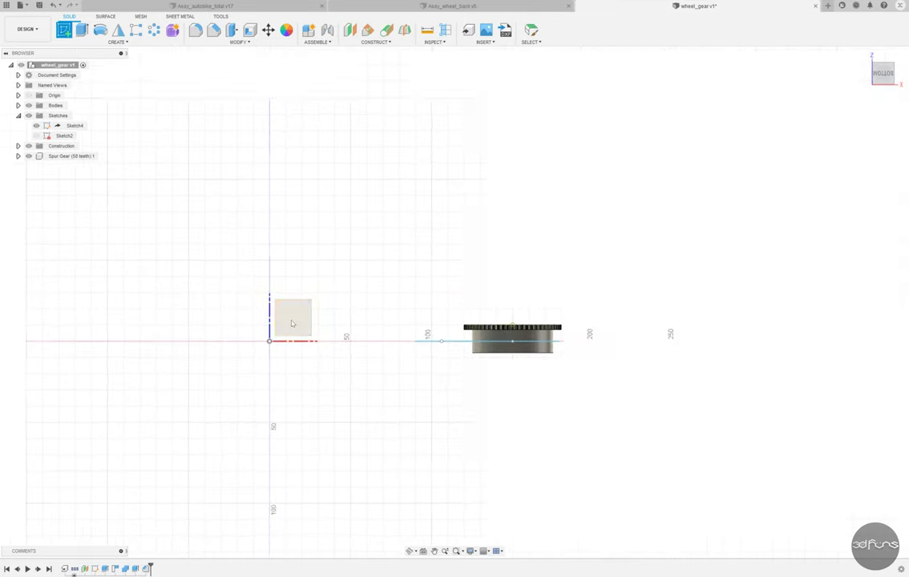
pyautogui.click(288, 317)
pyautogui.click(65, 30)
pyautogui.click(626, 318)
pyautogui.click(627, 459)
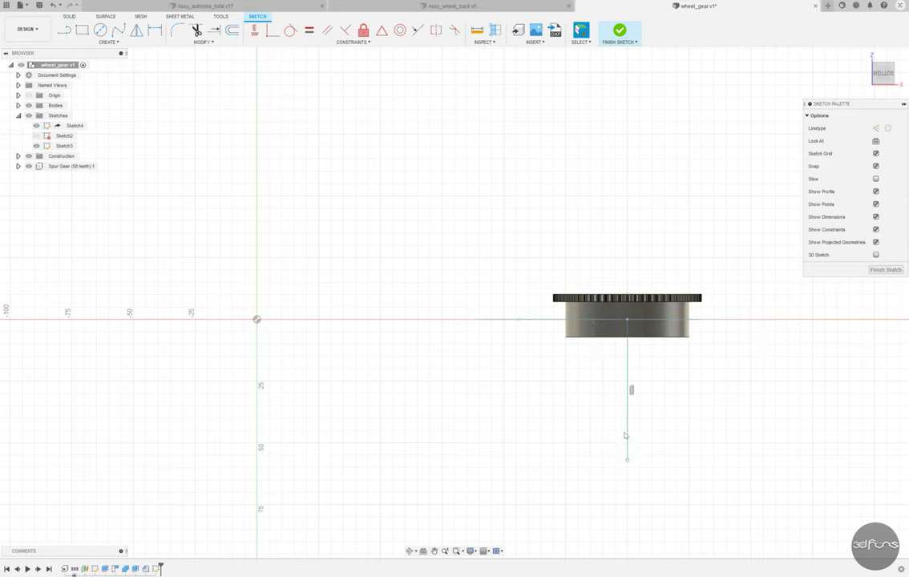
pyautogui.scroll(5, 668, 316)
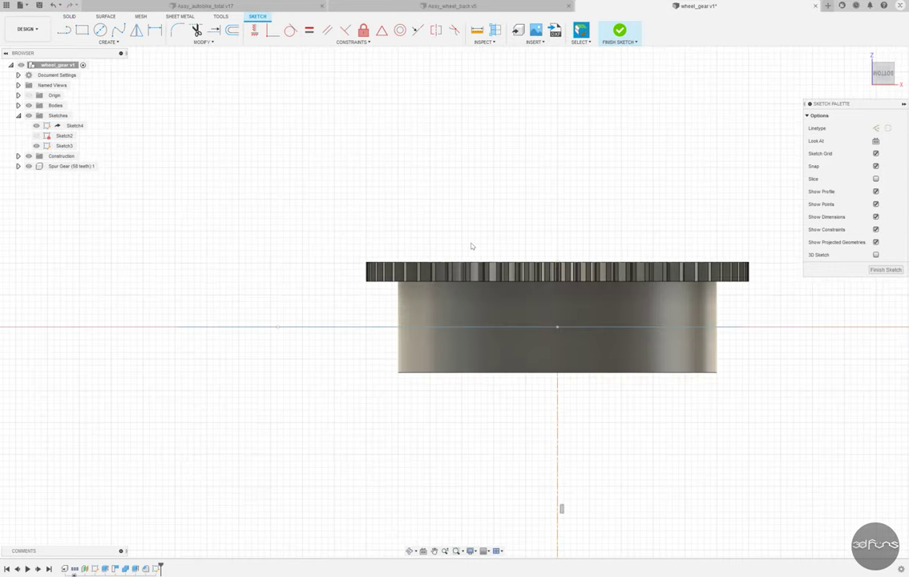
pyautogui.keyDown('shift'); pyautogui.moveTo(472, 246); pyautogui.dragTo(513, 264, button='middle'); pyautogui.keyUp('shift')
# Project the ring's top edge and outer face into the sketch
pyautogui.click(108, 42)
pyautogui.moveTo(81, 192)
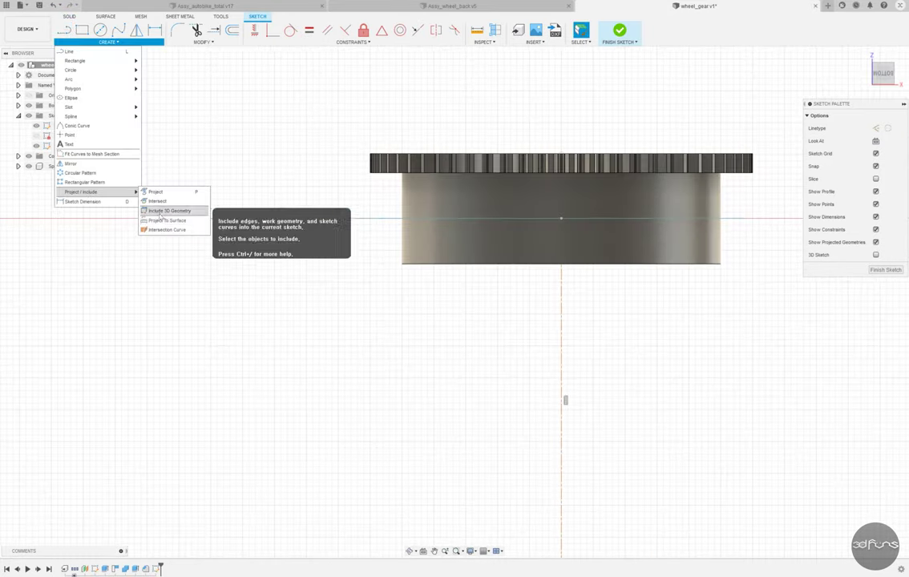
pyautogui.click(154, 191)
pyautogui.scroll(5, 561, 240)
pyautogui.keyDown('shift'); pyautogui.moveTo(480, 241); pyautogui.dragTo(390, 151, button='middle'); pyautogui.keyUp('shift')
pyautogui.click(404, 192)
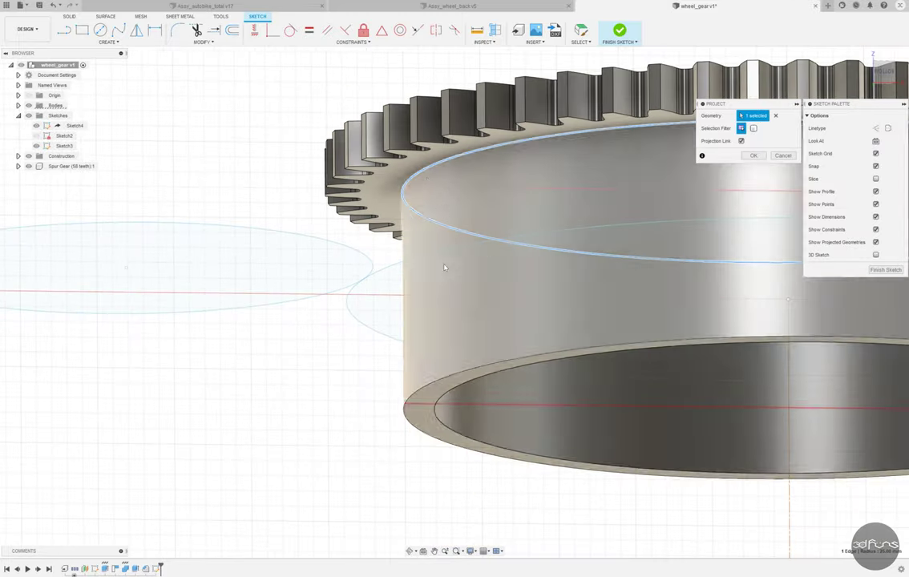
pyautogui.scroll(-3, 443, 267)
pyautogui.click(444, 267)
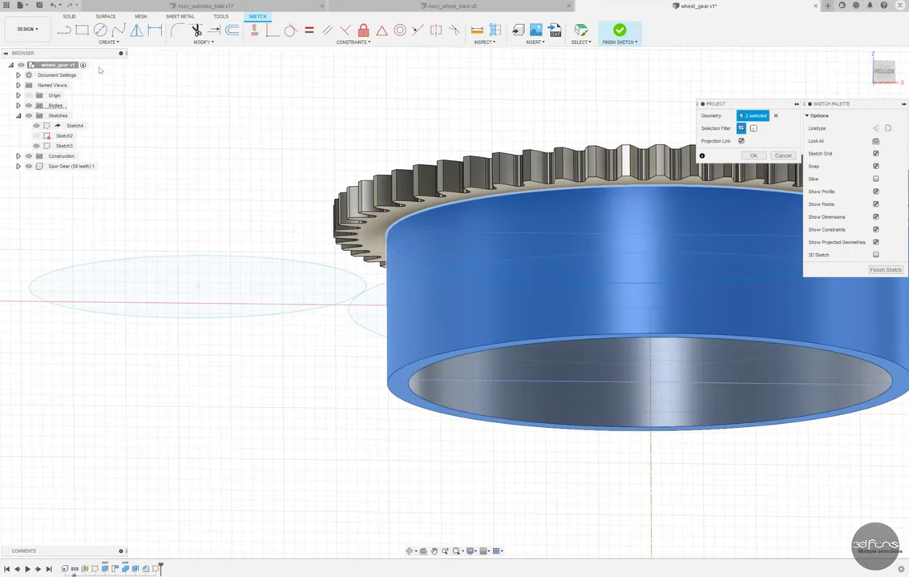
pyautogui.press('Return')
pyautogui.click(884, 73)
# Draw a small rectangle and dimension it 0.80
pyautogui.press('r')
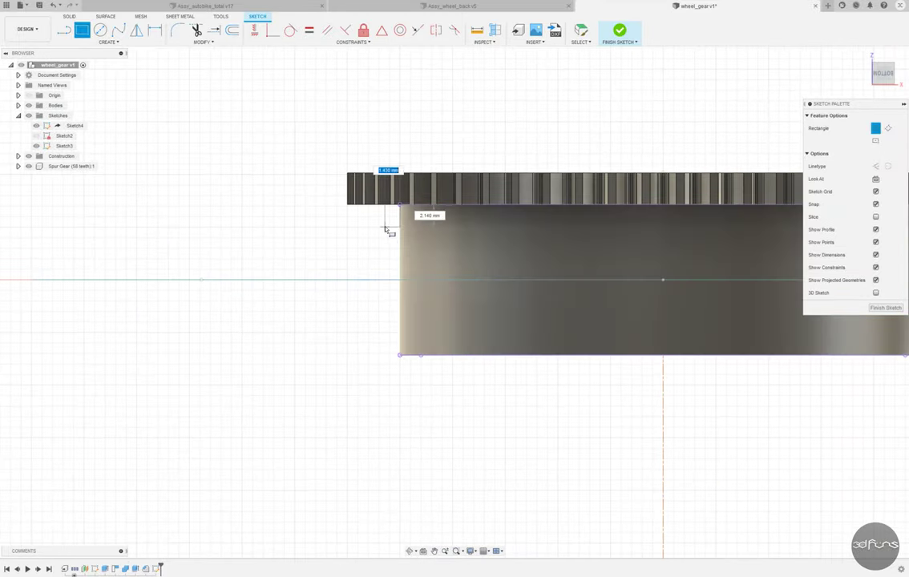
pyautogui.press('d')
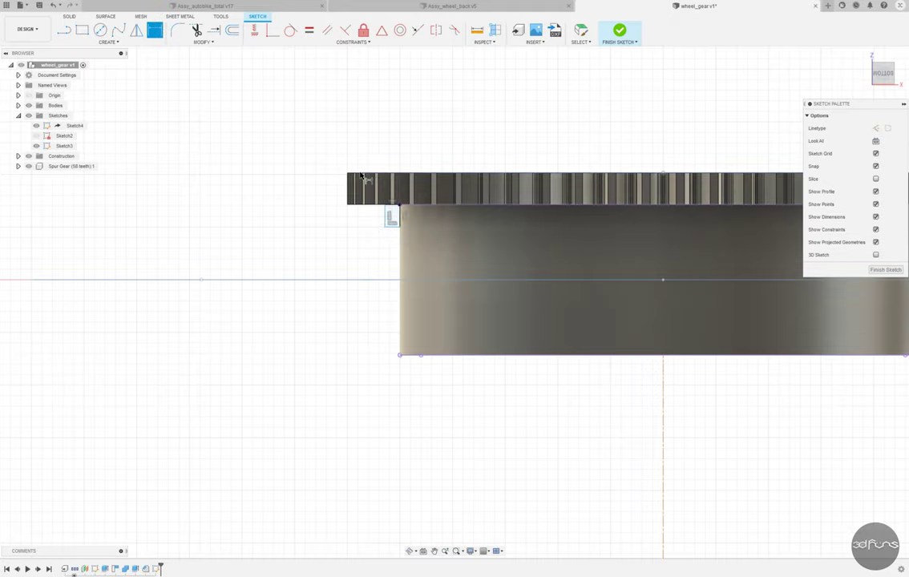
pyautogui.click(392, 240)
pyautogui.write('0.8')
pyautogui.press('Return')
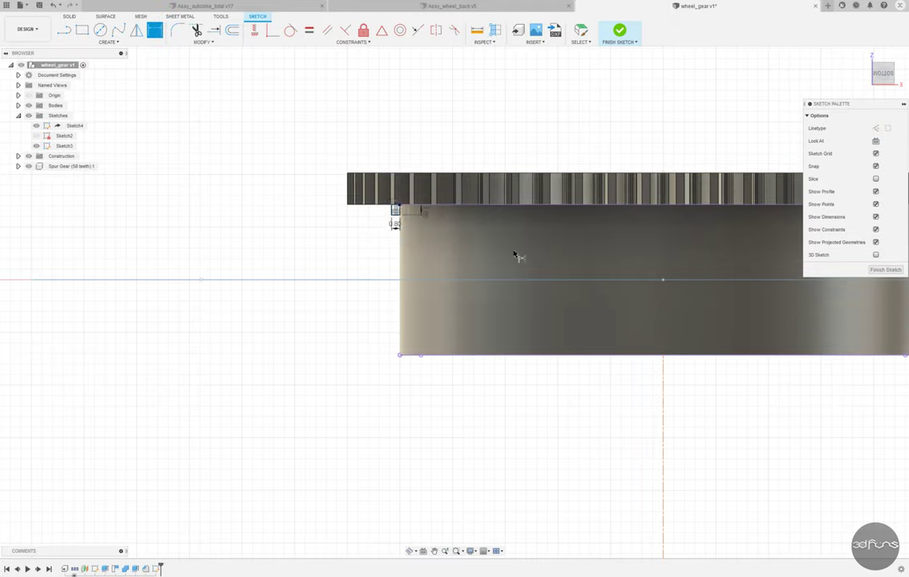
# Draw a thin rectangle beside the ring's outer wall
pyautogui.press('r')
pyautogui.click(390, 237)
pyautogui.click(400, 320)
pyautogui.click(254, 30)
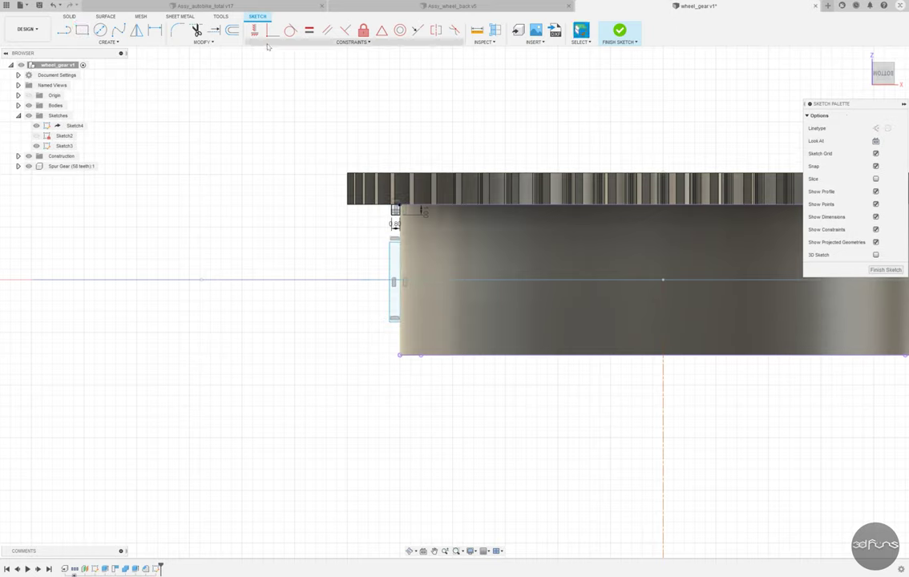
pyautogui.scroll(1, 399, 216)
pyautogui.scroll(3, 400, 264)
# Dimension the thin rectangle 1.20 wide and 7.60 tall
pyautogui.click(157, 36)
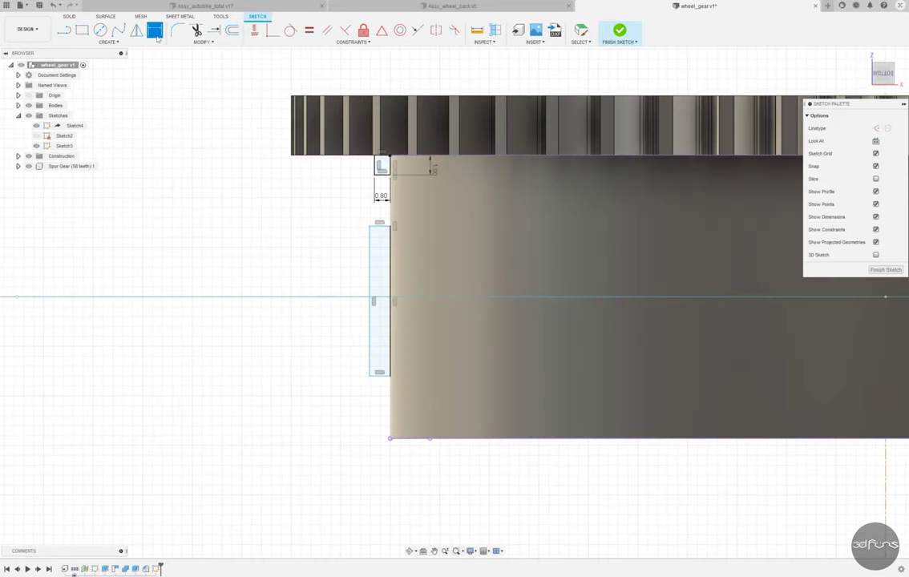
pyautogui.click(380, 217)
pyautogui.write('1.2')
pyautogui.press('Return')
pyautogui.scroll(-1, 378, 273)
pyautogui.click(368, 289)
pyautogui.click(336, 276)
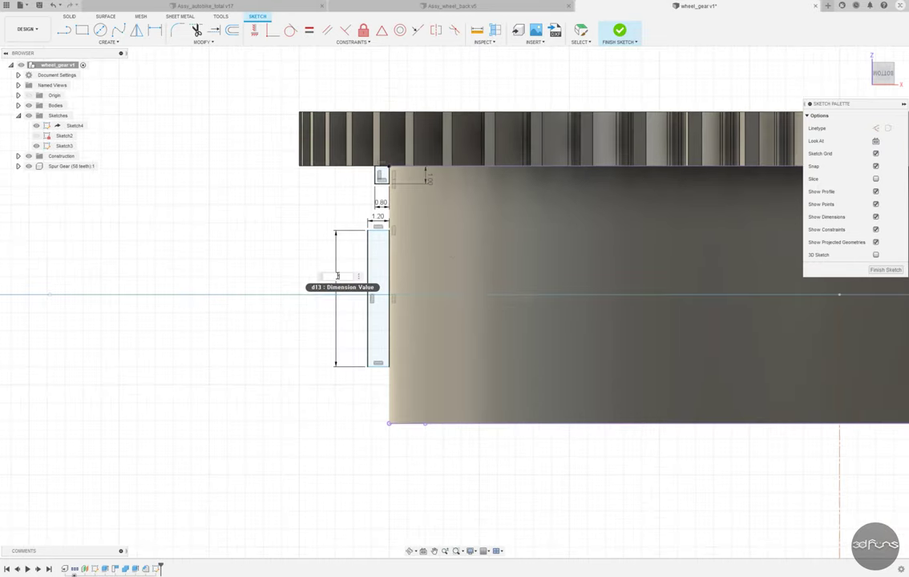
pyautogui.write('7.6')
pyautogui.press('Return')
pyautogui.scroll(-1, 359, 275)
pyautogui.scroll(3, 409, 285)
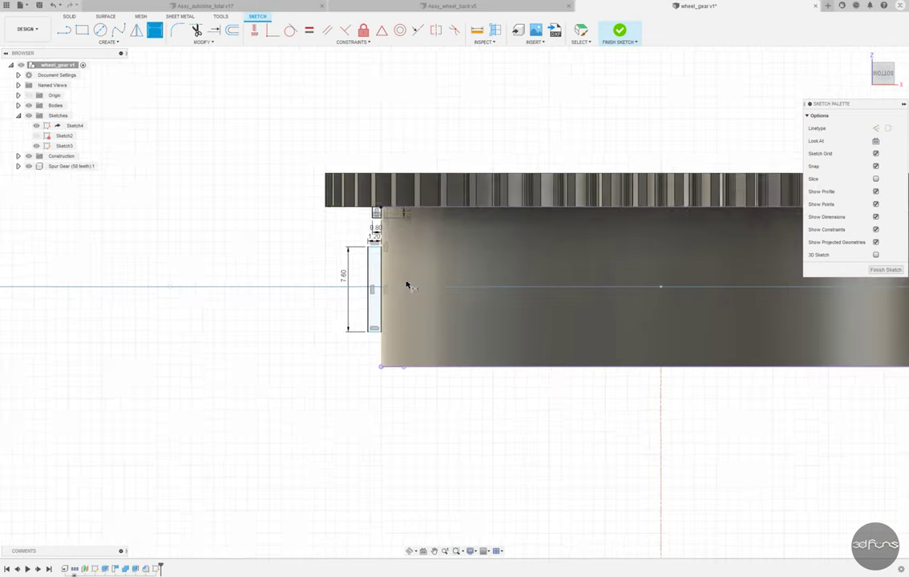
# Add a small bottom rectangle constrained equal to the top one
pyautogui.click(83, 30)
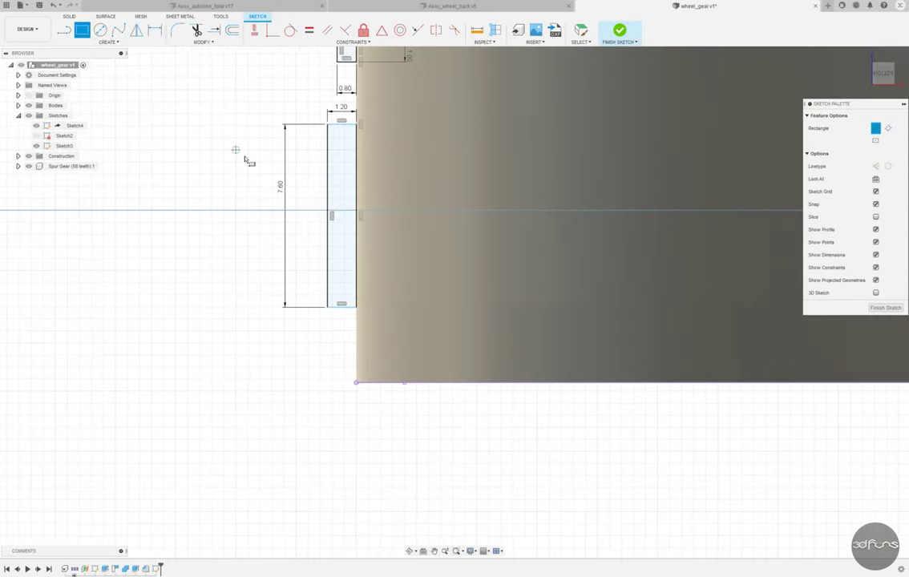
pyautogui.click(357, 383)
pyautogui.click(337, 350)
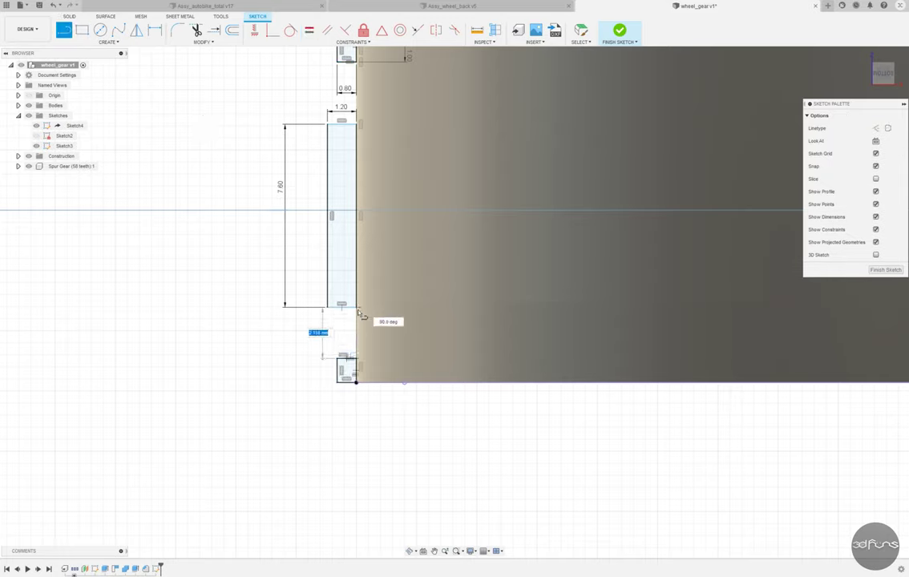
pyautogui.click(387, 212)
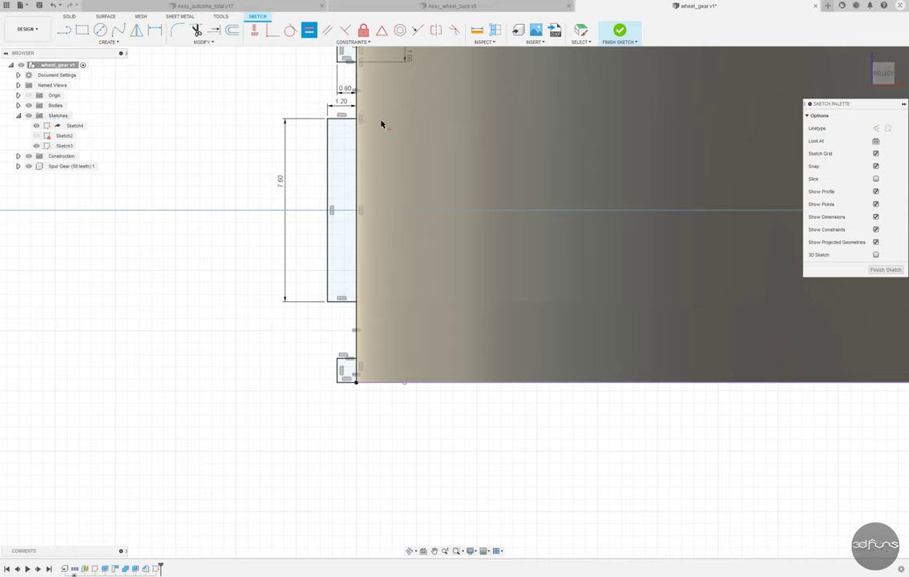
pyautogui.scroll(-5, 476, 305)
# Revolve the three sketch profiles 360° around the axis, joined to the rim
pyautogui.press('r')
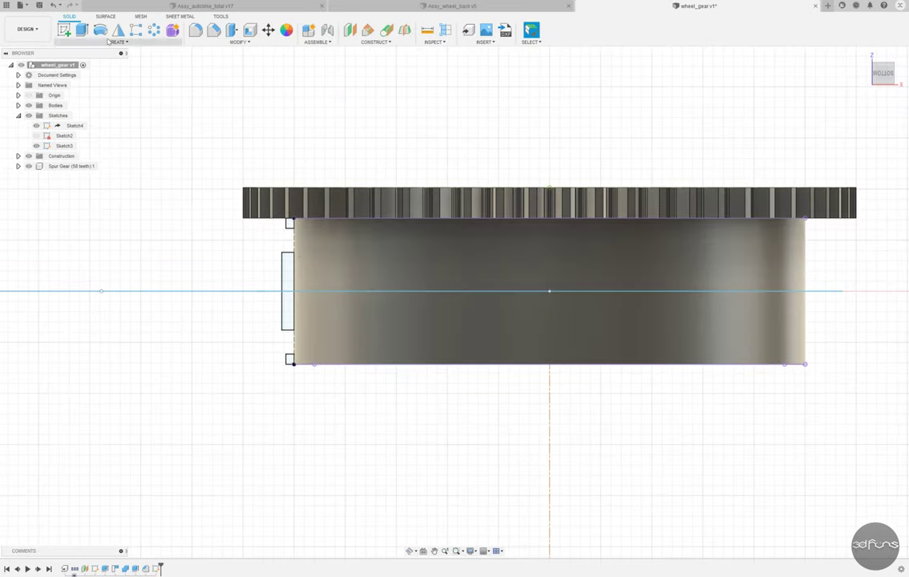
pyautogui.click(284, 274)
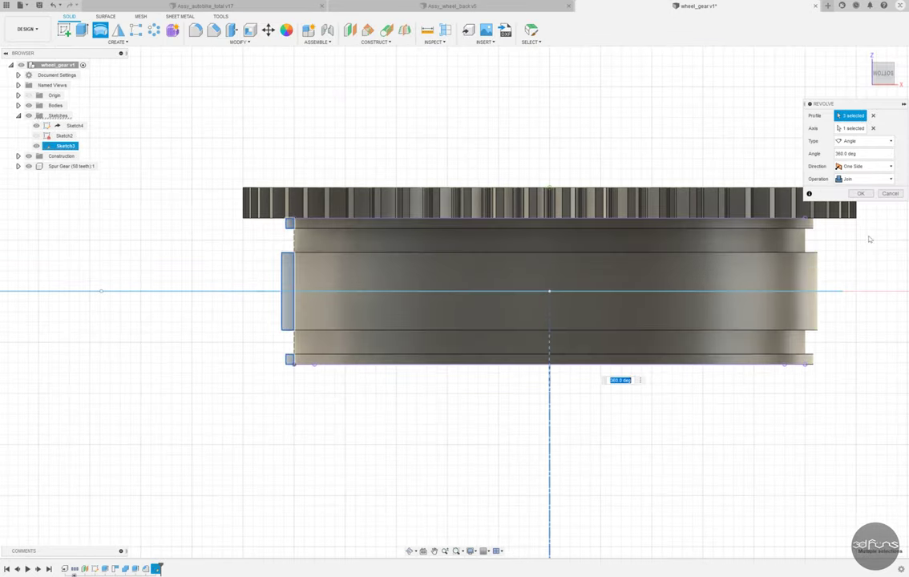
pyautogui.click(859, 193)
pyautogui.click(864, 55)
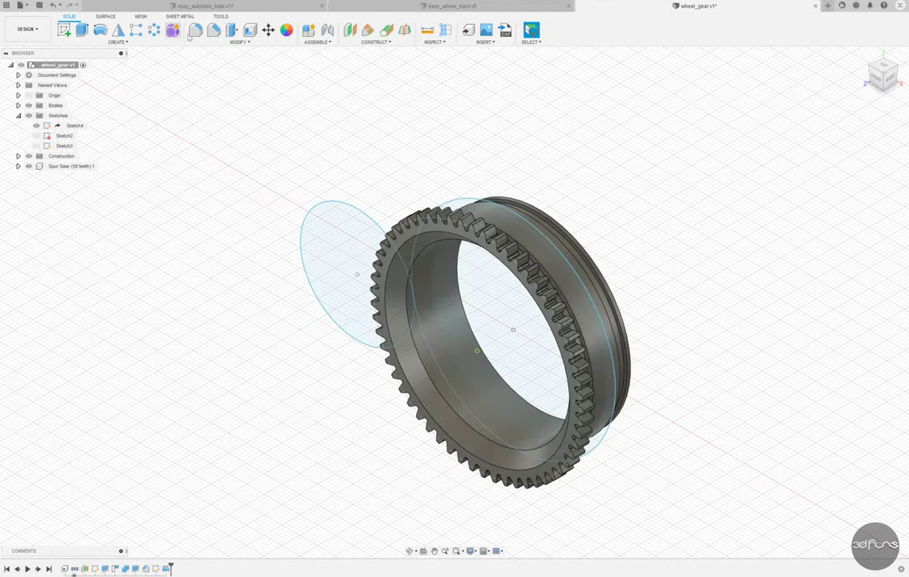
# Chamfer the two rim edges at 0.8 mm
pyautogui.press('c')
pyautogui.scroll(5, 566, 249)
pyautogui.click(567, 249)
pyautogui.scroll(-3, 573, 233)
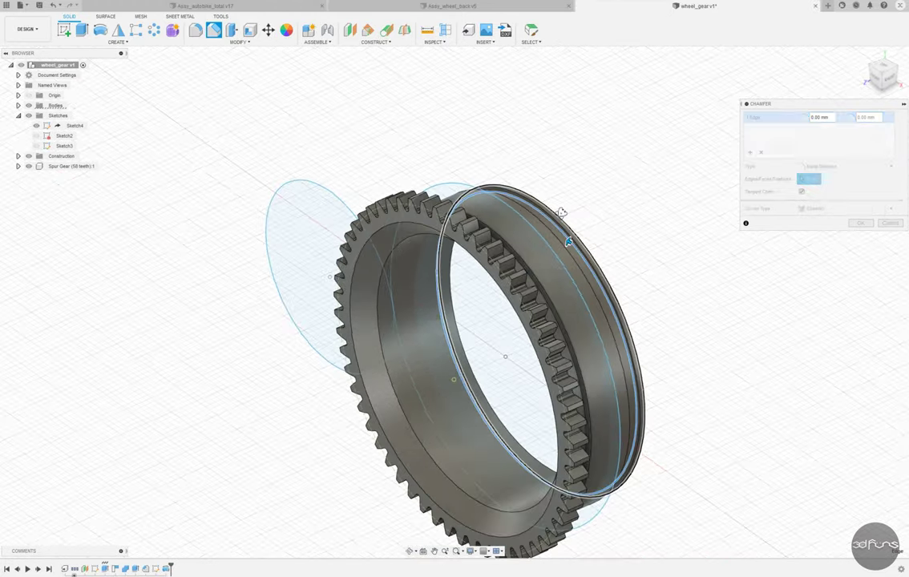
pyautogui.keyDown('shift'); pyautogui.moveTo(573, 233); pyautogui.dragTo(480, 241, button='middle'); pyautogui.keyUp('shift')
pyautogui.scroll(5, 416, 380)
pyautogui.write('0.8')
pyautogui.scroll(-3, 372, 205)
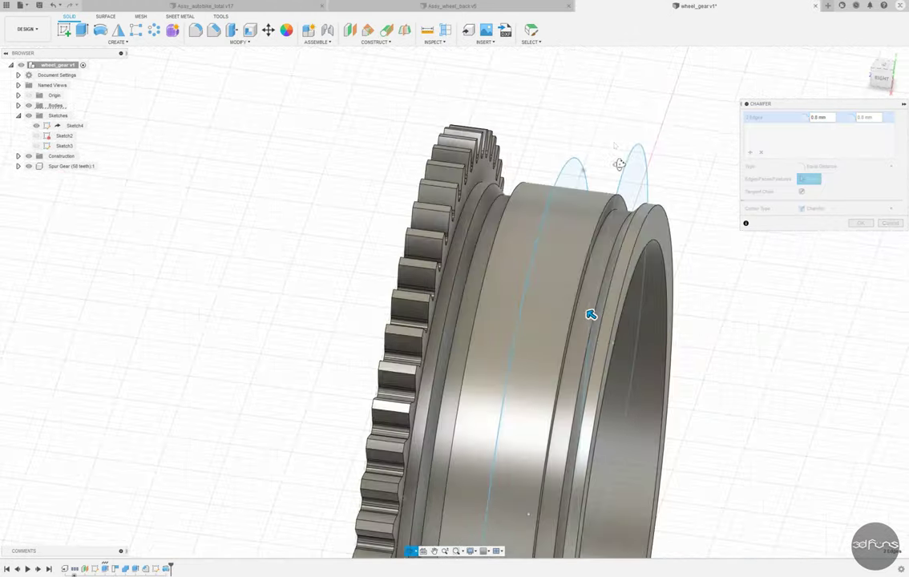
pyautogui.keyDown('shift'); pyautogui.moveTo(373, 205); pyautogui.dragTo(614, 145, button='middle'); pyautogui.keyUp('shift')
pyautogui.click(859, 223)
# Cancel the extra chamfer and save a new version of wheel_gear
pyautogui.keyDown('shift'); pyautogui.moveTo(841, 224); pyautogui.dragTo(561, 241, button='middle'); pyautogui.keyUp('shift')
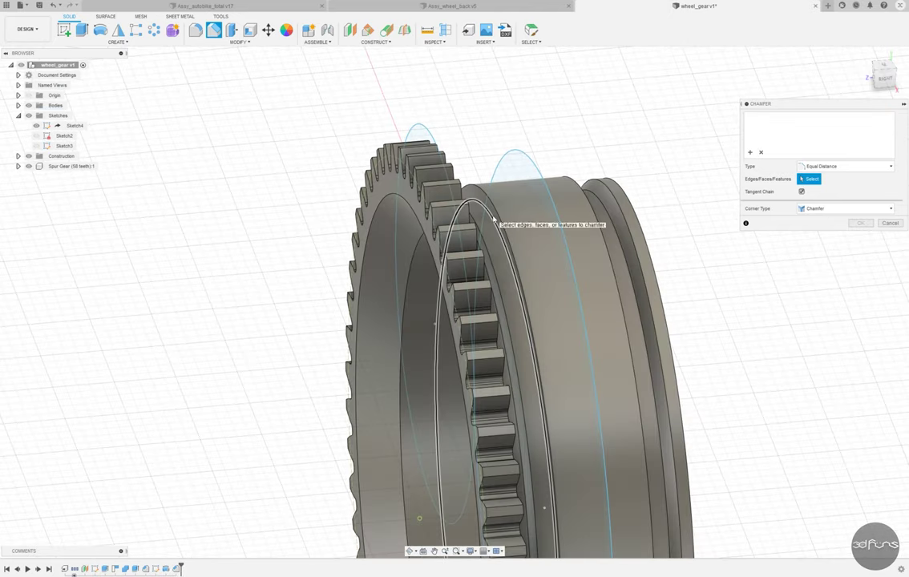
pyautogui.click(552, 193)
pyautogui.press('Return')
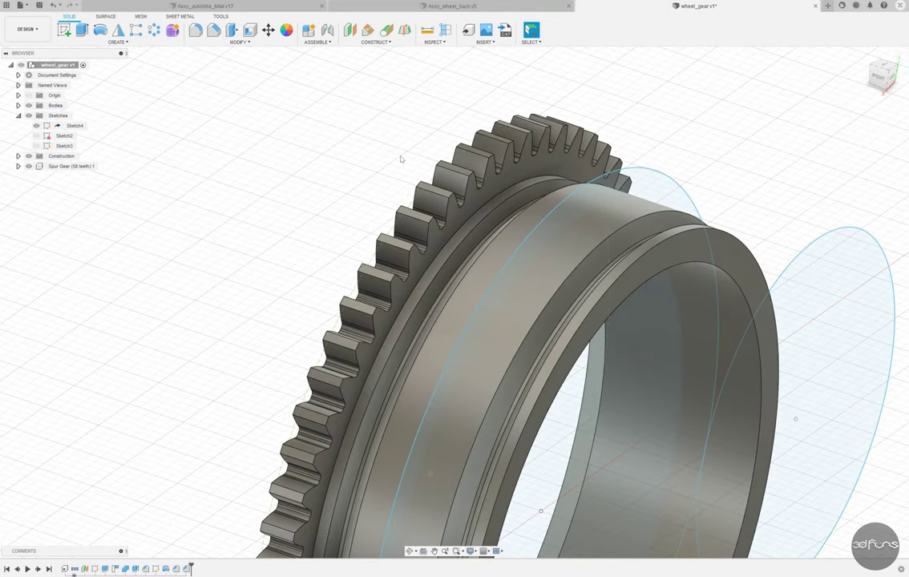
pyautogui.click(215, 31)
pyautogui.press('Escape')
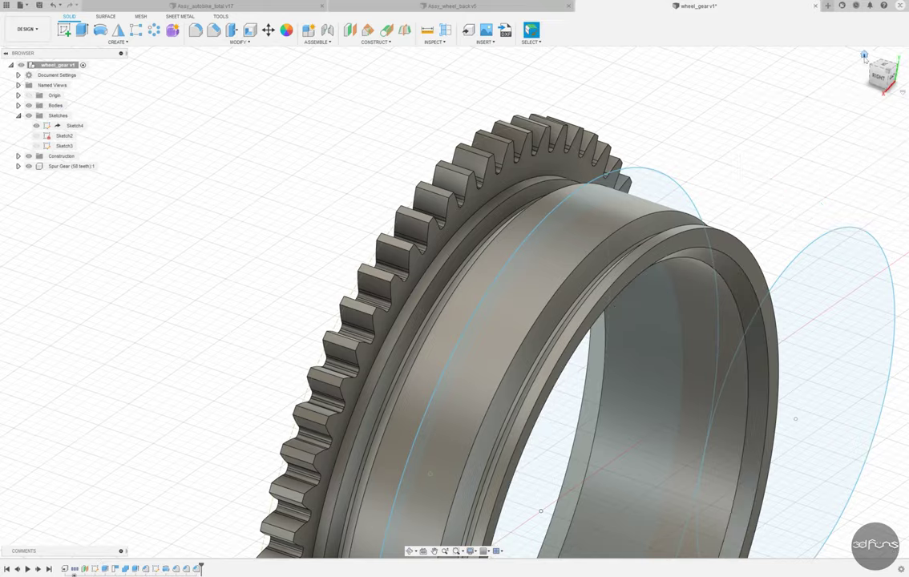
pyautogui.click(868, 60)
# Save and close wheel_gear, placing it into the Assy_wheel_back assembly
pyautogui.hotkey('ctrl', 's')
pyautogui.click(354, 301)
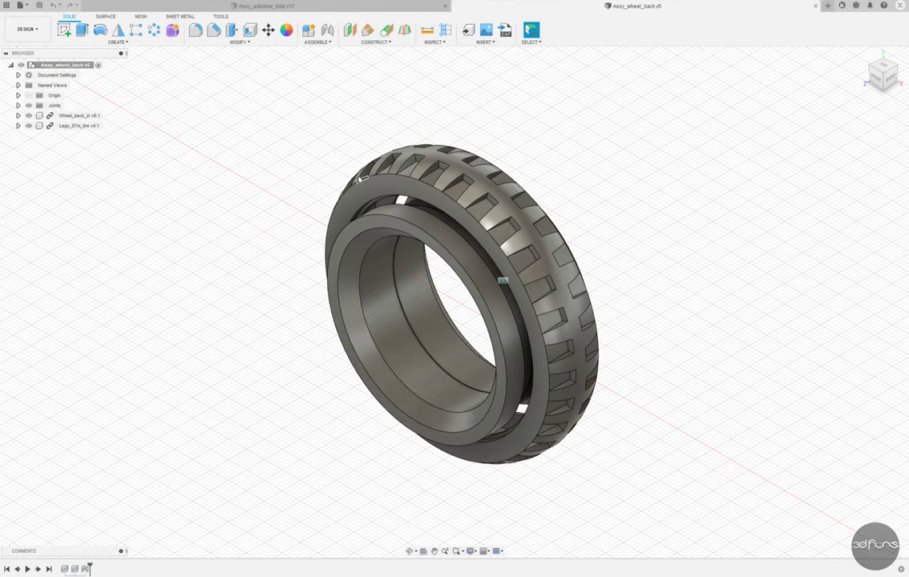
pyautogui.press('Return')
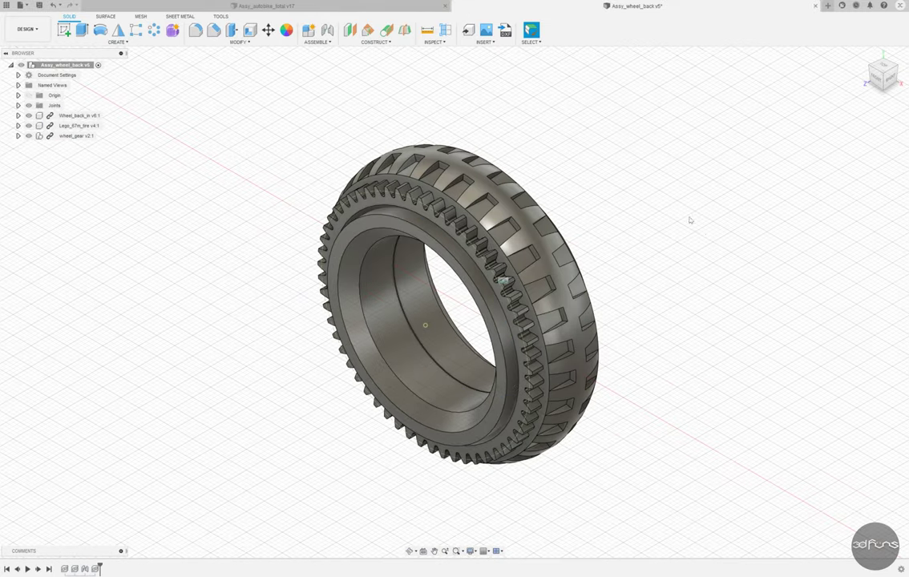
# Save and close Assy_wheel_back, then view the Assy_autobike_total motorcycle
pyautogui.moveTo(690, 218)
pyautogui.keyDown('shift'); pyautogui.mouseDown(button='middle')
pyautogui.moveTo(658, 217)
pyautogui.moveTo(726, 158)
pyautogui.moveTo(686, 167)
pyautogui.moveTo(771, 162)
pyautogui.mouseUp(button='middle'); pyautogui.keyUp('shift')
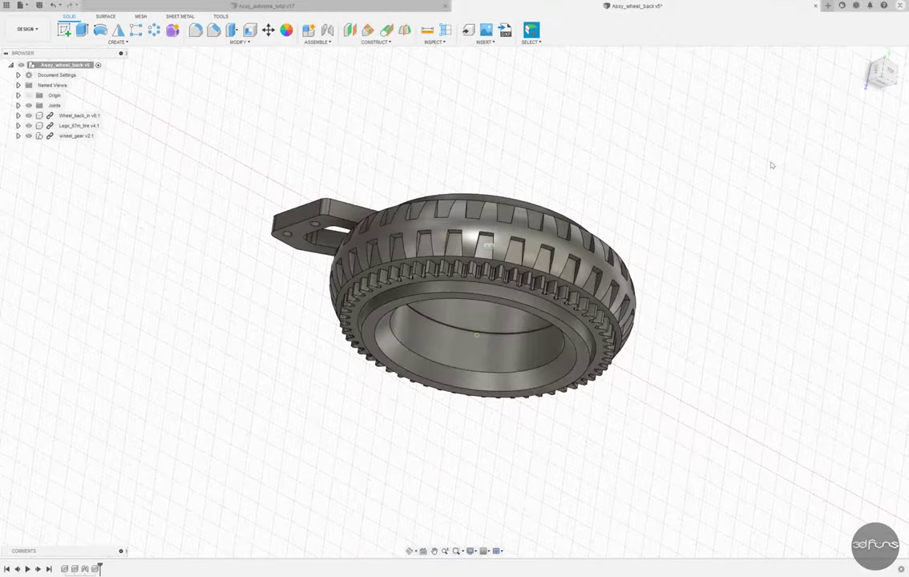
pyautogui.hotkey('ctrl', 's')
pyautogui.press('Return')
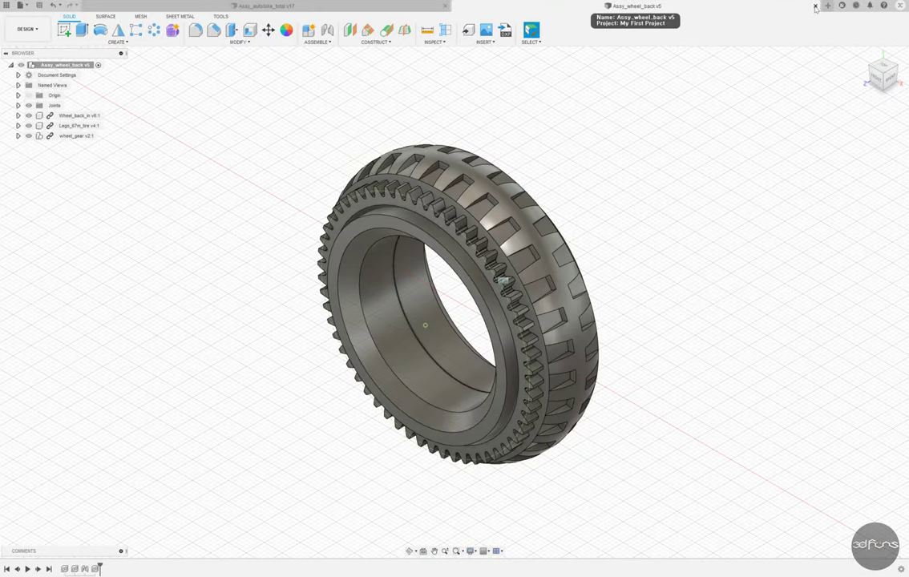
pyautogui.click(815, 5)
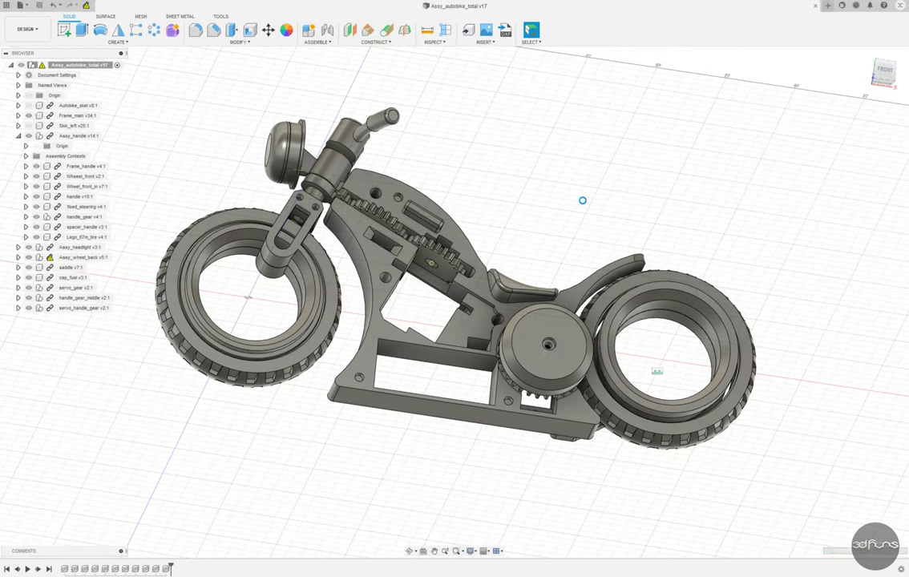
pyautogui.keyDown('shift'); pyautogui.moveTo(583, 200); pyautogui.dragTo(550, 232, button='middle'); pyautogui.keyUp('shift')
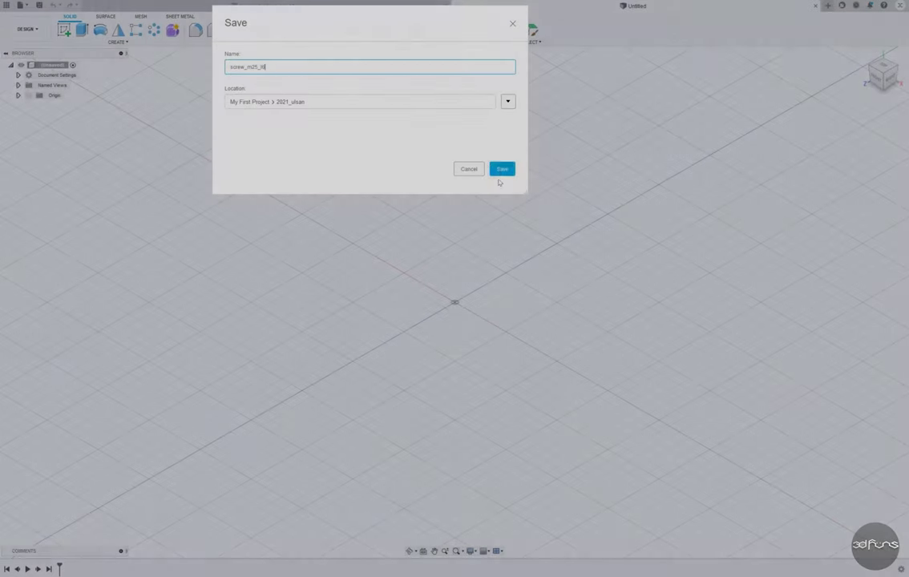
# Save the new screw_m25_l6 design and create a base cylinder on the ground plane
pyautogui.click(500, 171)
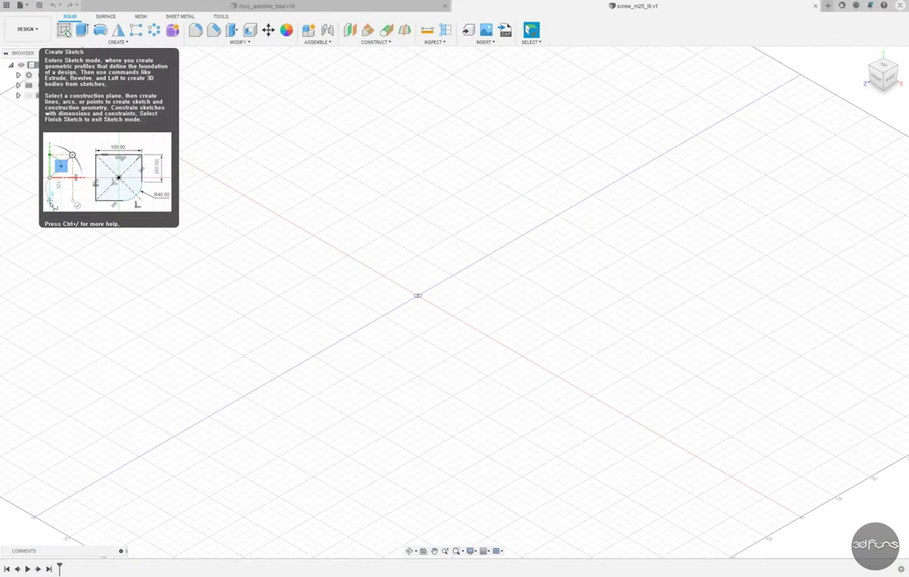
pyautogui.click(118, 42)
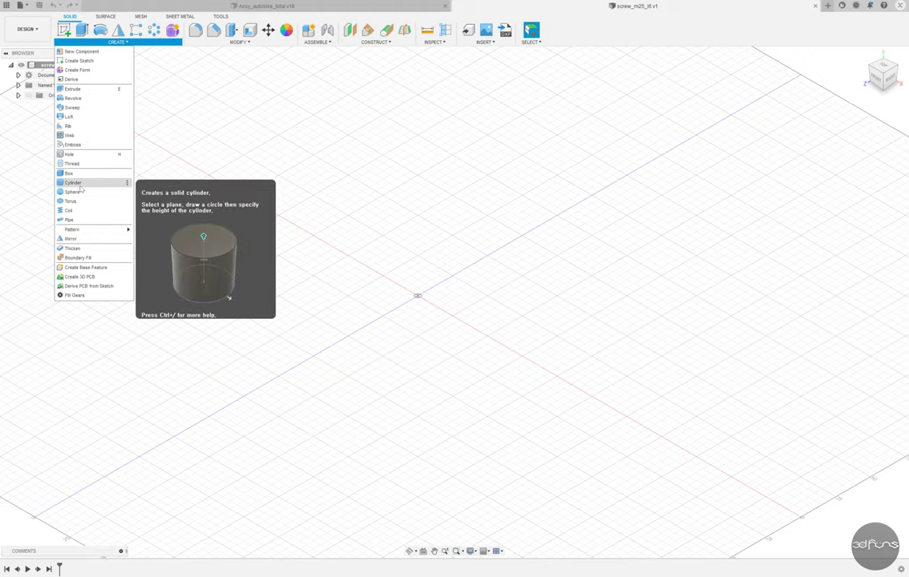
pyautogui.click(73, 183)
pyautogui.click(415, 299)
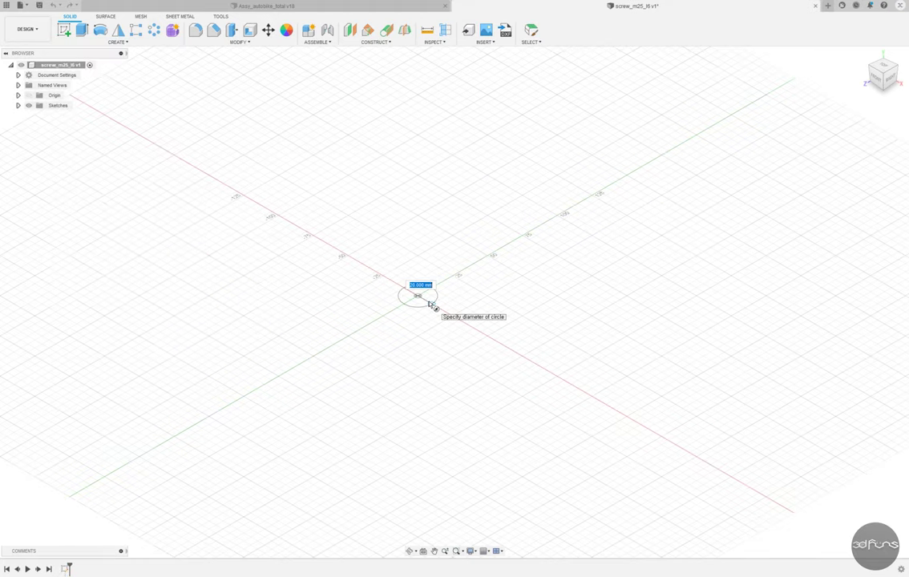
pyautogui.click(430, 305)
pyautogui.press('Return')
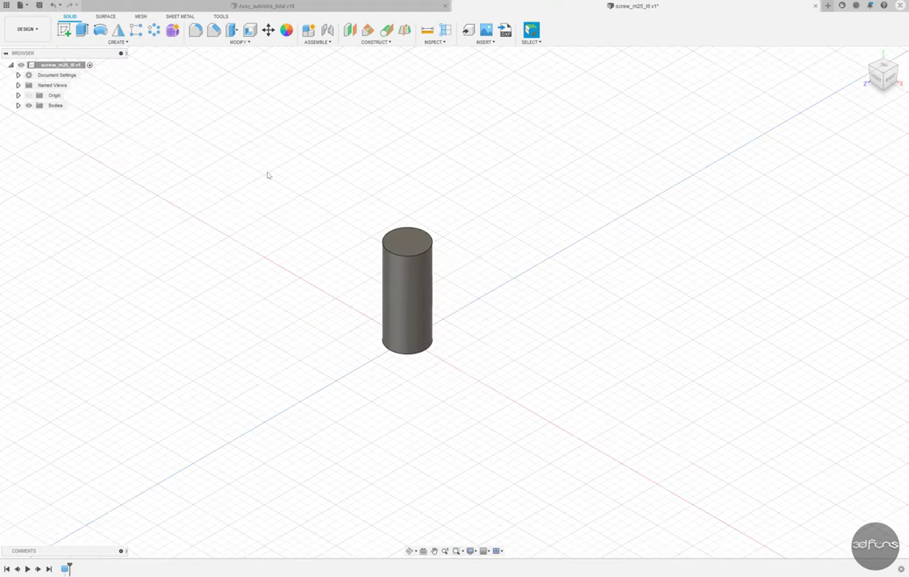
# Add a modeled 2.5 mm M2.5x0.45 thread to the cylinder face
pyautogui.click(118, 42)
pyautogui.click(73, 164)
pyautogui.click(409, 288)
pyautogui.click(835, 128)
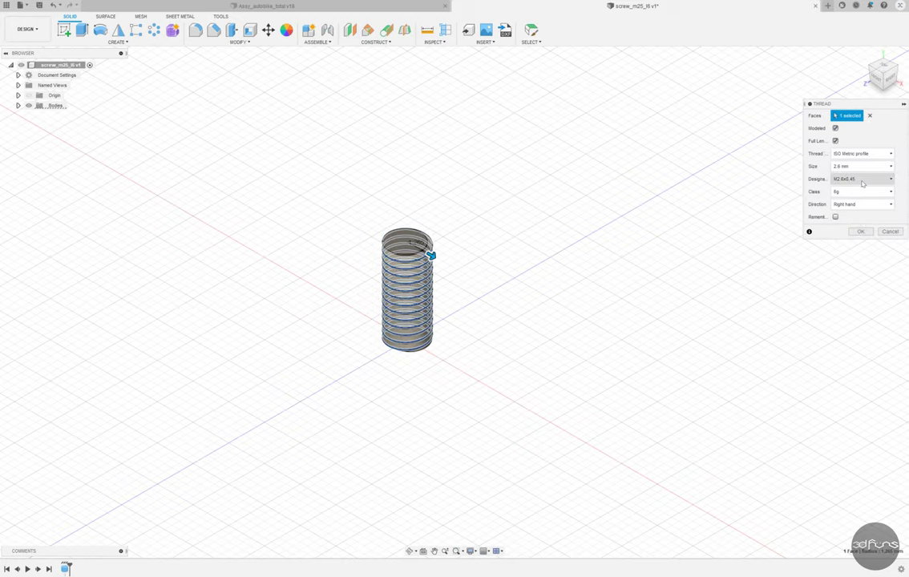
pyautogui.click(862, 166)
pyautogui.click(847, 223)
pyautogui.click(861, 179)
pyautogui.click(860, 190)
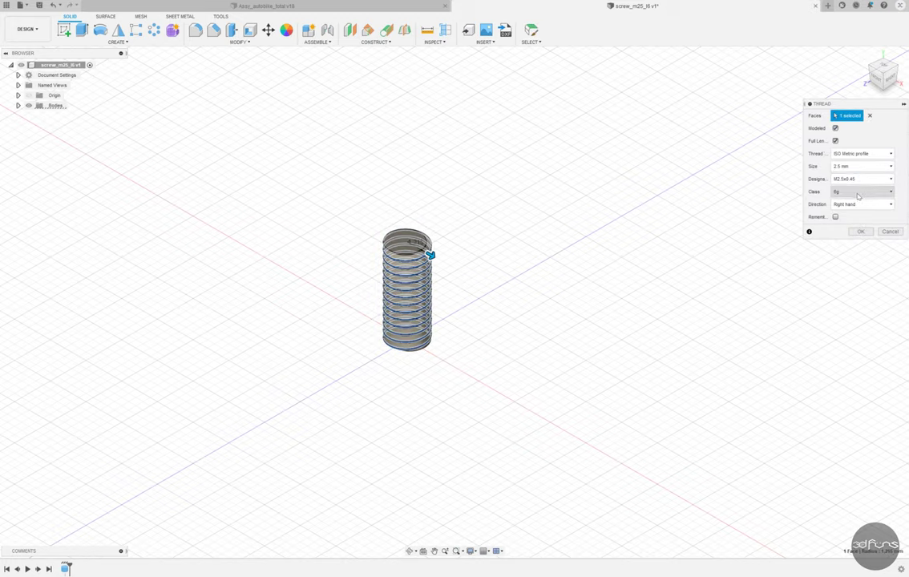
pyautogui.click(860, 231)
pyautogui.keyDown('shift'); pyautogui.moveTo(529, 360); pyautogui.dragTo(499, 378, button='middle'); pyautogui.keyUp('shift')
# Sketch a 3.5 mm circle on top and extrude it 1.5 mm as a joined head
pyautogui.click(74, 32)
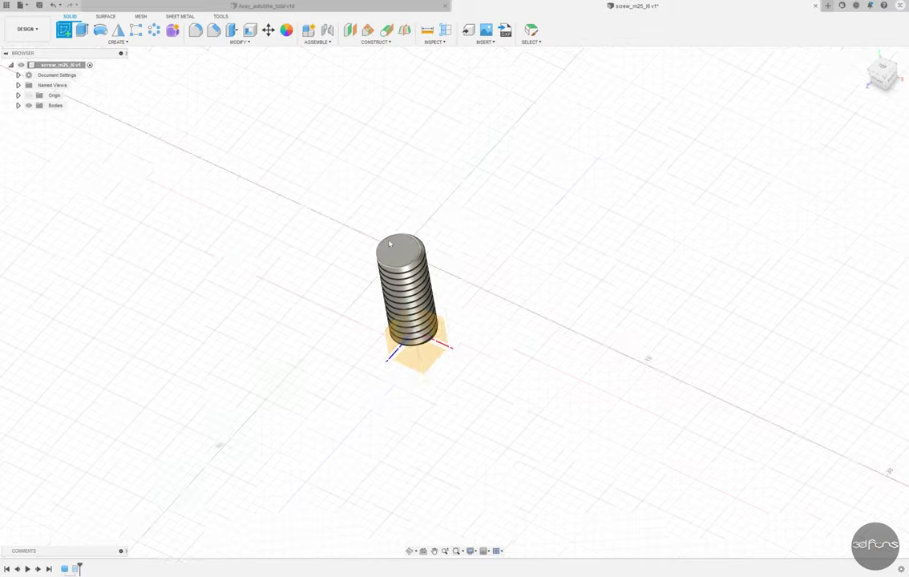
pyautogui.click(417, 361)
pyautogui.click(100, 30)
pyautogui.click(455, 305)
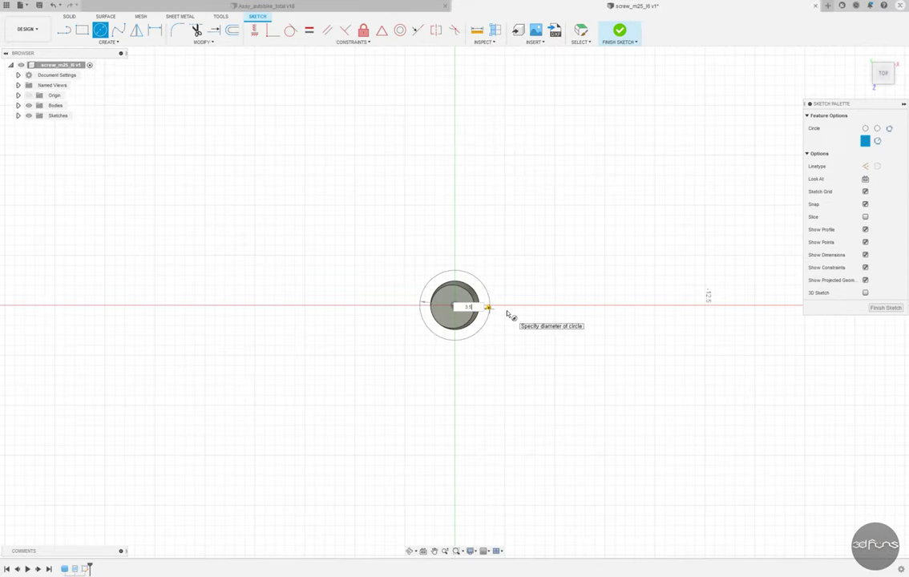
pyautogui.press('Return')
pyautogui.click(619, 32)
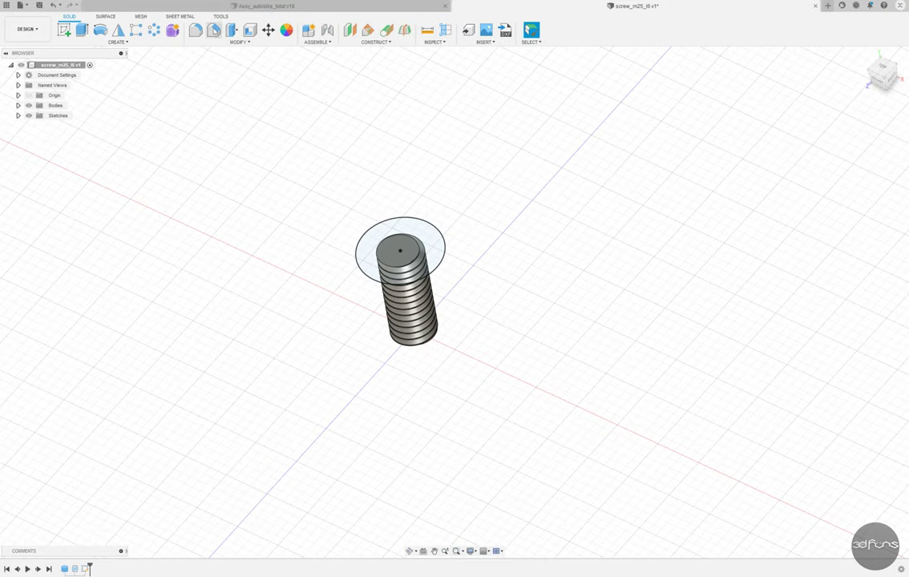
pyautogui.press('e')
pyautogui.click(398, 250)
pyautogui.click(429, 264)
pyautogui.write('2')
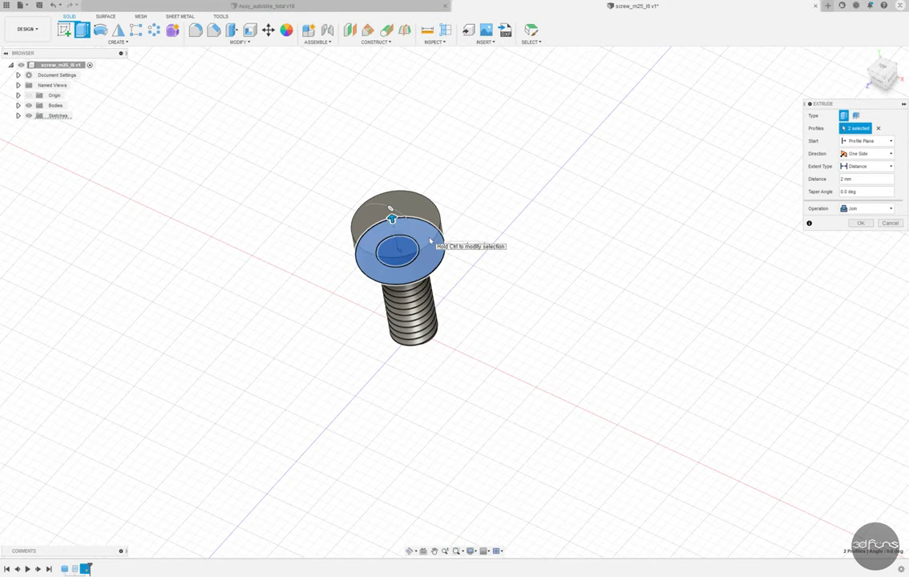
pyautogui.write('1.5')
pyautogui.press('Return')
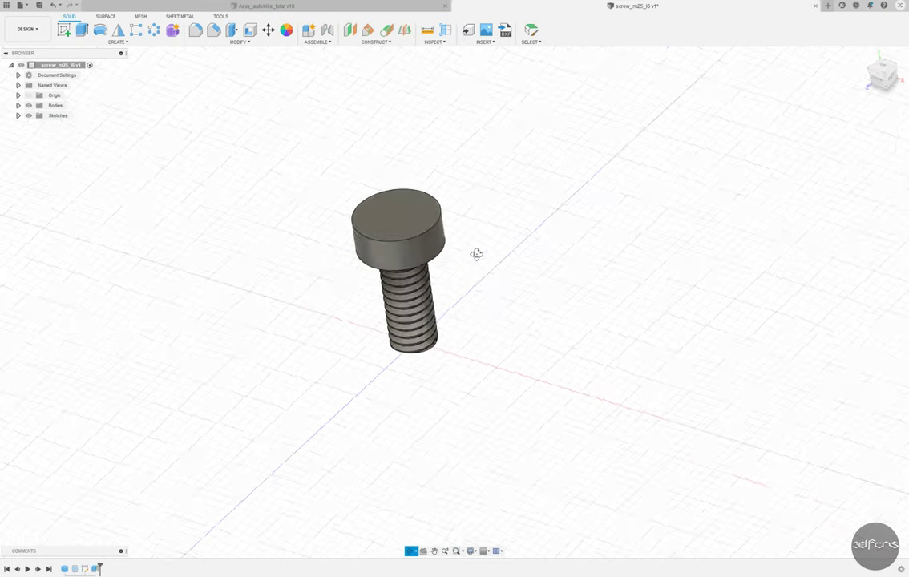
# Sketch a centred rectangle and a horizontal line across the screw head's top
pyautogui.click(400, 213)
pyautogui.press('r')
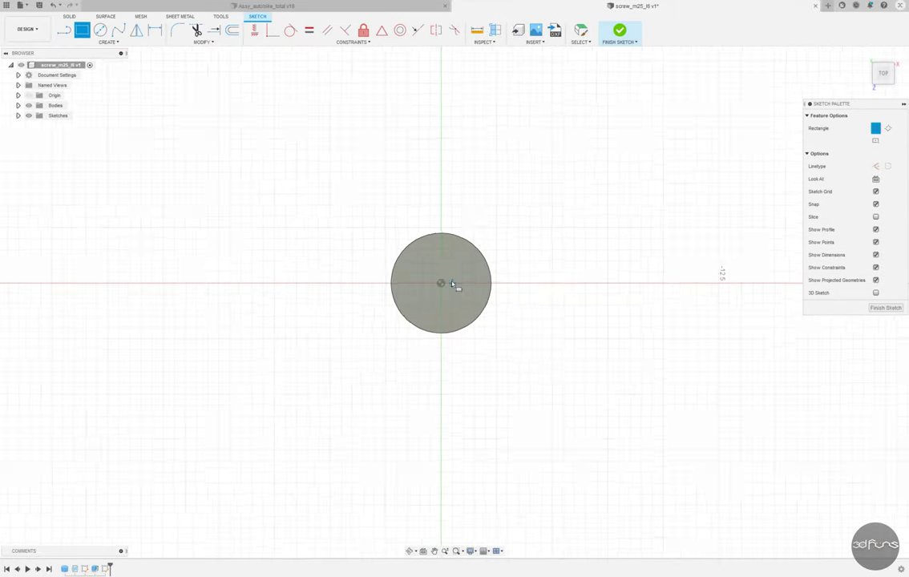
pyautogui.click(437, 284)
pyautogui.press('l')
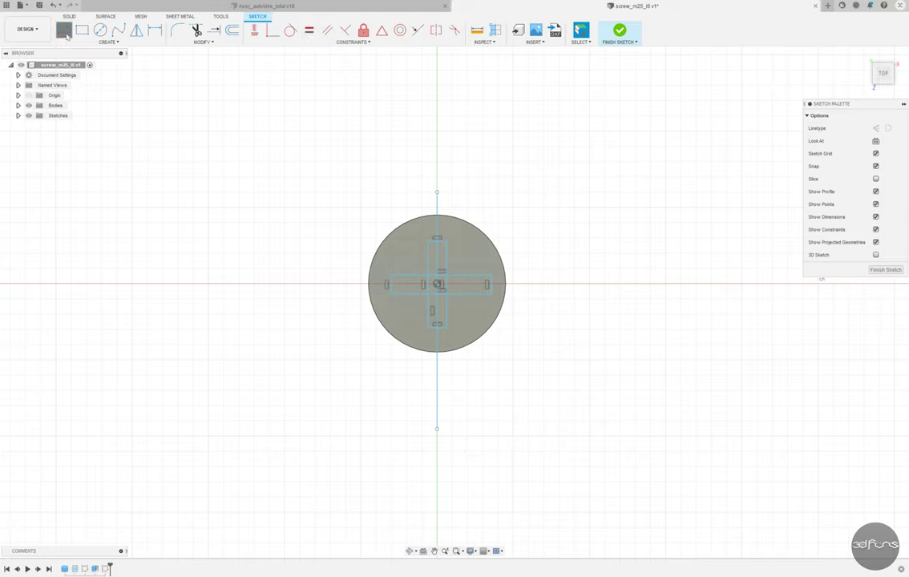
pyautogui.click(345, 284)
pyautogui.click(582, 284)
pyautogui.press('Escape')
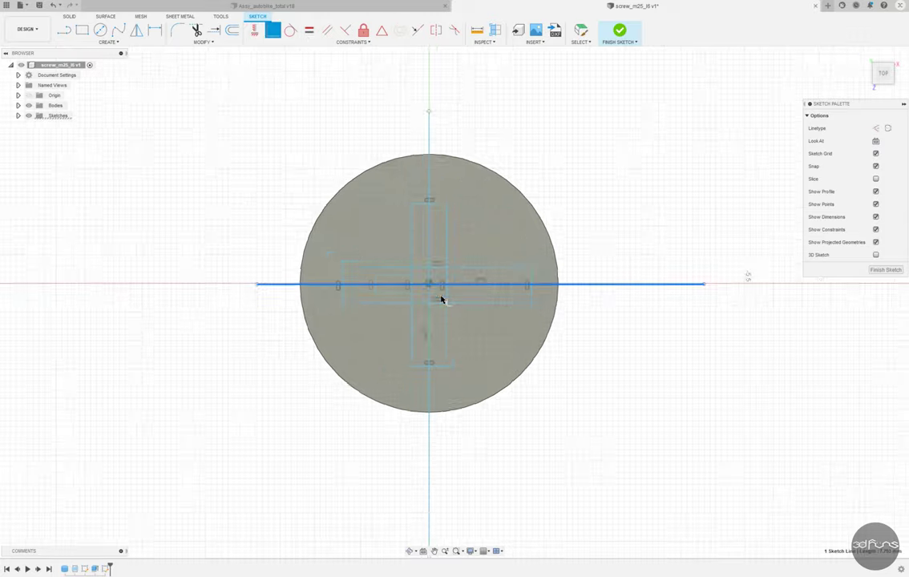
# Dimension the vertical rectangle to 0.65 mm wide and 2.90 mm long
pyautogui.scroll(5, 437, 288)
pyautogui.scroll(-2, 481, 264)
pyautogui.click(436, 192)
pyautogui.click(451, 195)
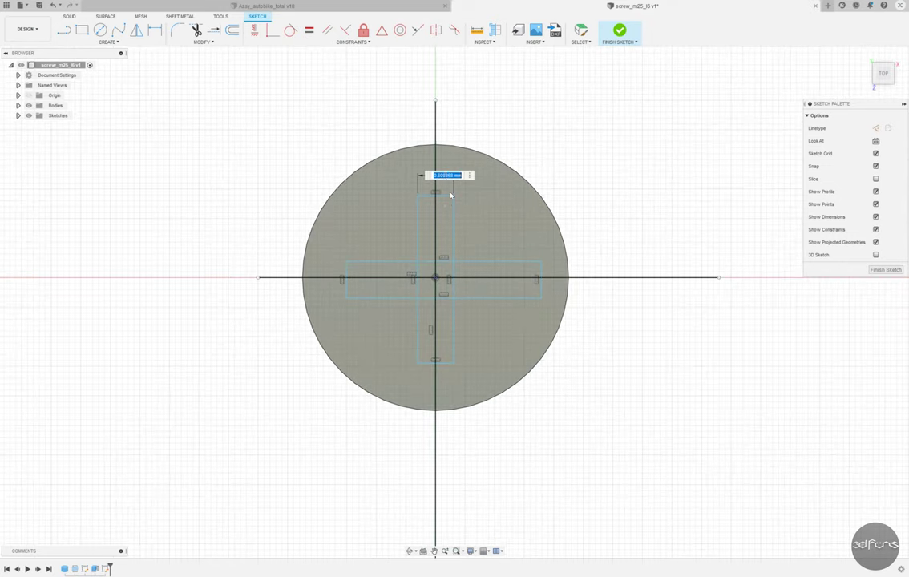
pyautogui.write('5')
pyautogui.press('Return')
pyautogui.press('e')
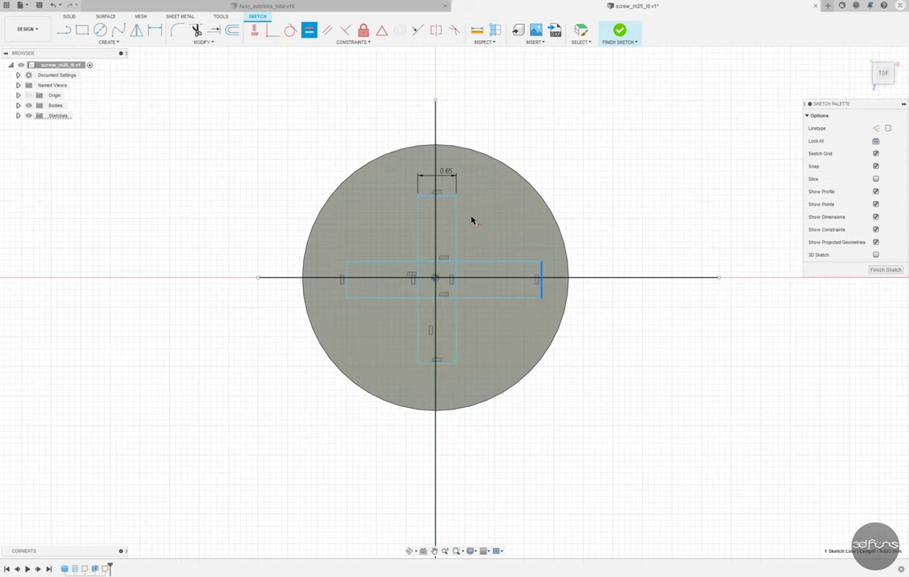
pyautogui.click(459, 329)
pyautogui.press('Return')
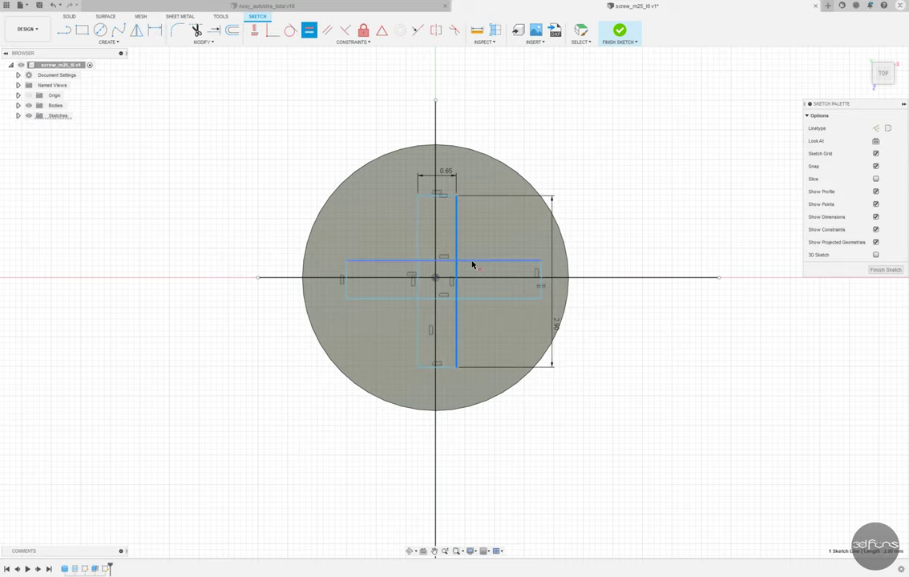
# Make both rectangles equal and symmetric about the axes to form a cross, then finish the sketch
pyautogui.press('e')
pyautogui.click(440, 293)
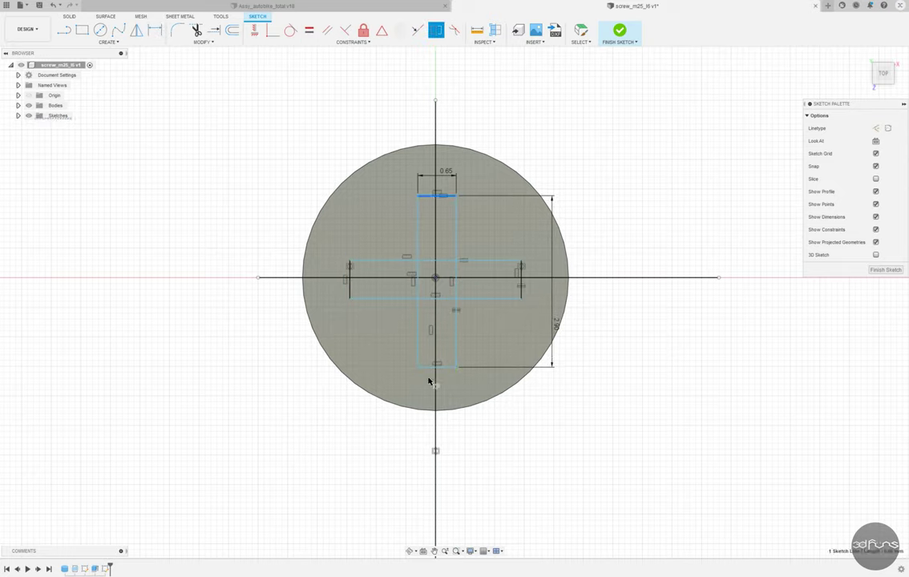
pyautogui.click(474, 296)
pyautogui.press('h')
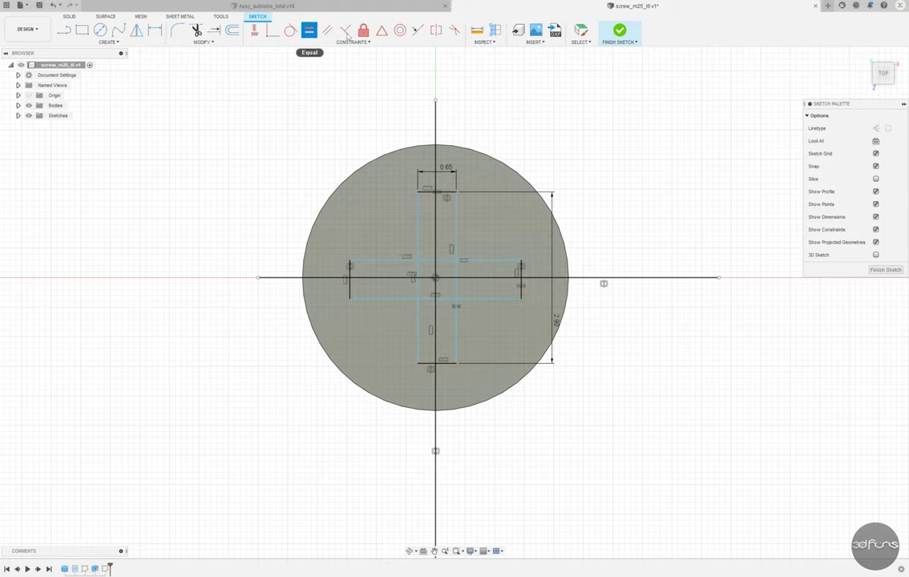
pyautogui.click(520, 299)
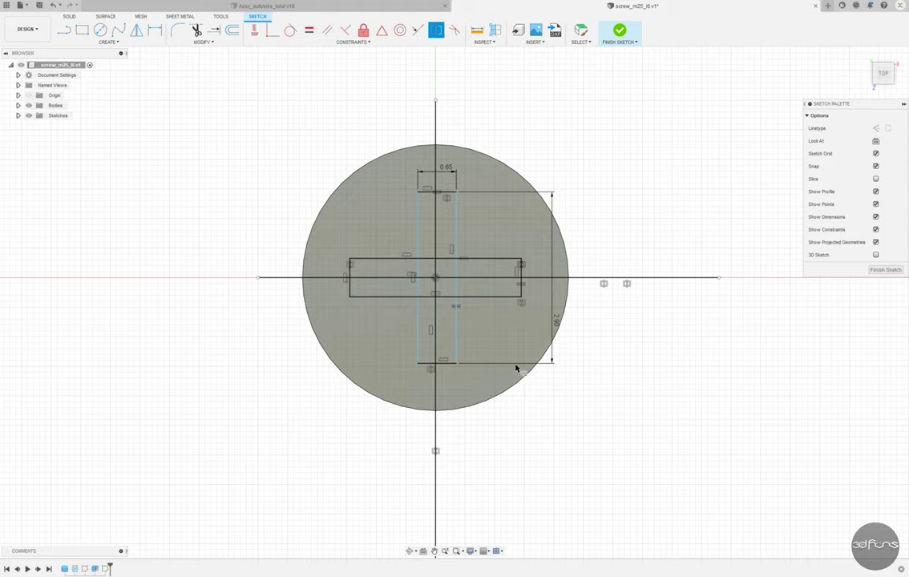
pyautogui.click(441, 245)
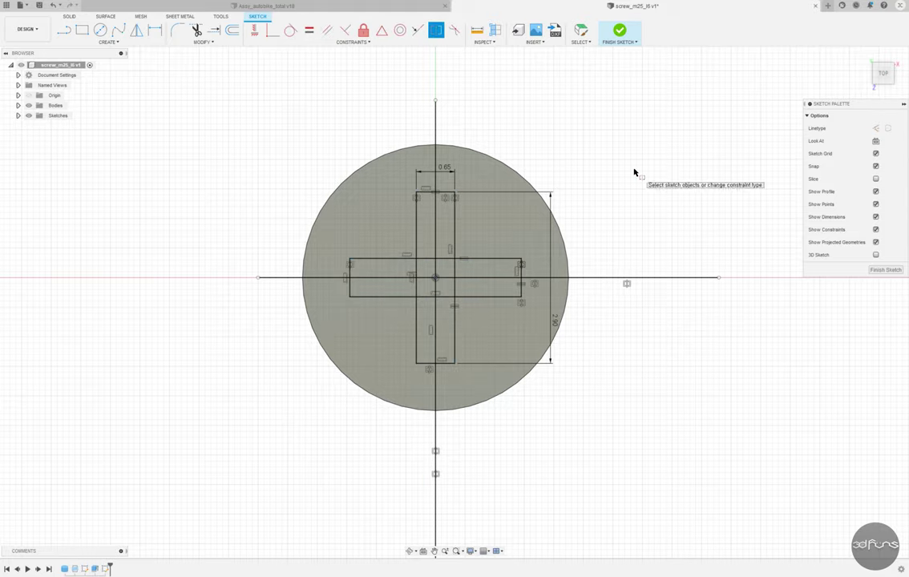
pyautogui.click(605, 40)
# Extrude-cut the cross profiles -1 mm into the head
pyautogui.click(81, 30)
pyautogui.click(424, 224)
pyautogui.click(445, 229)
pyautogui.click(435, 277)
pyautogui.click(489, 277)
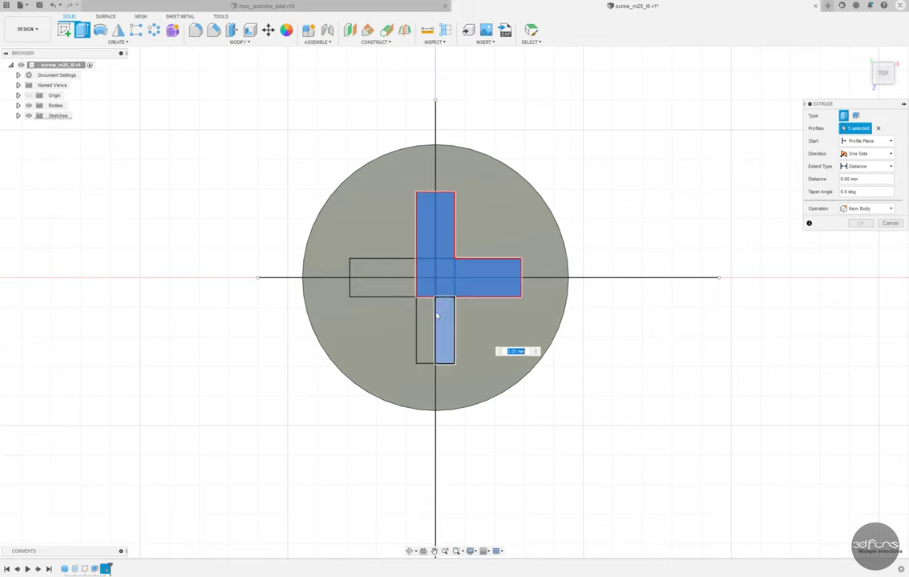
pyautogui.click(437, 315)
pyautogui.click(377, 277)
pyautogui.keyDown('shift'); pyautogui.moveTo(538, 330); pyautogui.dragTo(638, 276, button='middle'); pyautogui.keyUp('shift')
pyautogui.write('-1')
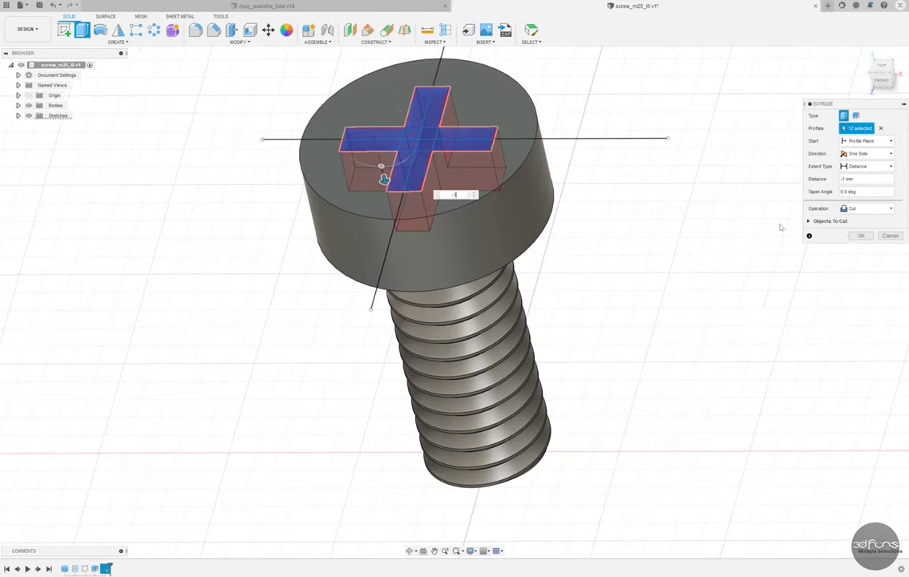
pyautogui.press('Return')
# Fillet the head's top rim and save the screw
pyautogui.press('f')
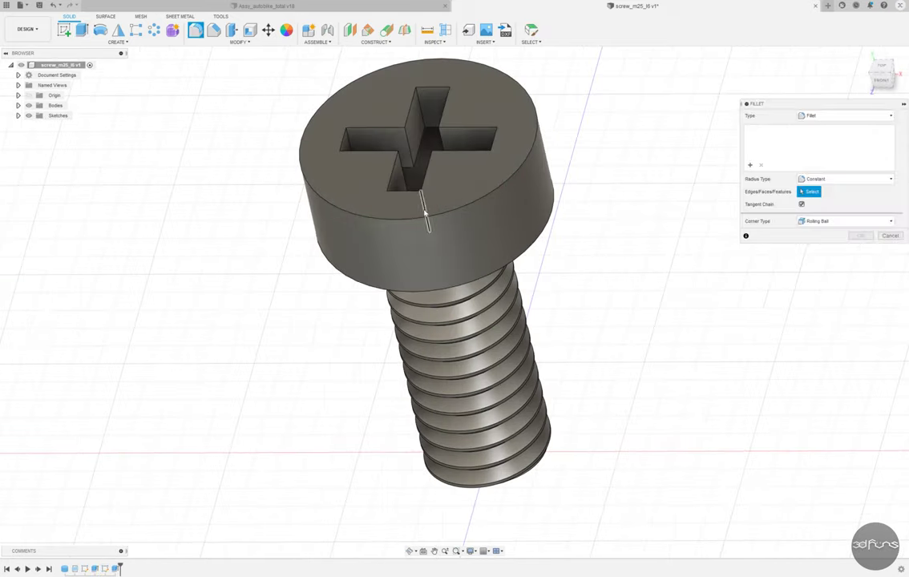
pyautogui.click(336, 197)
pyautogui.click(860, 249)
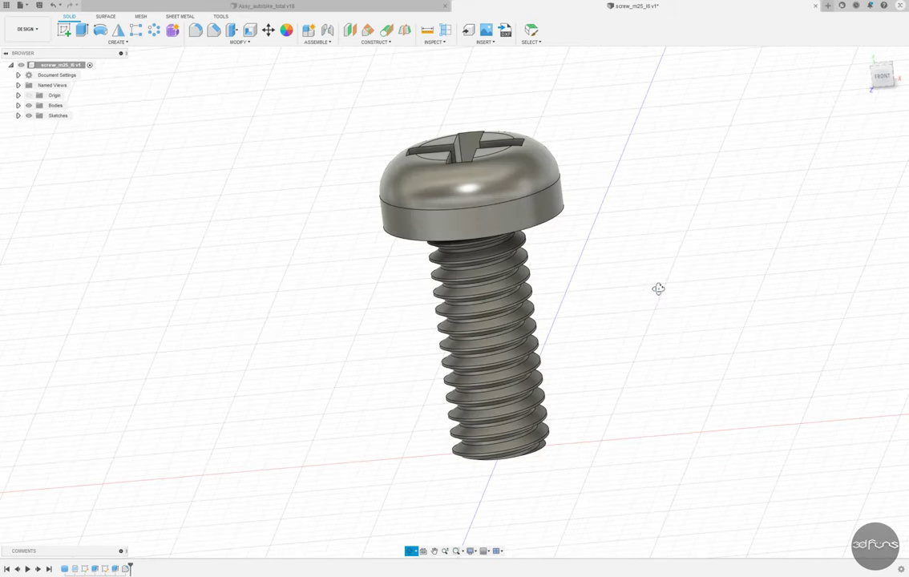
pyautogui.hotkey('ctrl', 's')
# Save the screw and save the new blank design as screw_t20_l8
pyautogui.click(359, 302)
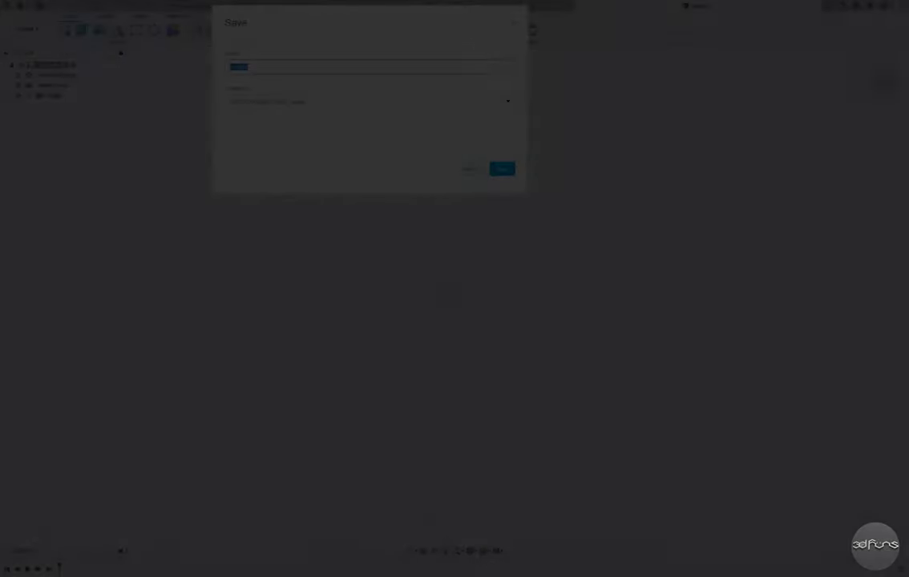
pyautogui.write('screw_t20_')
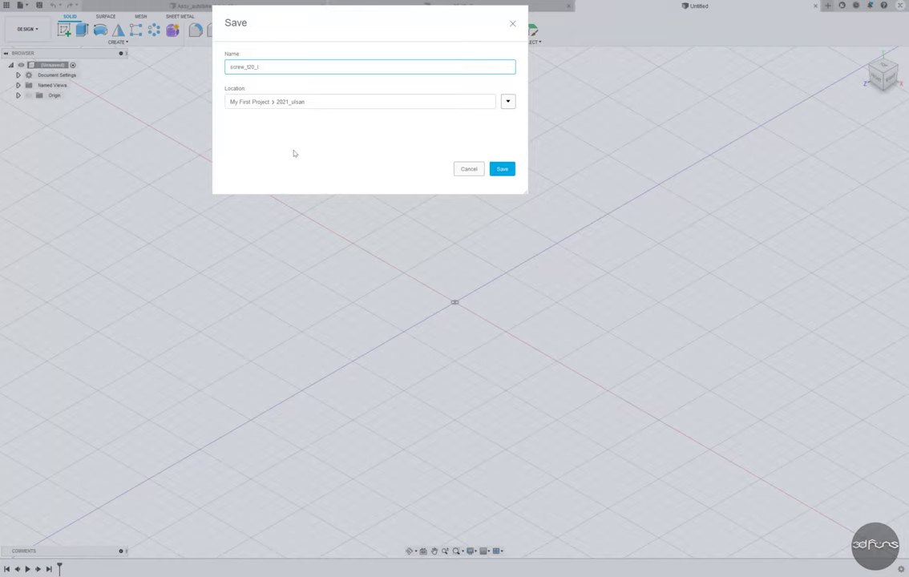
pyautogui.write('l8')
pyautogui.press('Return')
# Start a cylinder with its base on the ground plane at the origin
pyautogui.click(118, 41)
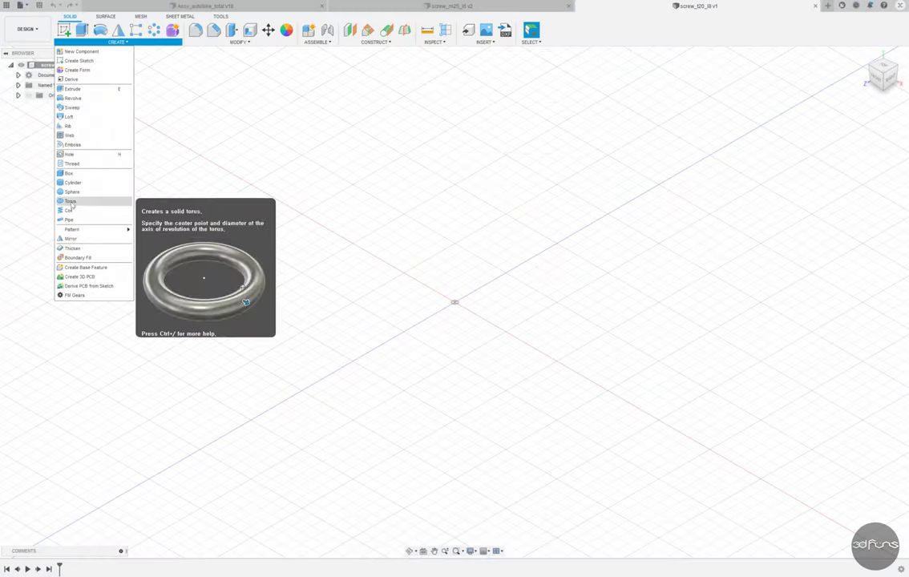
pyautogui.click(80, 62)
pyautogui.click(459, 306)
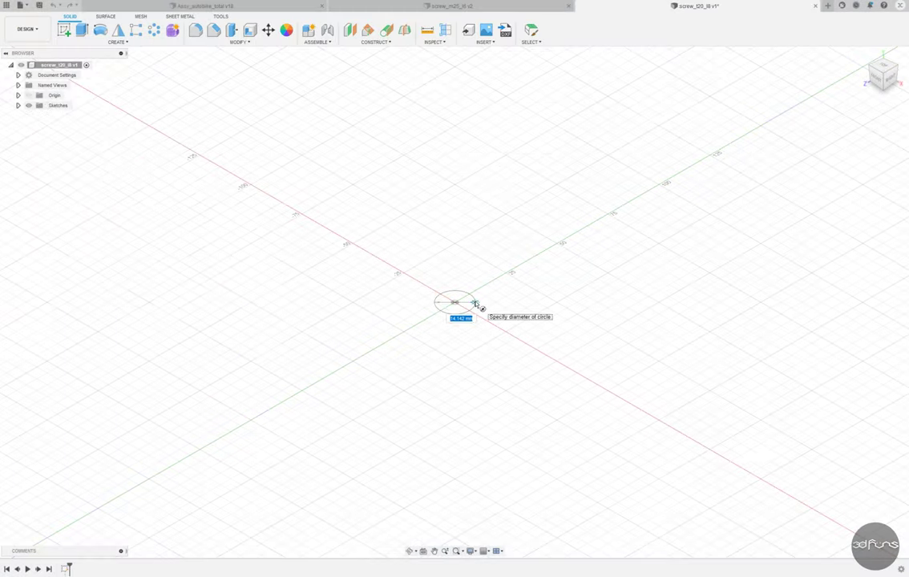
# Set the cylinder to 8 mm height and 2 mm diameter
pyautogui.click(476, 303)
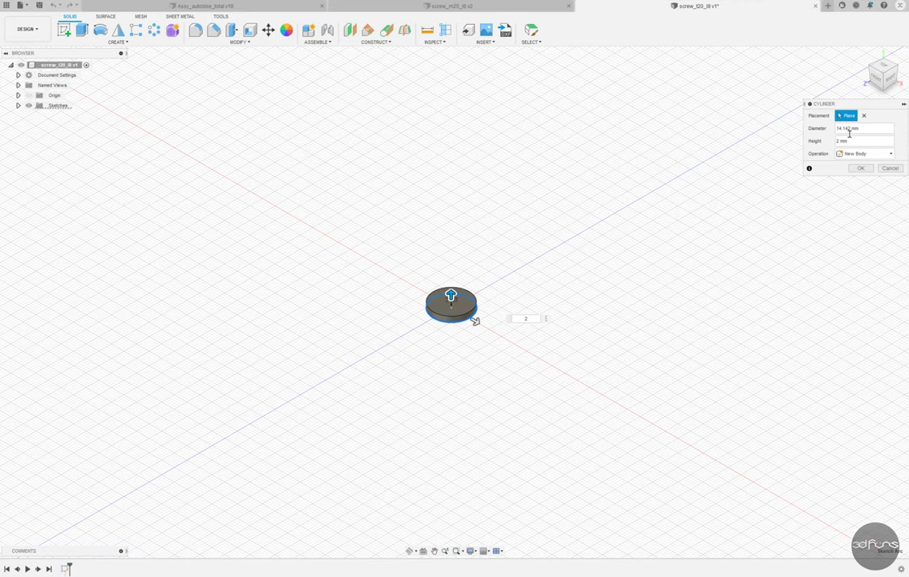
pyautogui.scroll(3, 477, 261)
pyautogui.write('8')
pyautogui.press('Tab')
pyautogui.scroll(2, 470, 301)
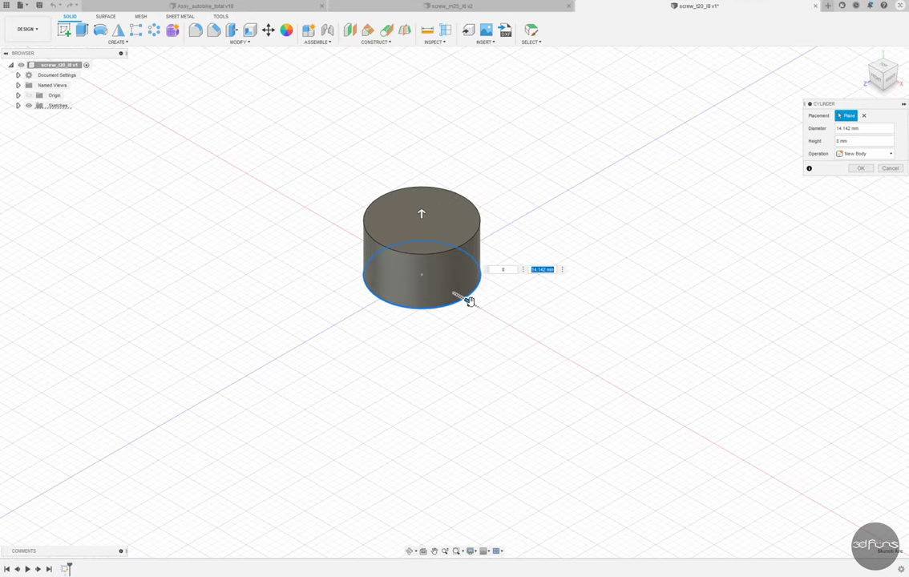
pyautogui.write('2')
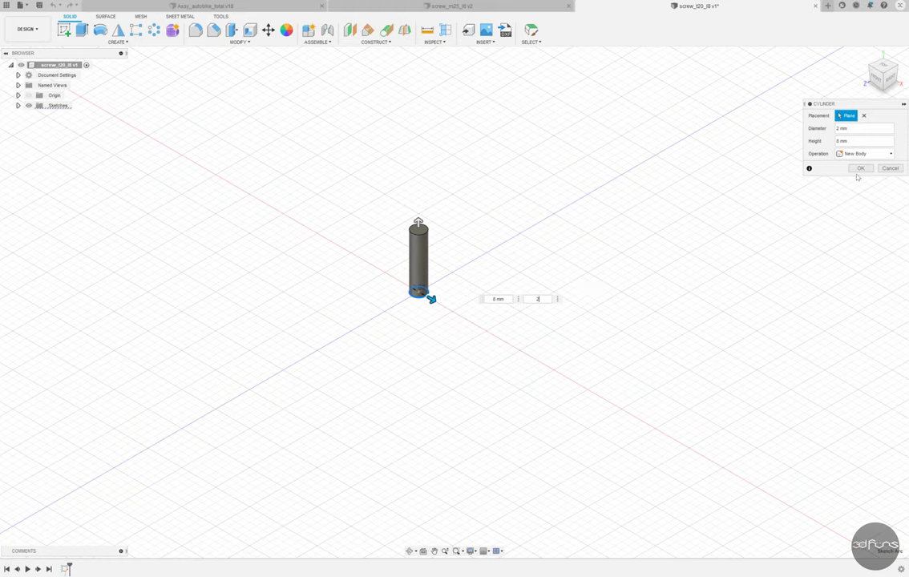
# Add a modeled 2.0 mm M2x0.4 thread to the cylinder shaft
pyautogui.scroll(3, 398, 298)
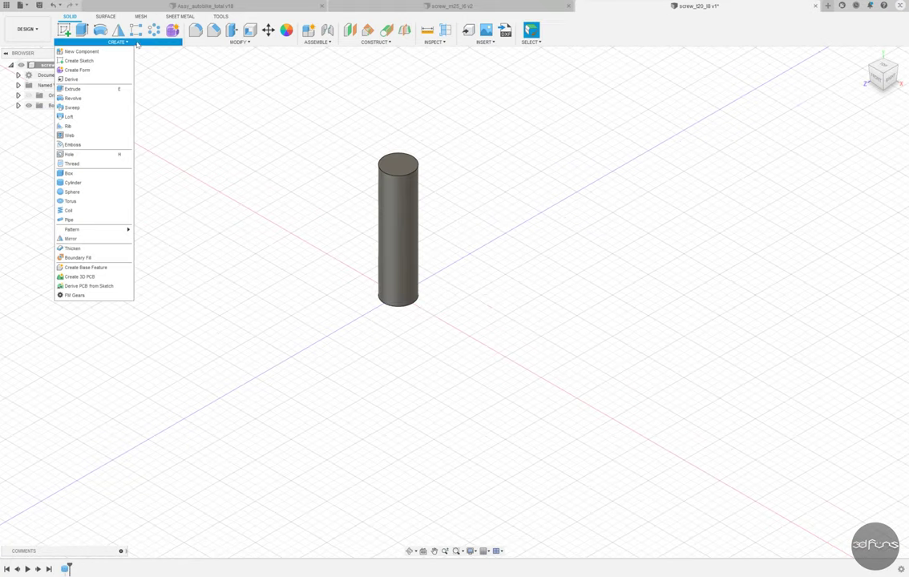
pyautogui.click(72, 164)
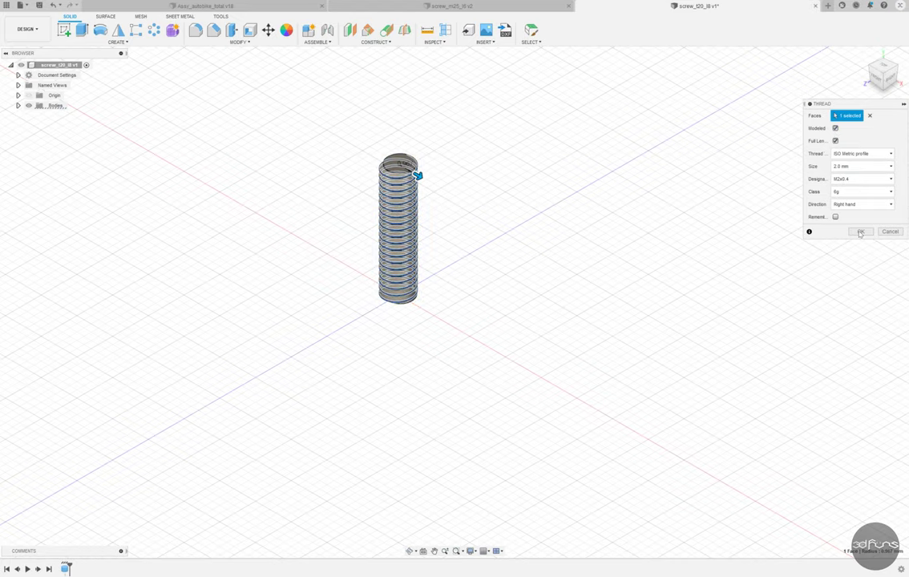
pyautogui.press('Return')
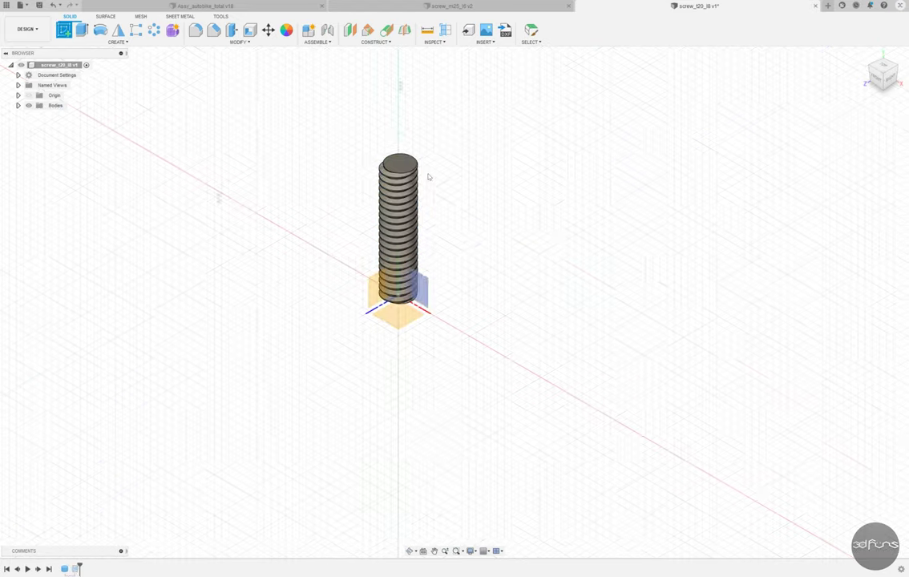
# Sketch a circle on the top plane and extrude it into the screw head
pyautogui.click(428, 177)
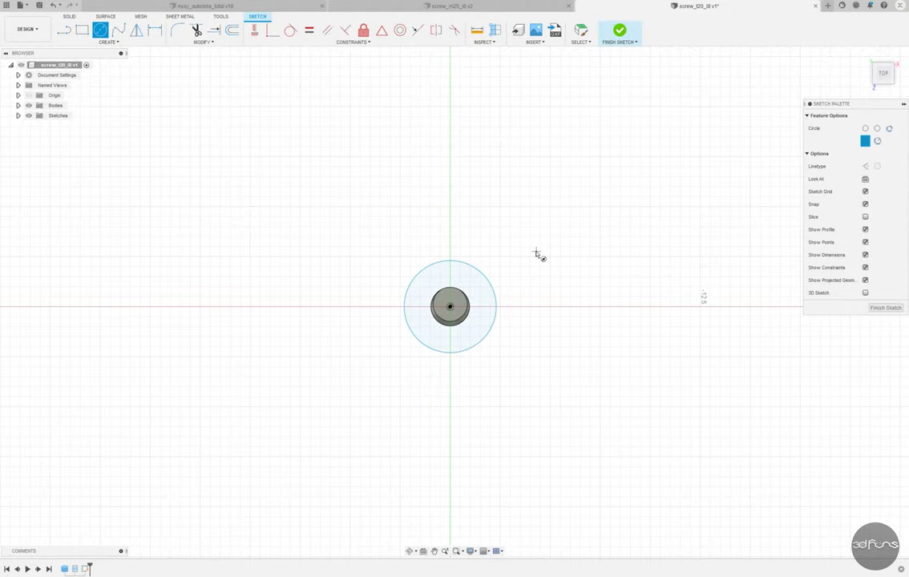
pyautogui.press('e')
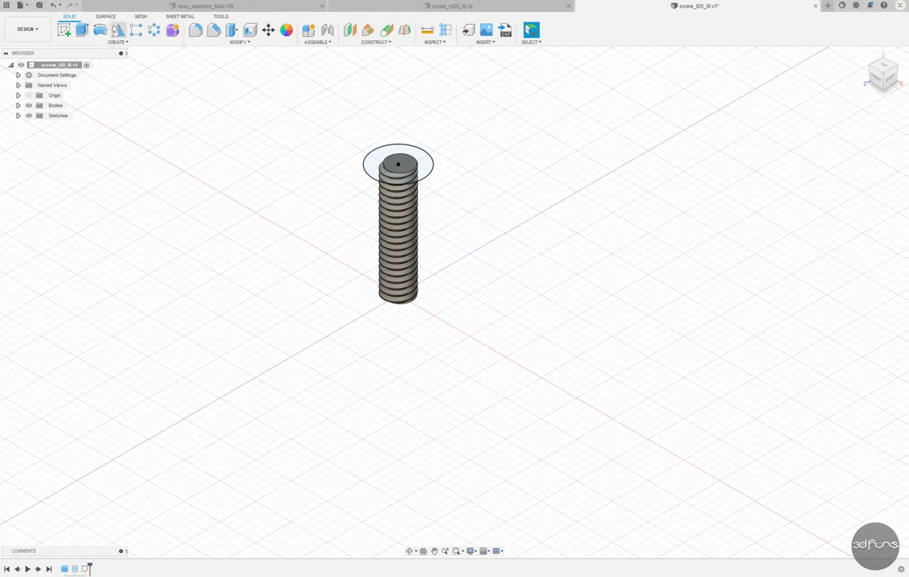
pyautogui.press('Return')
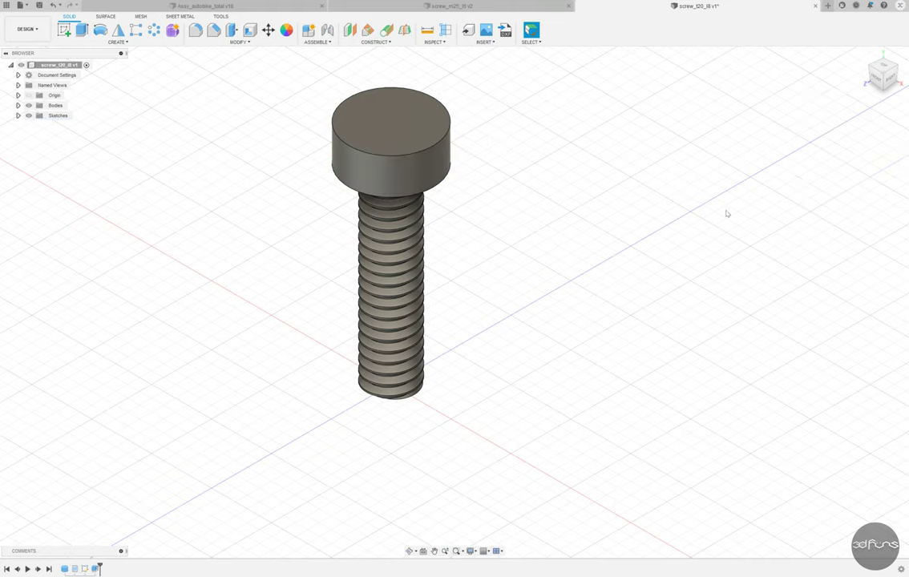
# Sketch a cross of rectangles on the head, with the centre lines as construction
pyautogui.click(428, 362)
pyautogui.press('r')
pyautogui.click(424, 255)
pyautogui.scroll(5, 425, 315)
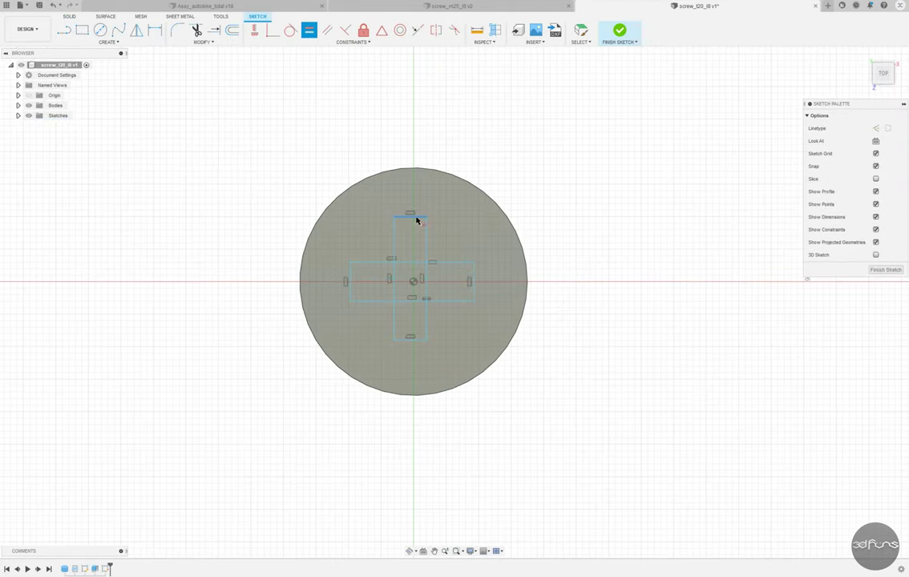
pyautogui.scroll(3, 440, 283)
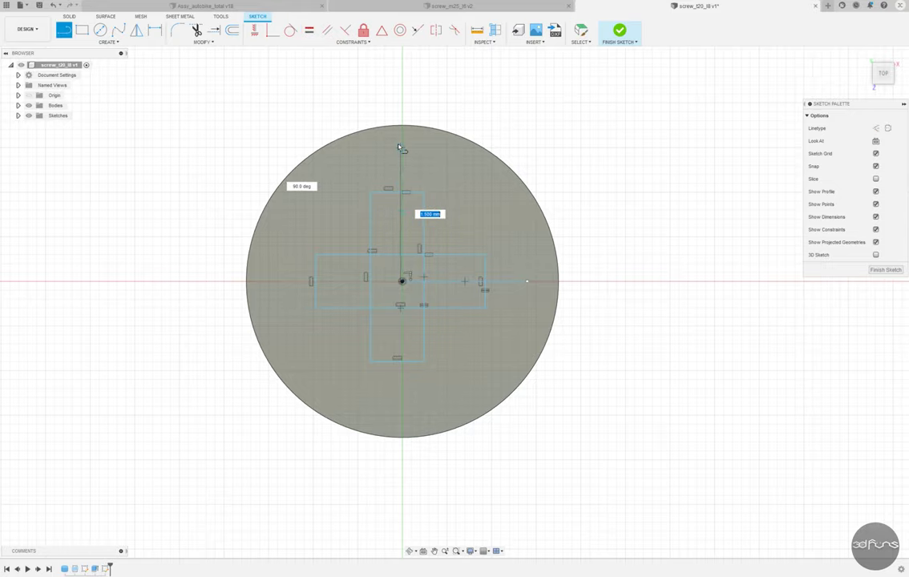
pyautogui.click(401, 184)
pyautogui.scroll(1, 402, 177)
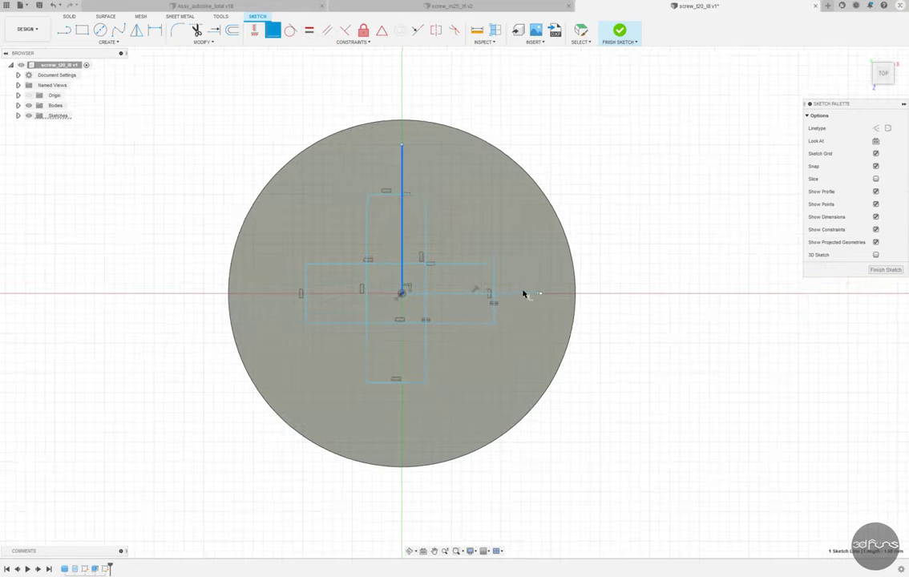
pyautogui.keyDown('shift'); pyautogui.click(523, 293); pyautogui.keyUp('shift')
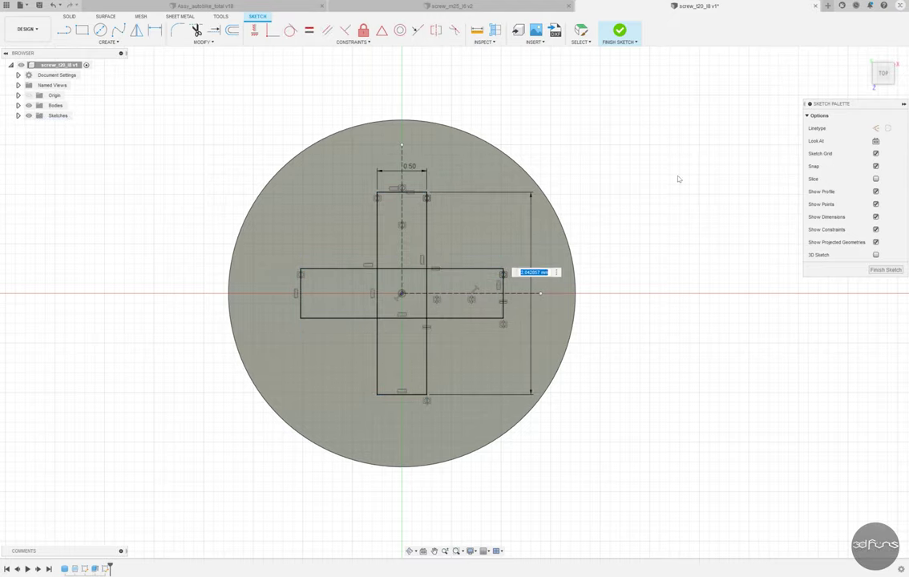
# Extrude-cut the cross profiles 0.4 mm deep into the head
pyautogui.press('e')
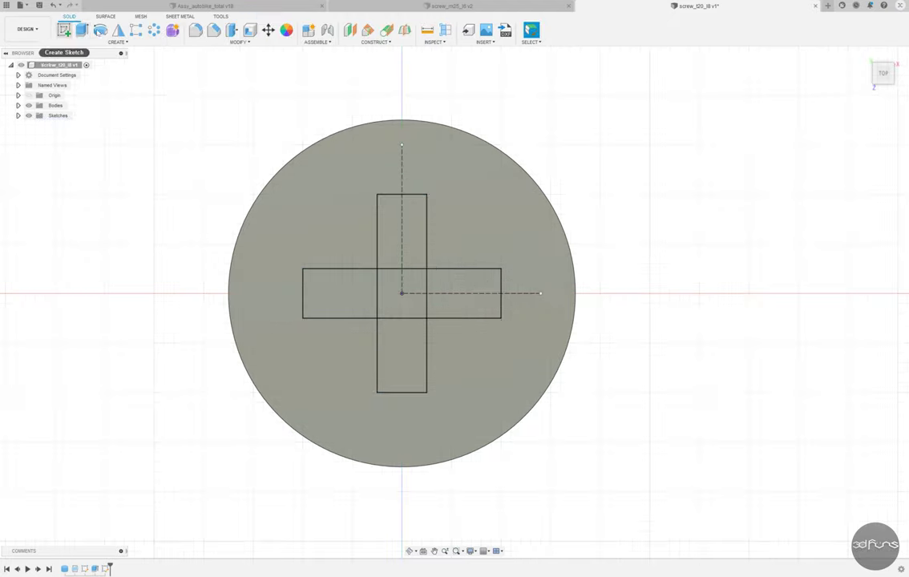
pyautogui.click(396, 236)
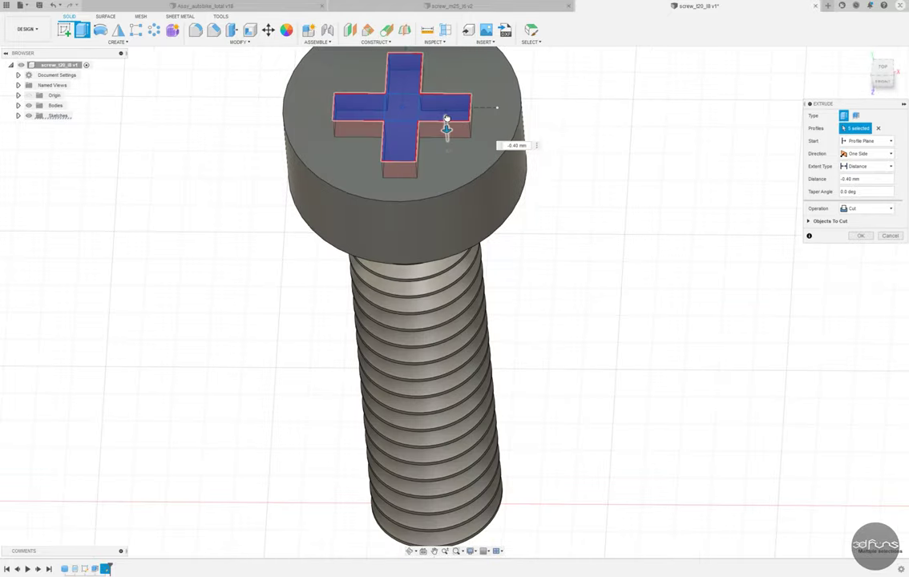
pyautogui.press('Return')
# Fillet the head's top edge with a 0.5 mm radius
pyautogui.press('f')
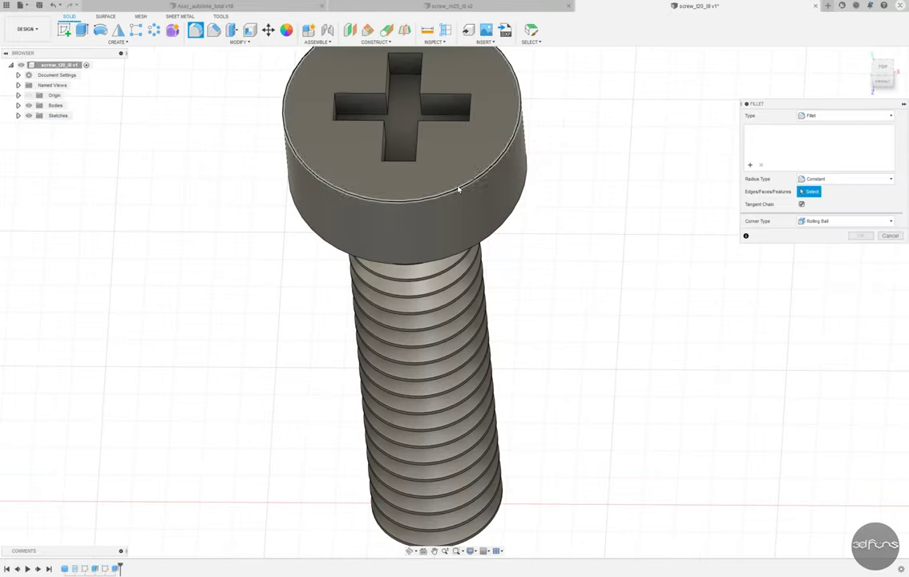
pyautogui.click(460, 189)
pyautogui.write('.5')
pyautogui.press('Return')
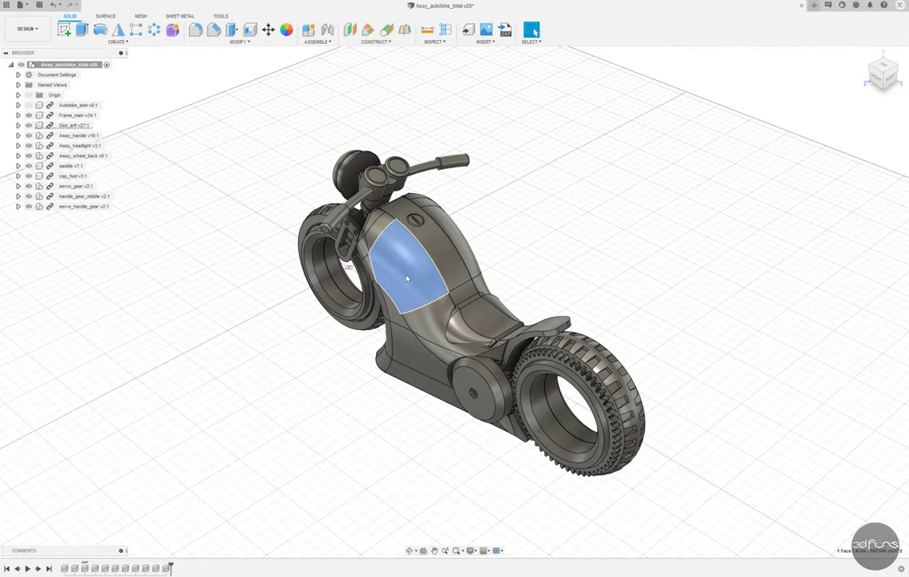
# Hide the Skin_left body and confirm the inserted micro_servo_mg90s position above the frame
pyautogui.click(359, 243)
pyautogui.press('v')
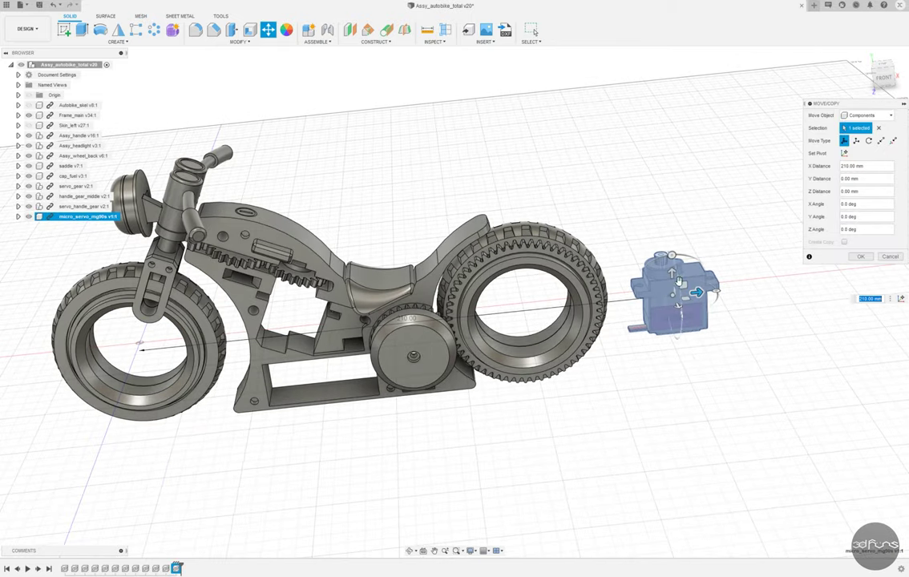
pyautogui.click(860, 257)
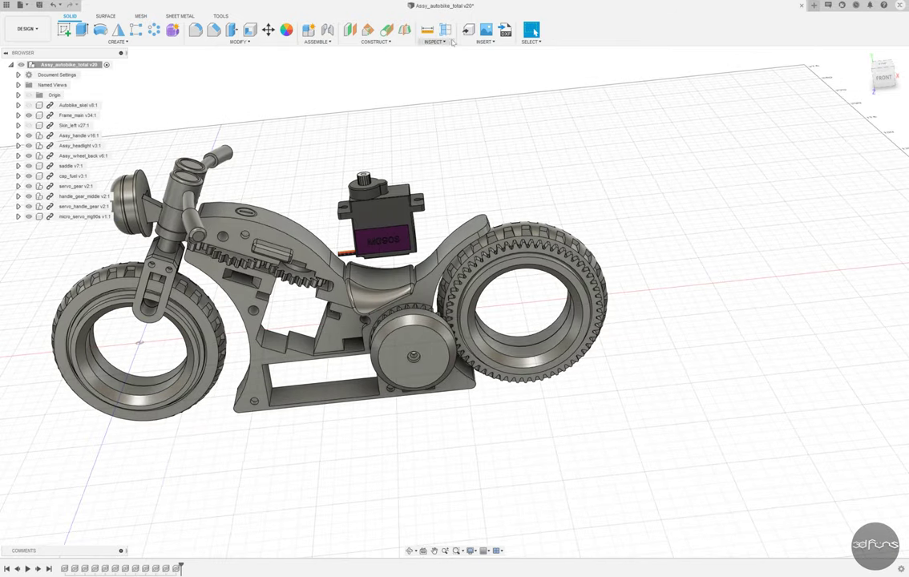
pyautogui.click(321, 61)
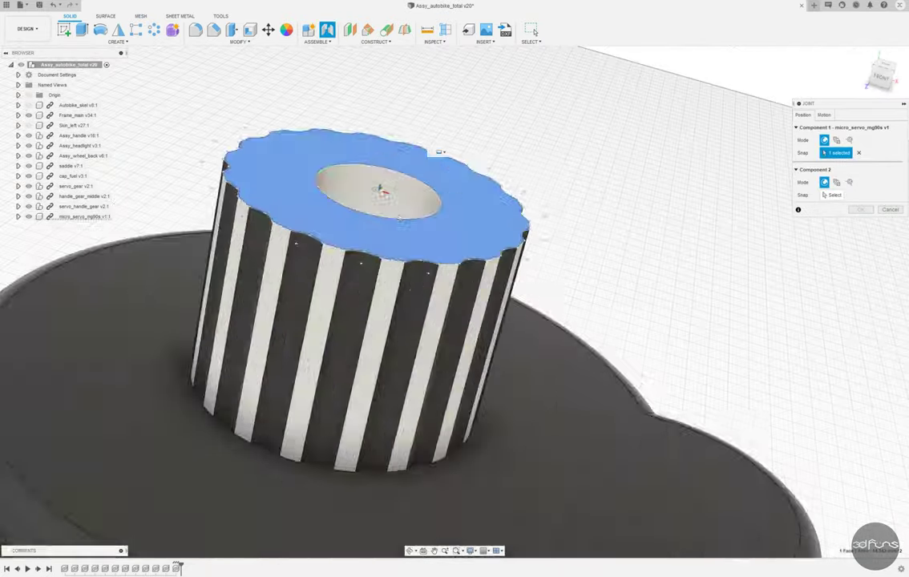
# Joint the servo shaft to the gear hole at 180° with a 0.2 mm offset
pyautogui.click(375, 181)
pyautogui.scroll(5, 385, 299)
pyautogui.scroll(3, 377, 241)
pyautogui.click(383, 234)
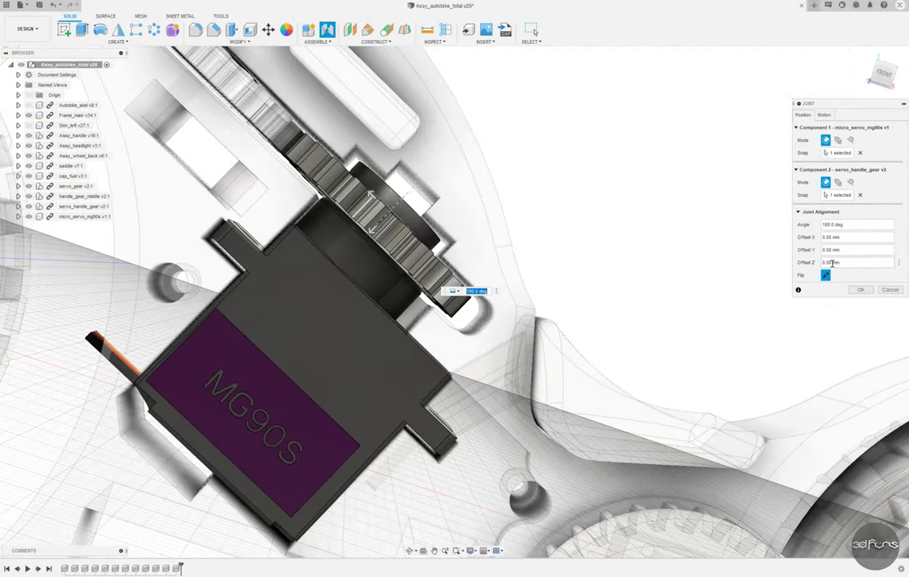
pyautogui.write('0.2')
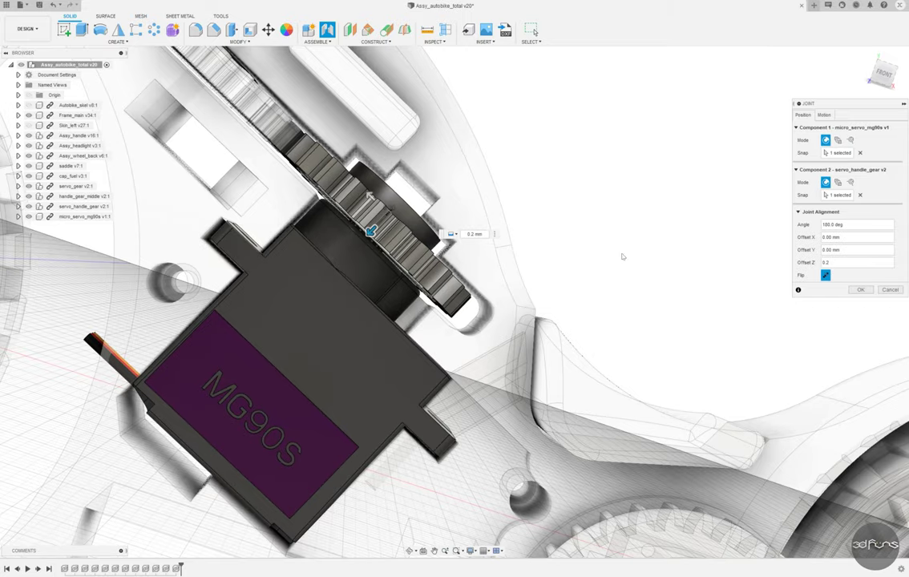
pyautogui.scroll(-3, 418, 345)
pyautogui.press('Return')
# Switch to the orthographic front view, then orbit to an angled view of the servo
pyautogui.scroll(5, 469, 353)
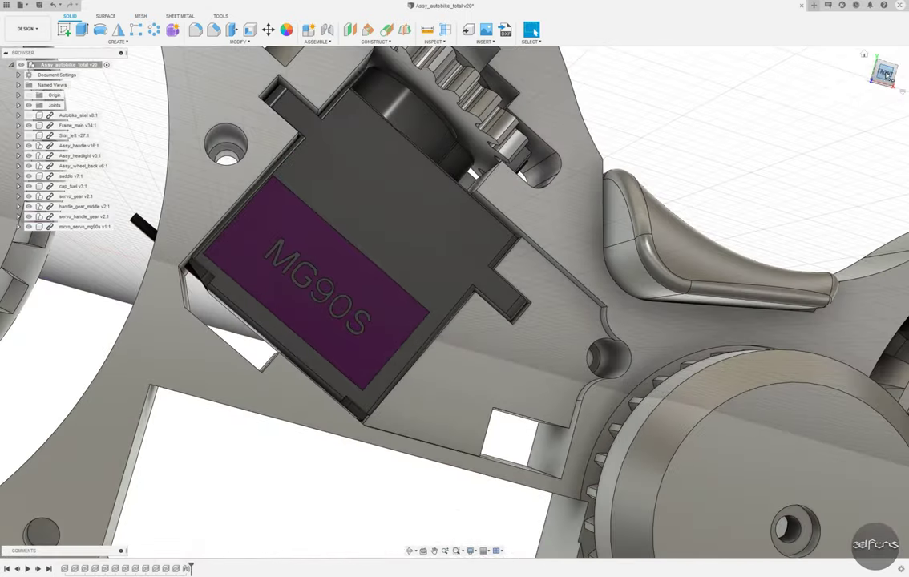
pyautogui.moveTo(469, 353)
pyautogui.keyDown('shift'); pyautogui.mouseDown(button='middle')
pyautogui.moveTo(345, 381)
pyautogui.moveTo(560, 294)
pyautogui.mouseUp(button='middle'); pyautogui.keyUp('shift')
pyautogui.scroll(2, 345, 382)
pyautogui.click(850, 105)
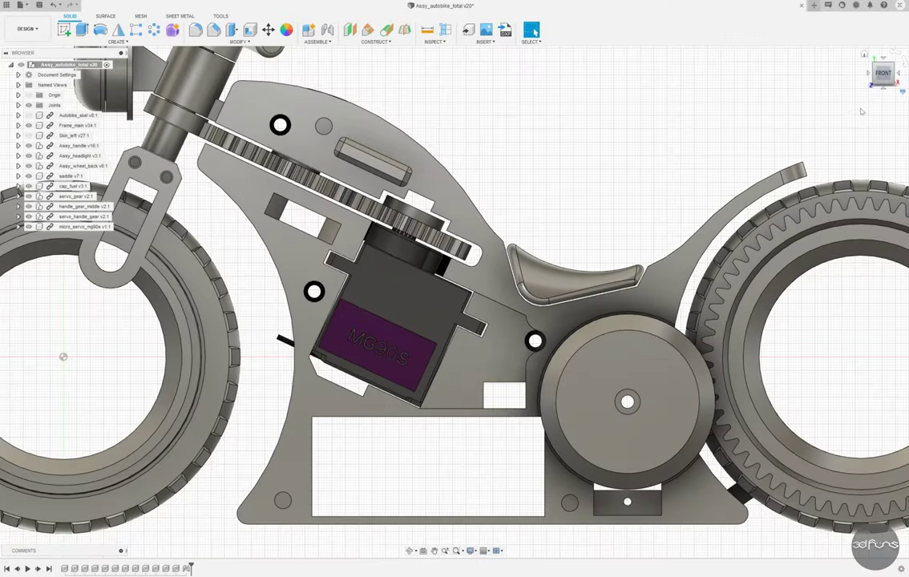
pyautogui.scroll(4, 285, 311)
pyautogui.scroll(-3, 335, 304)
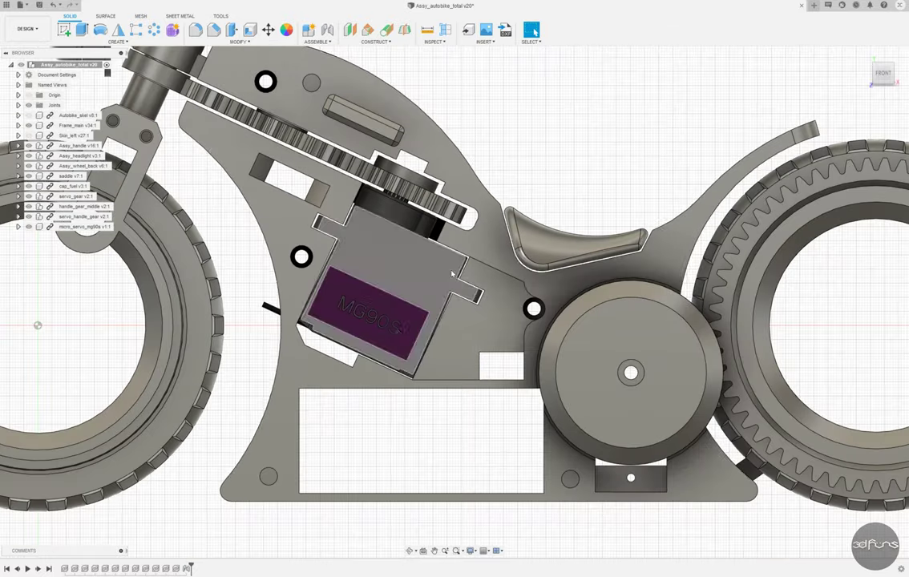
pyautogui.keyDown('shift'); pyautogui.moveTo(428, 278); pyautogui.dragTo(123, 254, button='middle'); pyautogui.keyUp('shift')
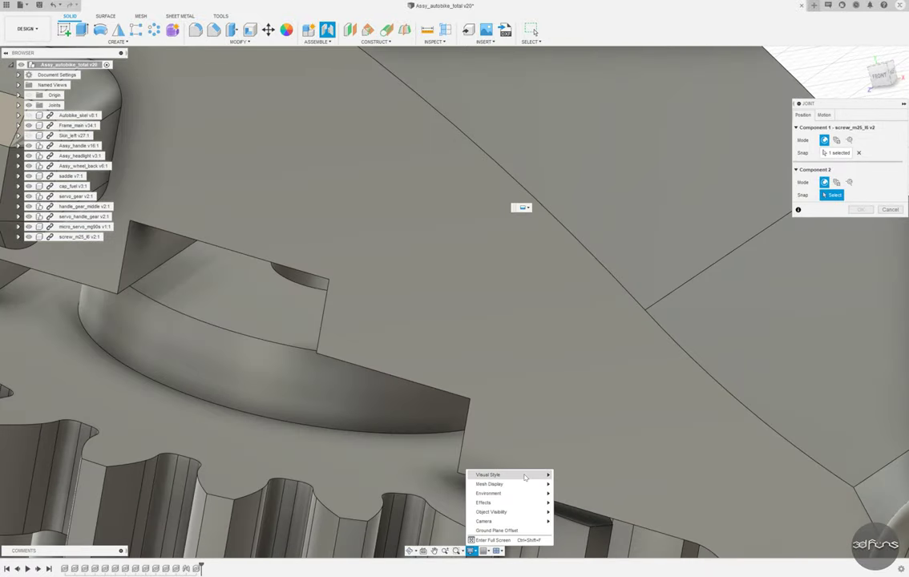
# Change the visual style and joint the M2.5 screw onto the servo handle gear face
pyautogui.click(589, 503)
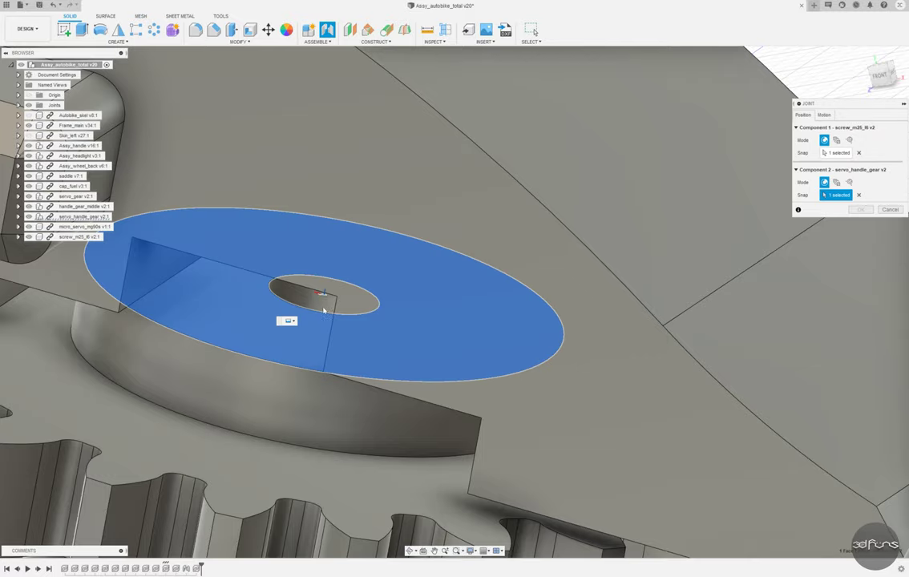
pyautogui.click(280, 313)
pyautogui.click(860, 292)
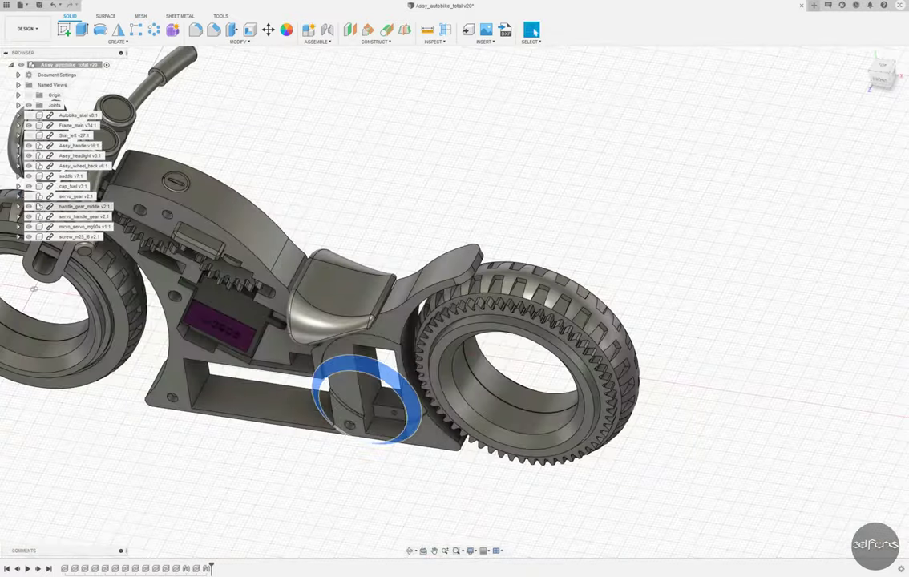
# Paste a second micro servo and pick its mounting face for a joint
pyautogui.hotkey('ctrl', 'v')
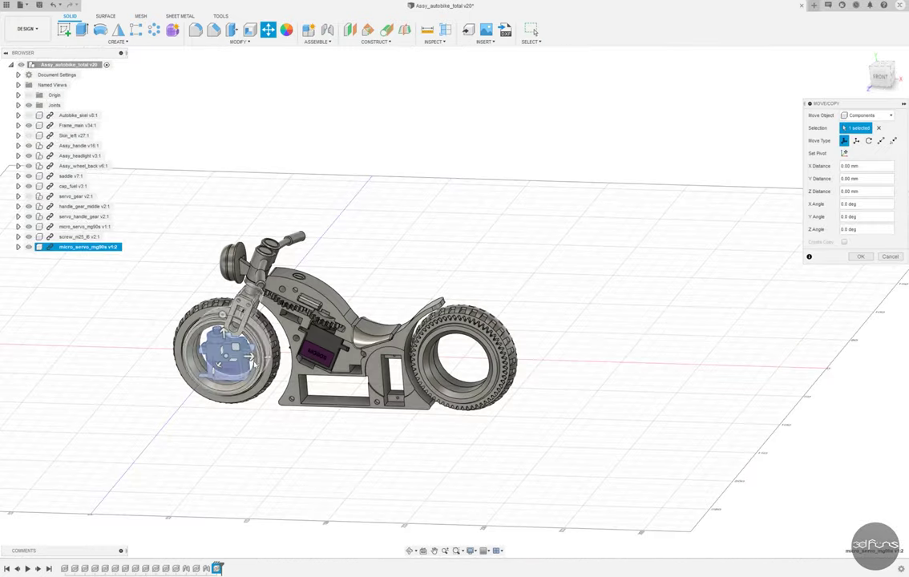
pyautogui.press('Return')
pyautogui.press('j')
pyautogui.scroll(5, 609, 337)
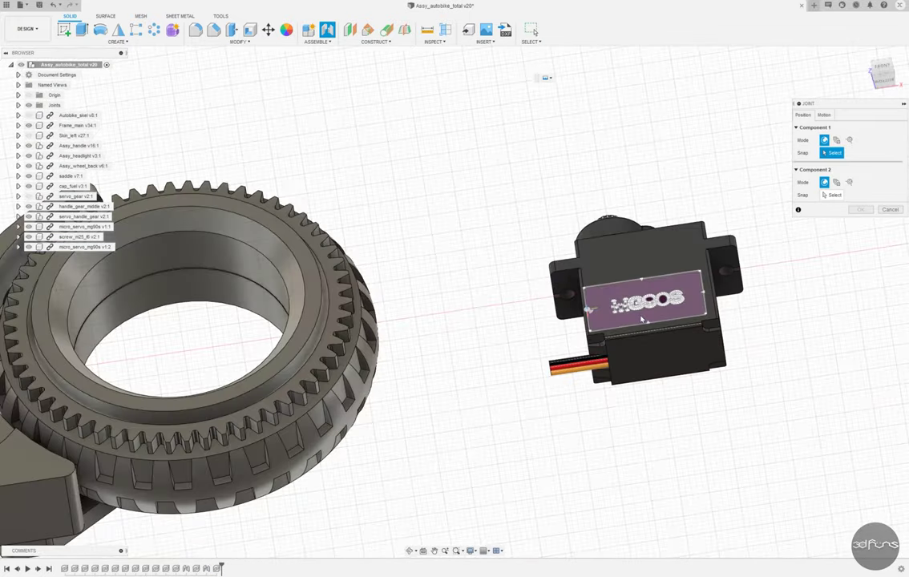
pyautogui.scroll(5, 564, 247)
pyautogui.scroll(3, 538, 285)
pyautogui.click(537, 288)
# Joint the servo copy to the frame's rear hole at -90°
pyautogui.scroll(-10, 529, 287)
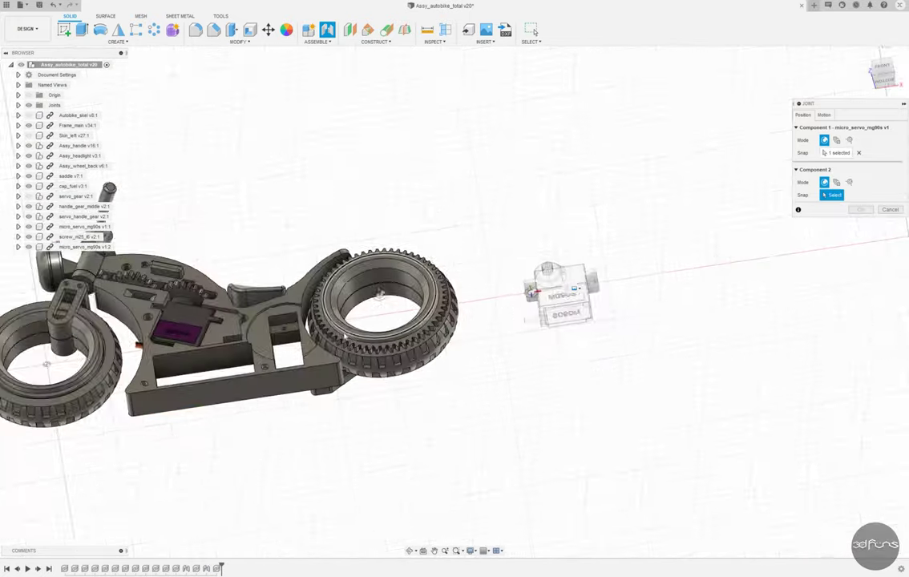
pyautogui.scroll(10, 253, 274)
pyautogui.click(239, 283)
pyautogui.scroll(-3, 293, 218)
pyautogui.scroll(-3, 294, 219)
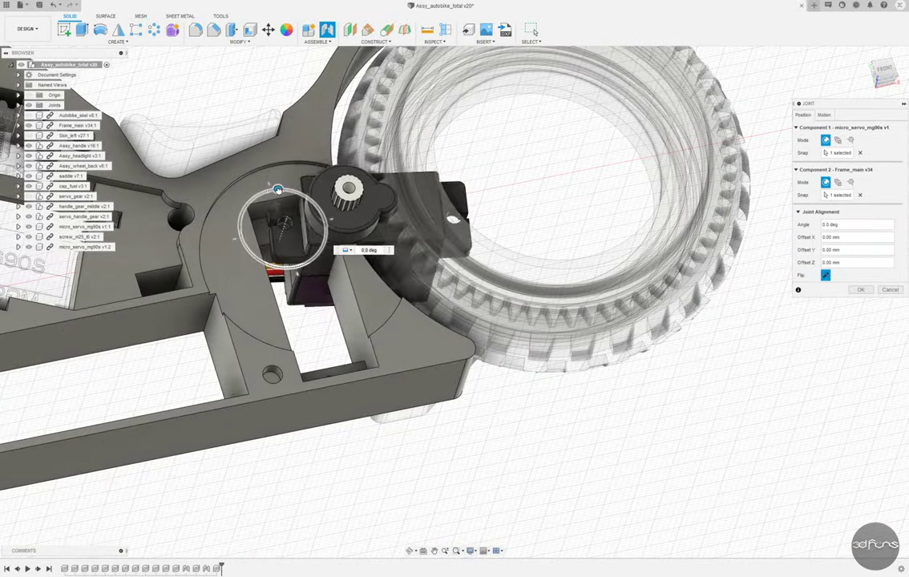
pyautogui.write('-90')
pyautogui.scroll(-3, 481, 280)
pyautogui.click(859, 290)
pyautogui.scroll(-5, 452, 409)
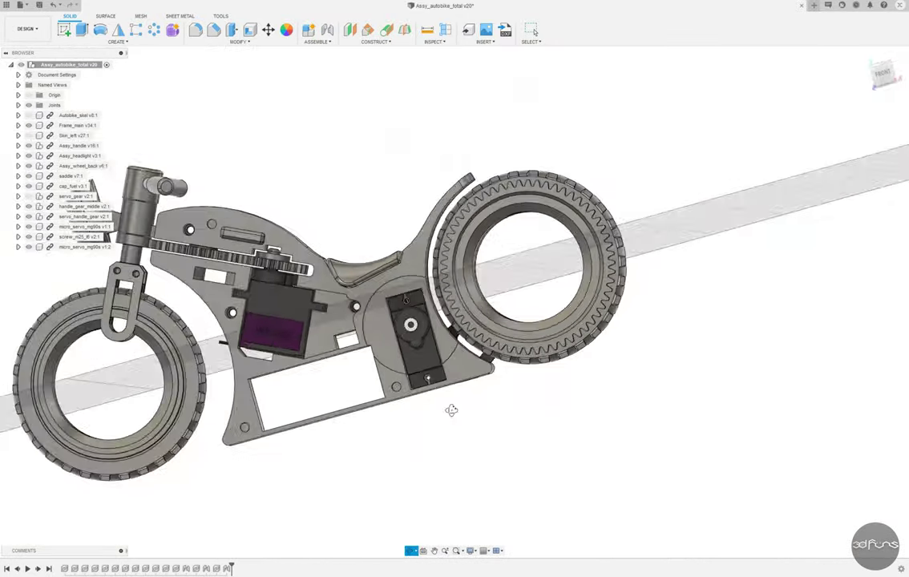
# Inspect the mounted servo and paste in the screw_t20_l8 component
pyautogui.moveTo(451, 409)
pyautogui.keyDown('shift'); pyautogui.mouseDown(button='middle')
pyautogui.moveTo(454, 463)
pyautogui.moveTo(513, 387)
pyautogui.moveTo(367, 305)
pyautogui.moveTo(345, 439)
pyautogui.moveTo(407, 314)
pyautogui.moveTo(466, 448)
pyautogui.mouseUp(button='middle'); pyautogui.keyUp('shift')
pyautogui.scroll(5, 366, 306)
pyautogui.scroll(-5, 366, 305)
pyautogui.scroll(5, 407, 314)
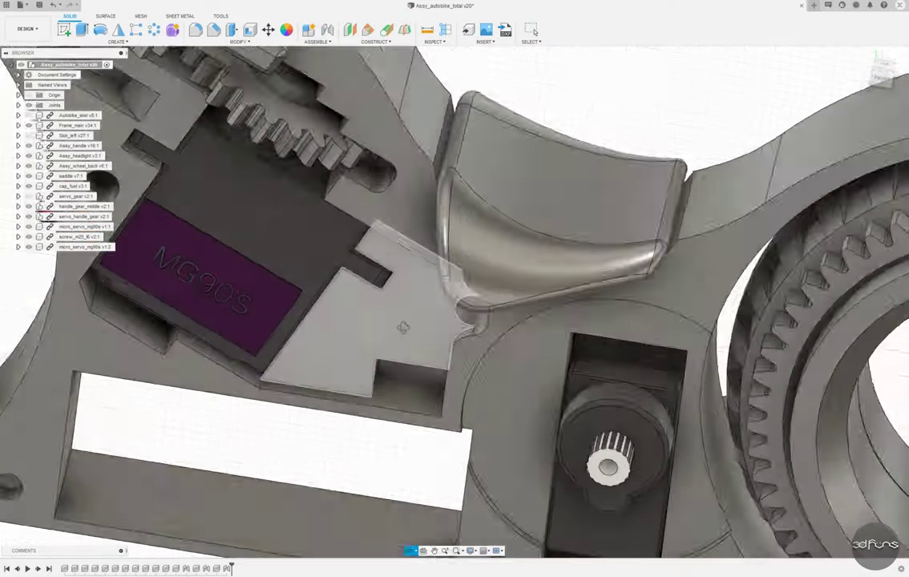
pyautogui.scroll(-5, 466, 449)
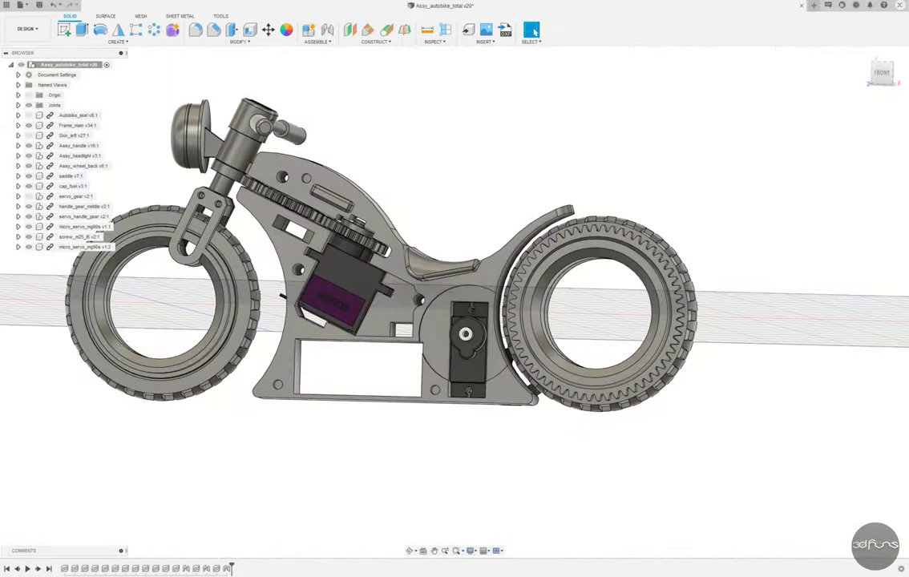
pyautogui.hotkey('ctrl', 'v')
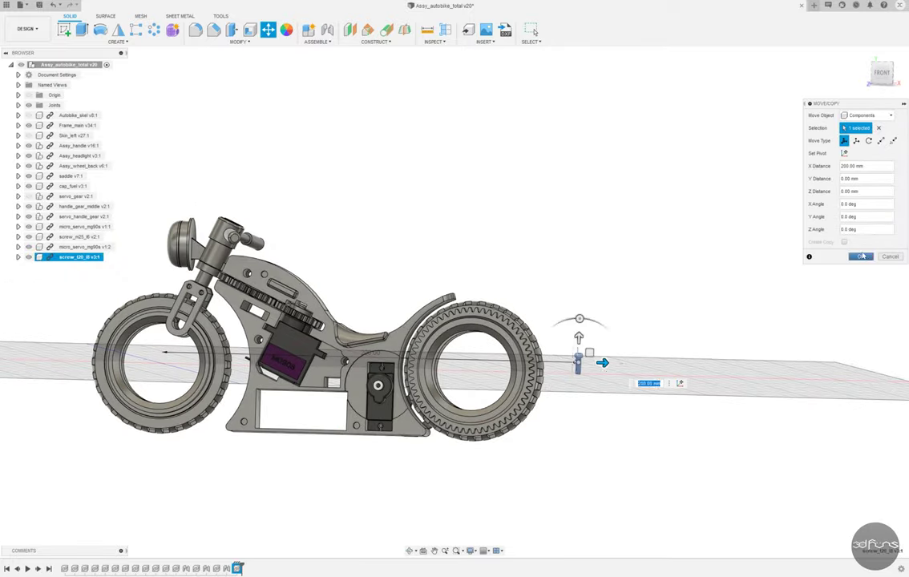
# Joint the first screw_t20_l8 into the rear servo's upper mounting hole
pyautogui.click(861, 256)
pyautogui.scroll(5, 578, 353)
pyautogui.click(320, 41)
pyautogui.click(329, 71)
pyautogui.click(501, 305)
pyautogui.scroll(-8, 501, 304)
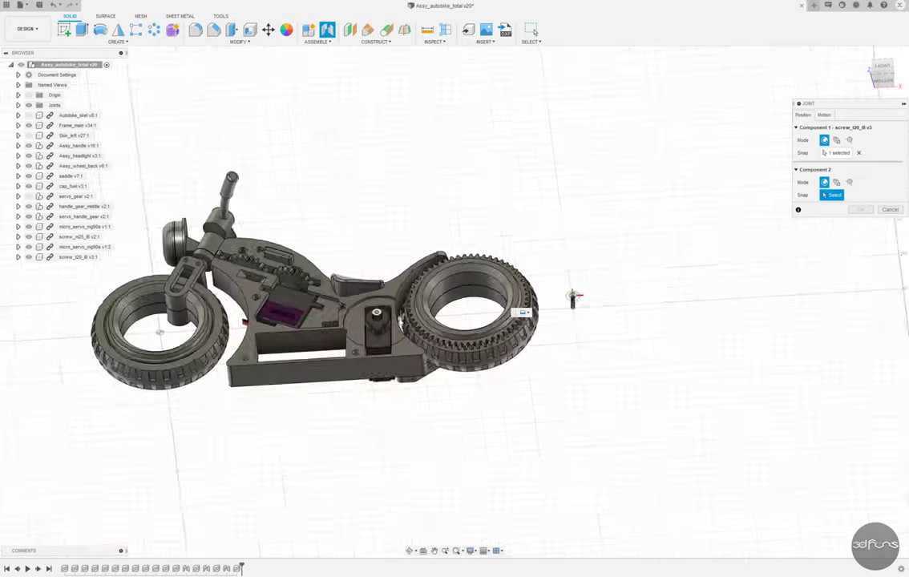
pyautogui.scroll(6, 376, 317)
pyautogui.scroll(3, 376, 316)
pyautogui.click(432, 238)
pyautogui.press('Return')
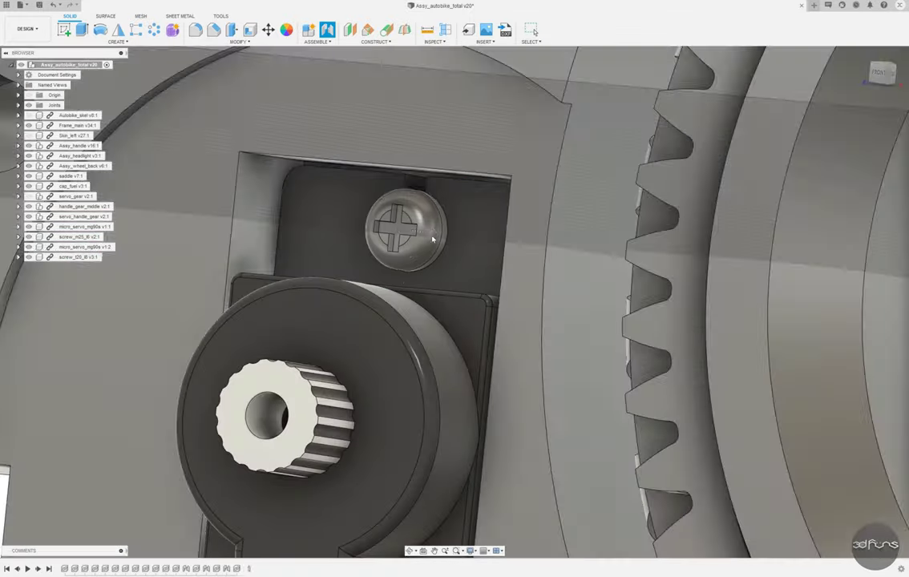
pyautogui.scroll(-8, 328, 295)
pyautogui.scroll(3, 329, 294)
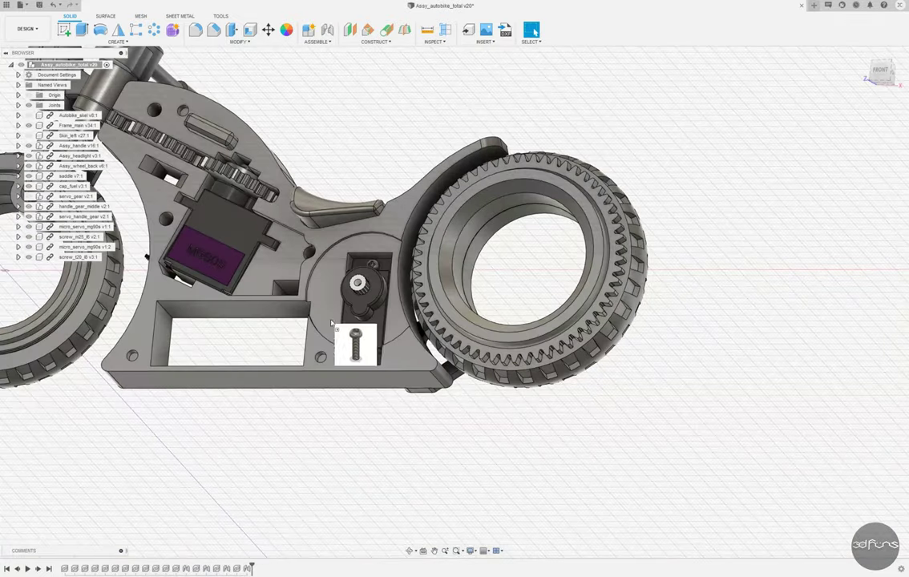
# Place a second screw_t20_l8 and joint it into the servo's lower mounting hole
pyautogui.moveTo(331, 323); pyautogui.dragTo(330, 324)
pyautogui.scroll(-5, 331, 324)
pyautogui.scroll(8, 451, 258)
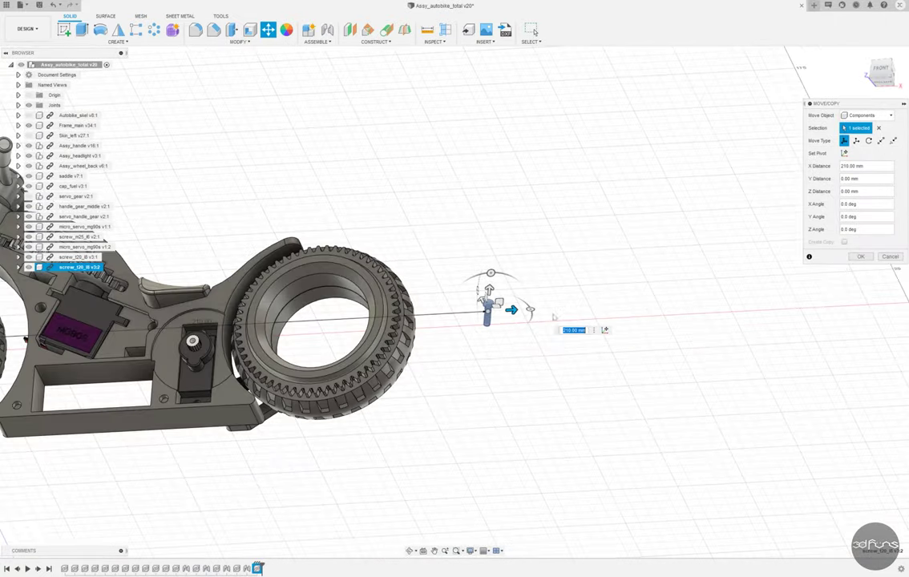
pyautogui.press('Return')
pyautogui.click(317, 41)
pyautogui.click(320, 57)
pyautogui.click(418, 298)
pyautogui.scroll(-5, 545, 298)
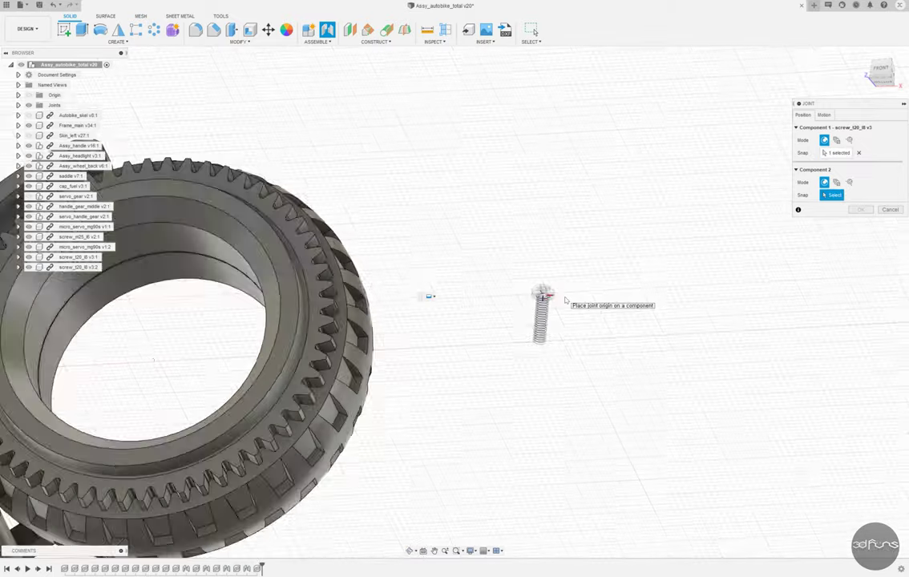
pyautogui.scroll(5, 416, 295)
pyautogui.scroll(4, 361, 312)
pyautogui.click(295, 333)
pyautogui.press('Return')
pyautogui.scroll(-3, 400, 385)
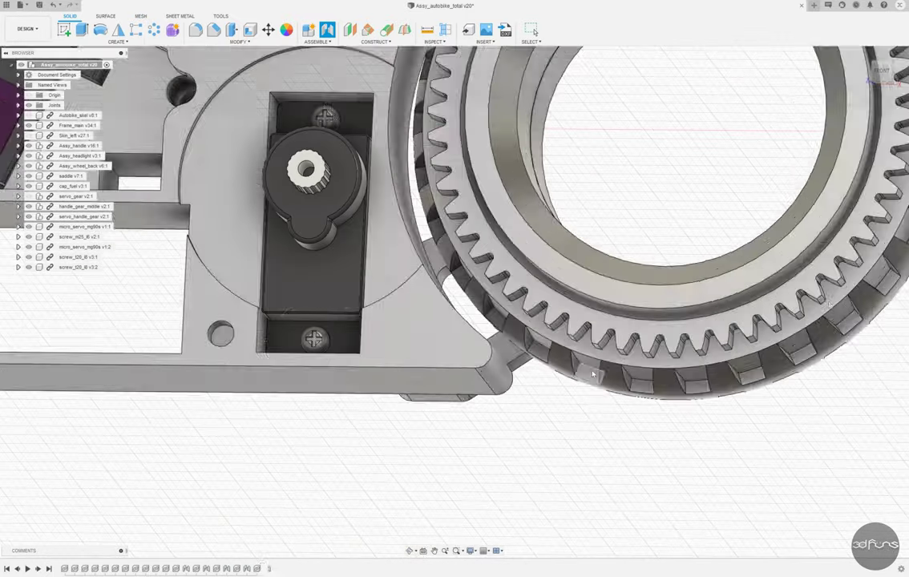
pyautogui.scroll(-5, 462, 432)
pyautogui.moveTo(434, 432)
pyautogui.keyDown('shift'); pyautogui.mouseDown(button='middle')
pyautogui.moveTo(211, 481)
pyautogui.moveTo(356, 351)
pyautogui.moveTo(676, 234)
pyautogui.moveTo(316, 212)
pyautogui.moveTo(449, 241)
pyautogui.moveTo(320, 264)
pyautogui.mouseUp(button='middle'); pyautogui.keyUp('shift')
pyautogui.scroll(5, 449, 241)
pyautogui.scroll(-3, 321, 265)
pyautogui.scroll(-3, 320, 265)
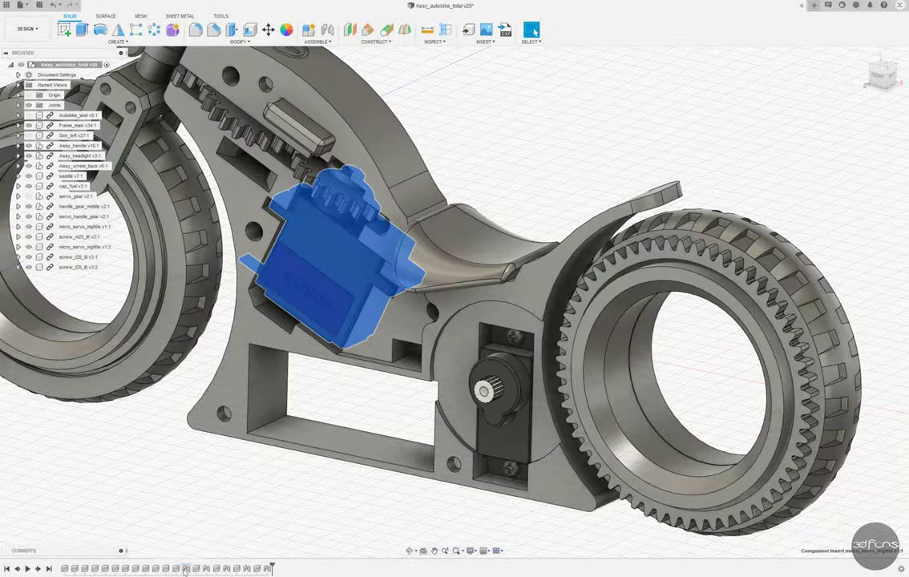
# Edit the rear servo's joint from the timeline, viewing the bike from an angle
pyautogui.rightClick(186, 569)
pyautogui.click(223, 512)
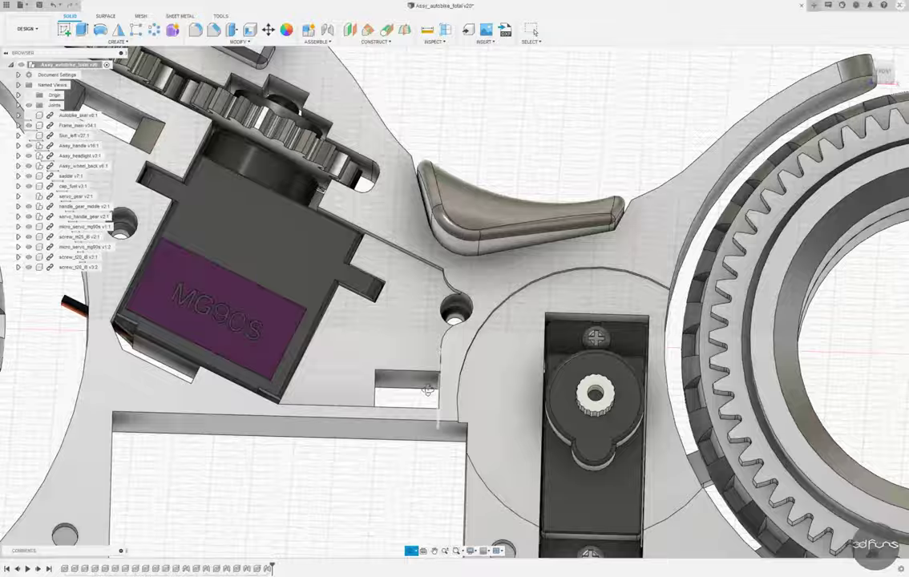
pyautogui.keyDown('shift'); pyautogui.moveTo(428, 390); pyautogui.dragTo(331, 291, button='middle'); pyautogui.keyUp('shift')
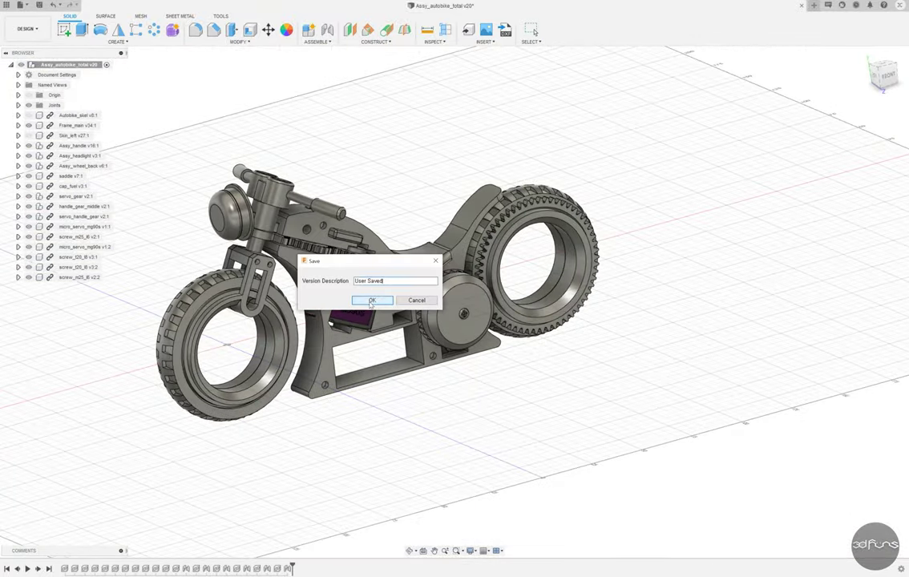
# Save version 21 and joint the third screw_t20_l8 head into its mounting hole
pyautogui.click(371, 300)
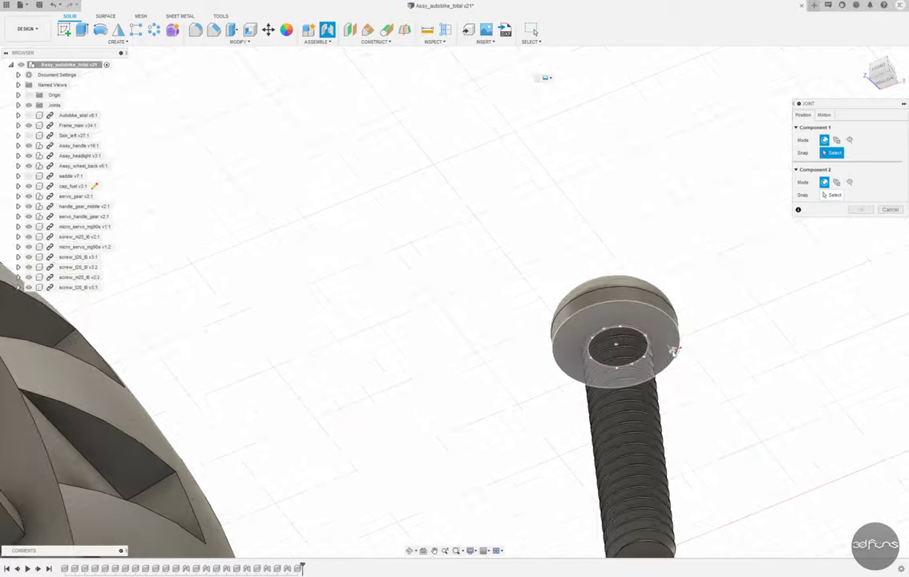
pyautogui.click(673, 350)
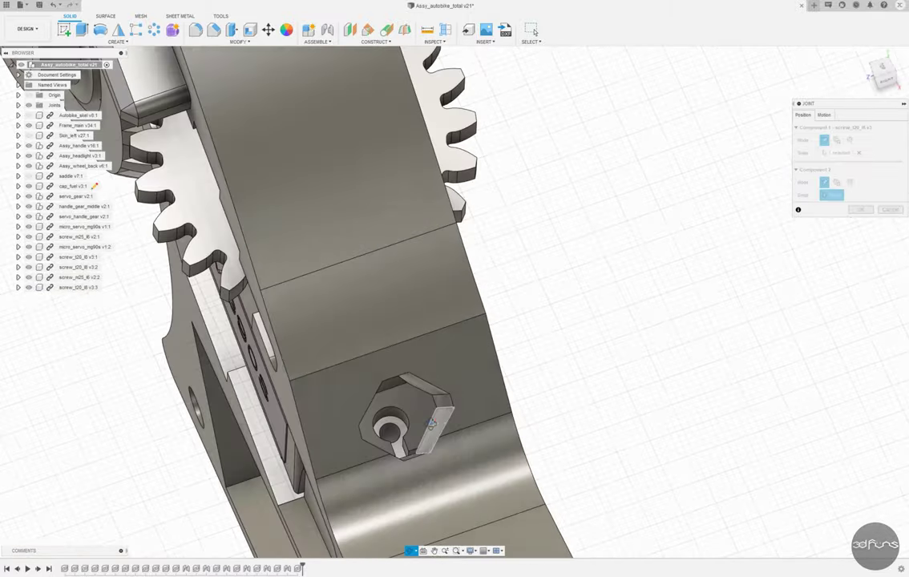
pyautogui.click(393, 417)
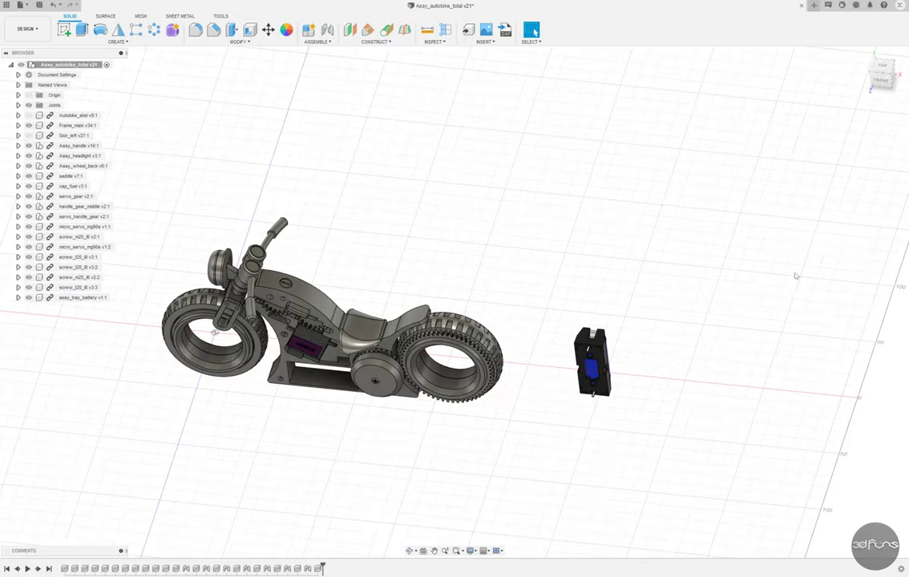
# Joint the battery tray into the frame's lower slot with angle 0 deg and offset -0.25 mm
pyautogui.click(320, 60)
pyautogui.click(608, 274)
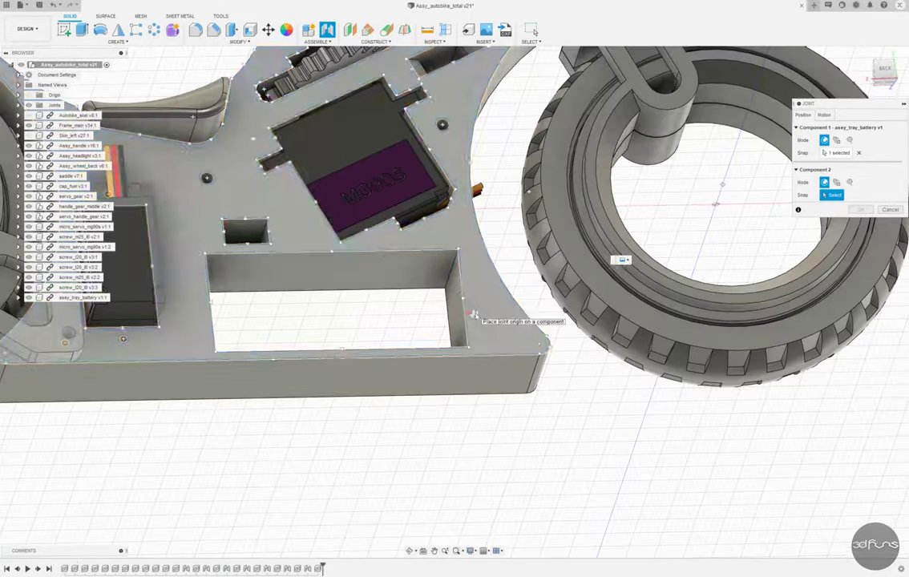
pyautogui.click(467, 337)
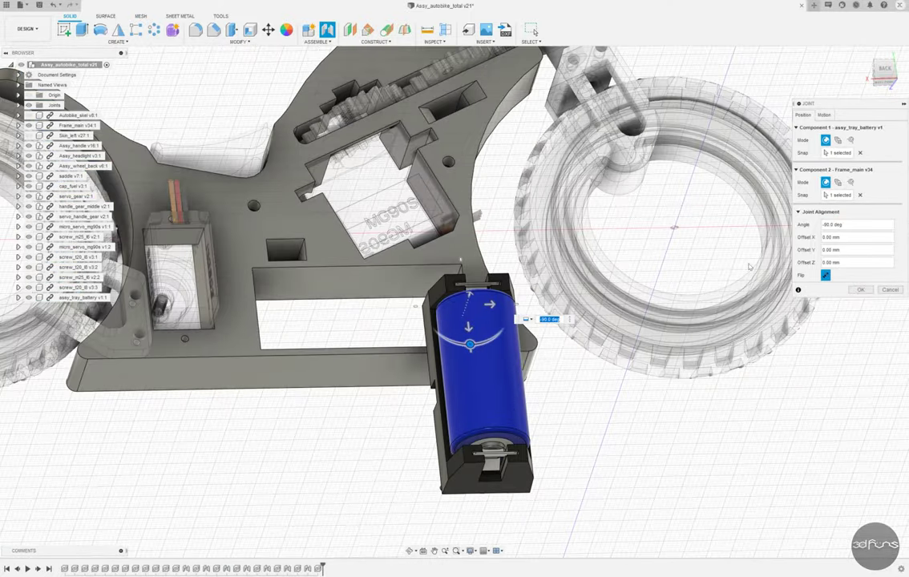
pyautogui.write('0')
pyautogui.press('Return')
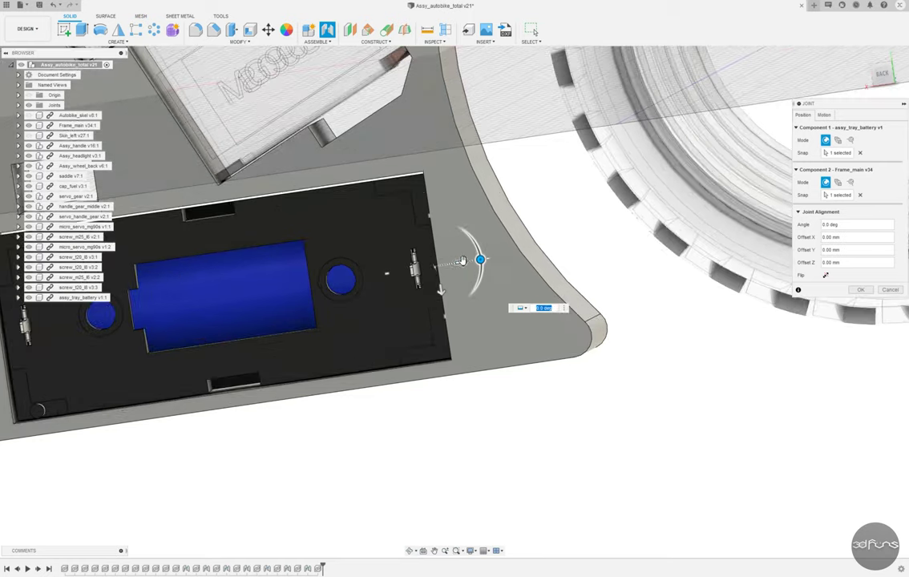
pyautogui.moveTo(462, 261); pyautogui.dragTo(451, 263)
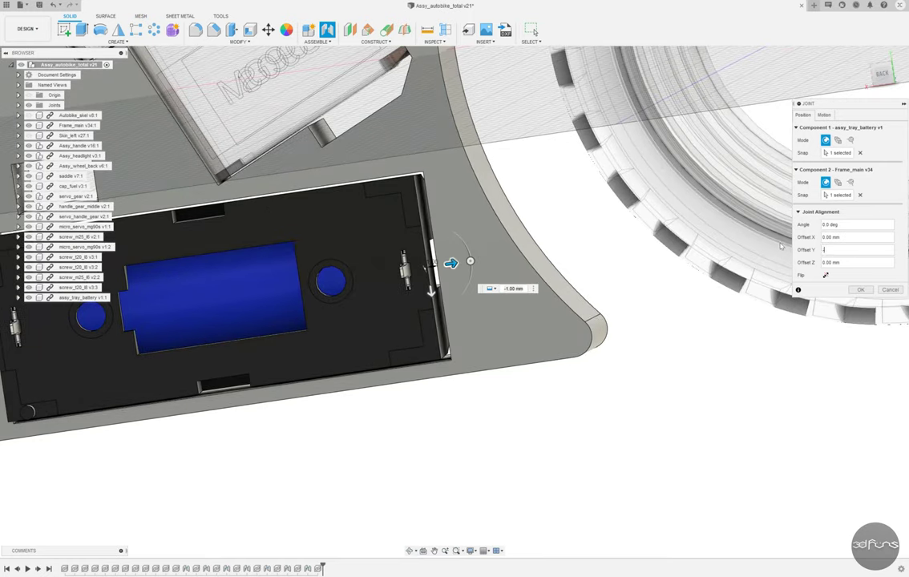
pyautogui.write('0.3')
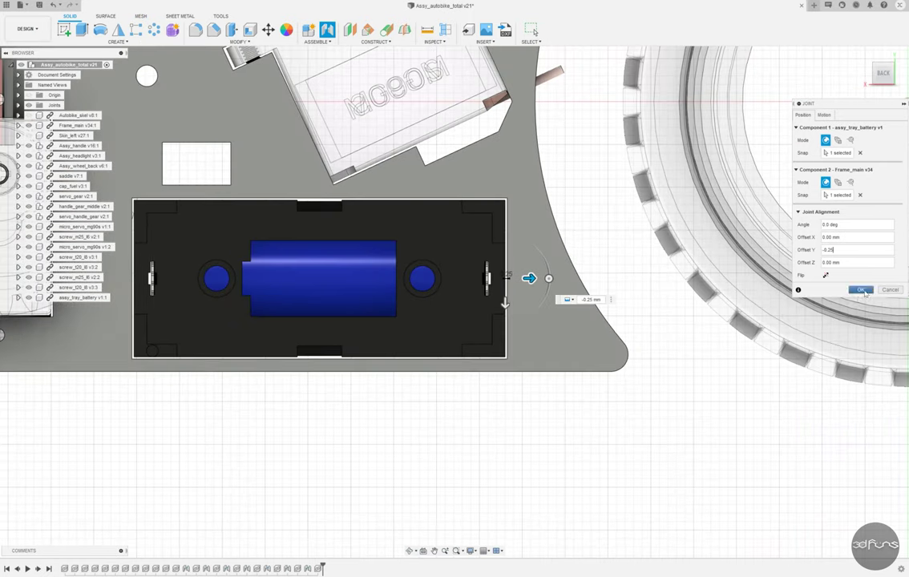
pyautogui.click(861, 290)
pyautogui.moveTo(517, 448)
pyautogui.keyDown('shift'); pyautogui.mouseDown(button='middle')
pyautogui.moveTo(396, 471)
pyautogui.moveTo(554, 390)
pyautogui.moveTo(563, 394)
pyautogui.mouseUp(button='middle'); pyautogui.keyUp('shift')
pyautogui.keyDown('shift'); pyautogui.moveTo(250, 340); pyautogui.dragTo(284, 317, button='middle'); pyautogui.keyUp('shift')
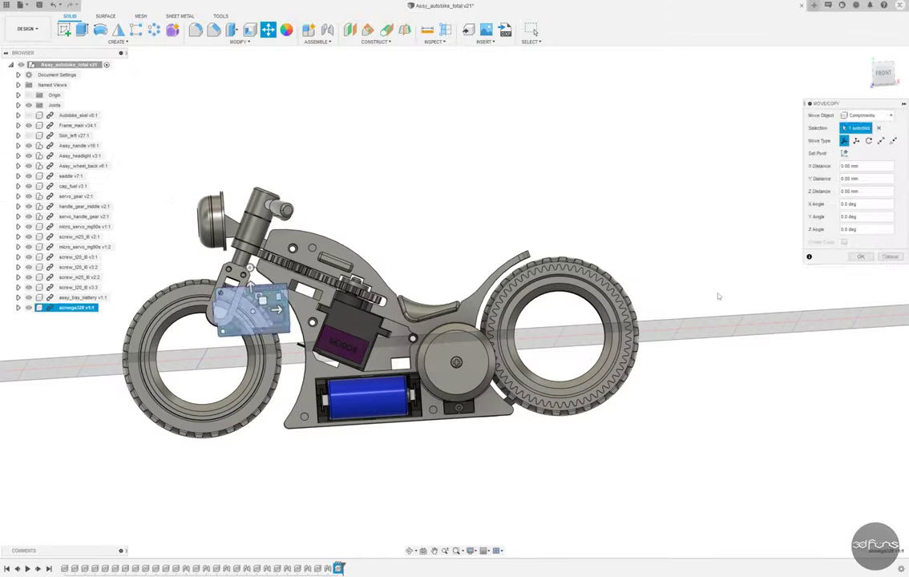
# Delete the atmega328 board and inspect the PCB area from above
pyautogui.press('Delete')
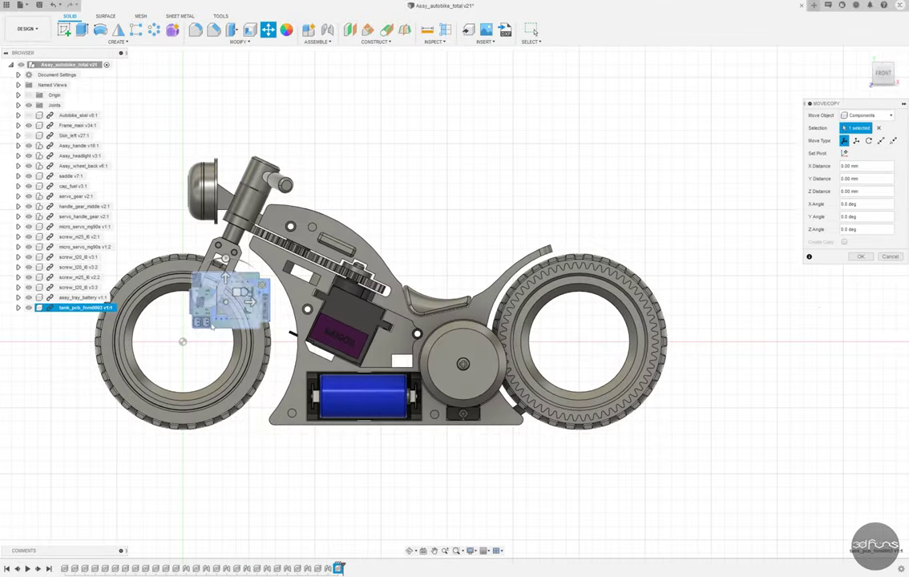
pyautogui.keyDown('shift'); pyautogui.moveTo(357, 303); pyautogui.dragTo(391, 441, button='middle'); pyautogui.keyUp('shift')
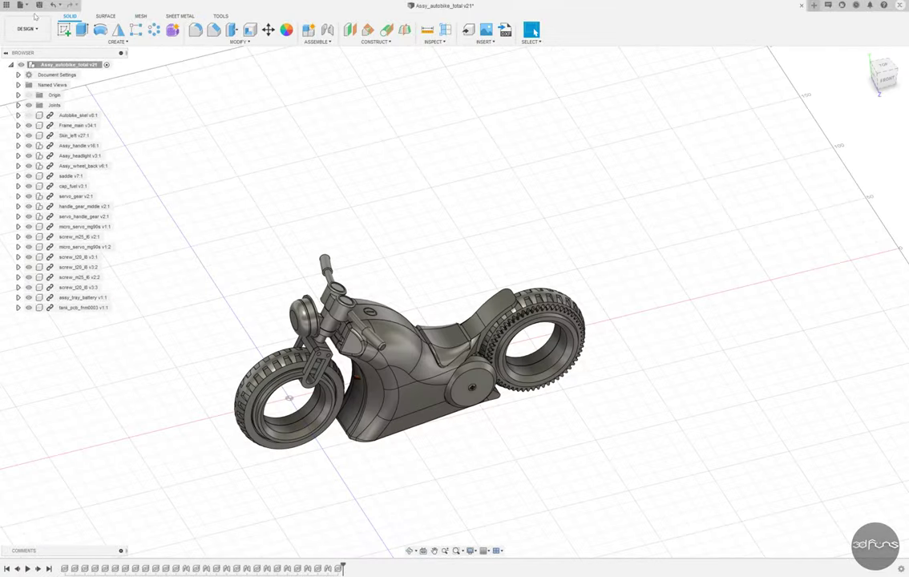
# Save the assembly as version 22 and open the Skin_left part in its own tab
pyautogui.click(372, 301)
pyautogui.keyDown('shift'); pyautogui.moveTo(477, 401); pyautogui.dragTo(495, 420, button='middle'); pyautogui.keyUp('shift')
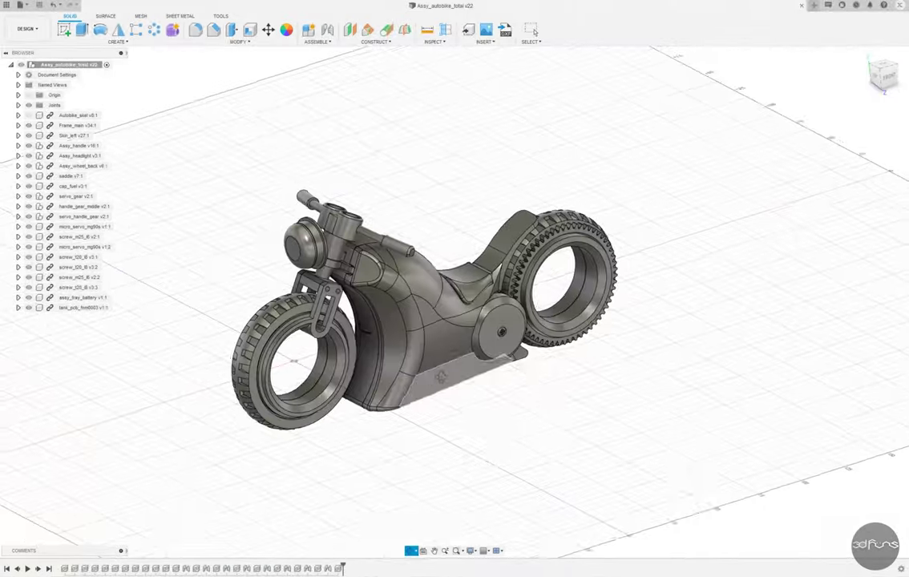
pyautogui.rightClick(73, 136)
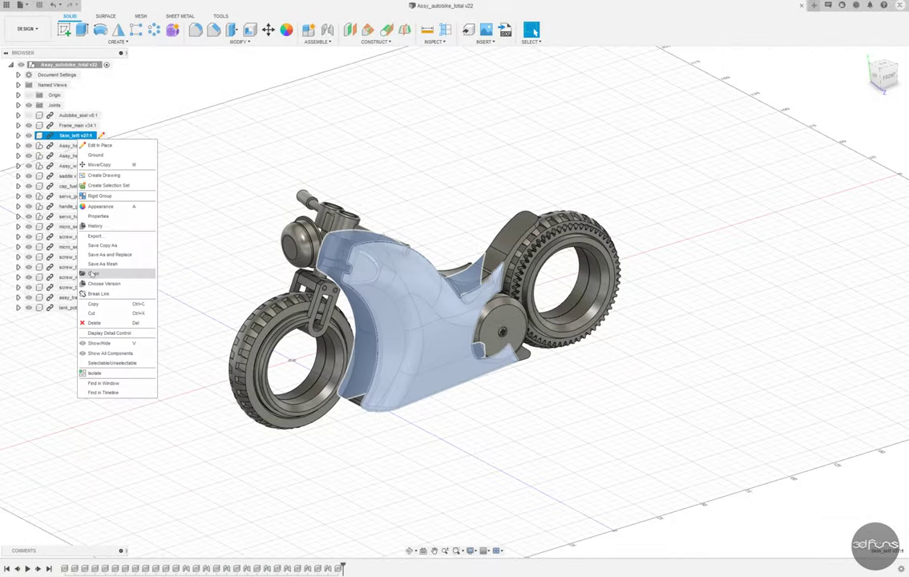
pyautogui.click(102, 270)
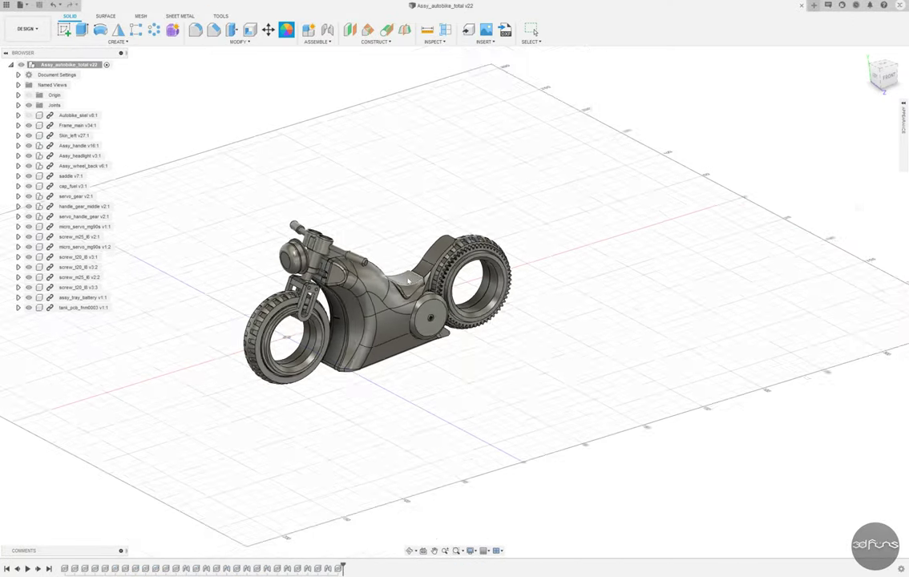
# Apply orange Polyimide plastic to the rear gear and the front saddle part
pyautogui.scroll(3, 409, 281)
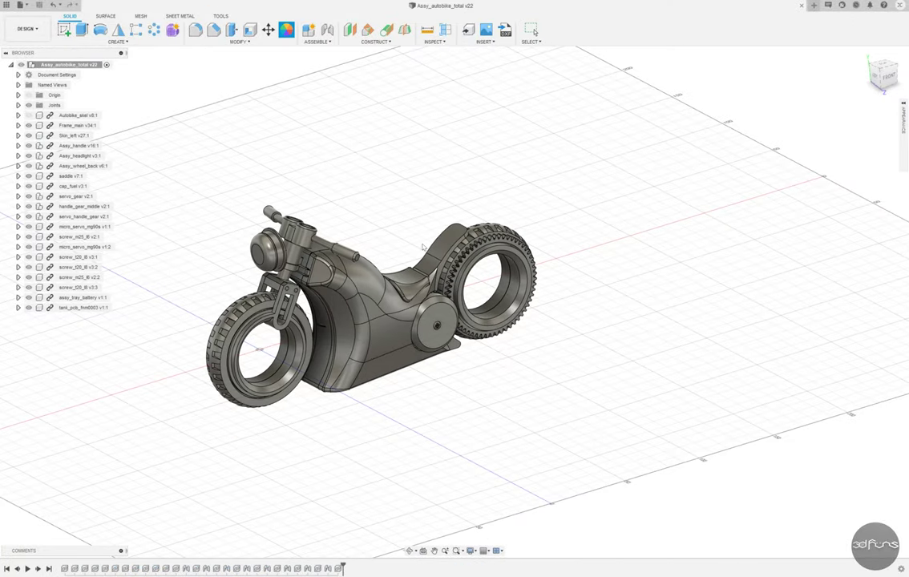
pyautogui.click(287, 32)
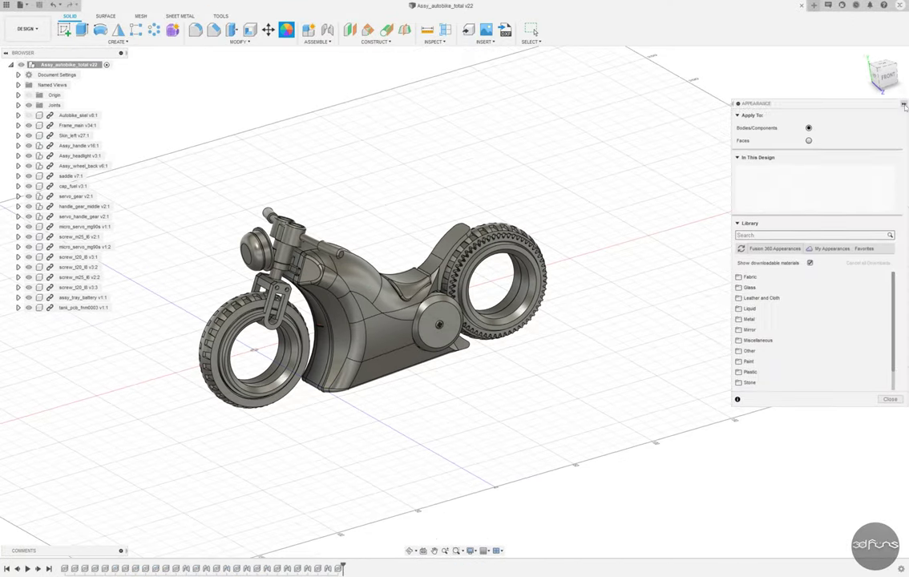
pyautogui.scroll(-1, 769, 320)
pyautogui.click(757, 343)
pyautogui.scroll(-5, 773, 352)
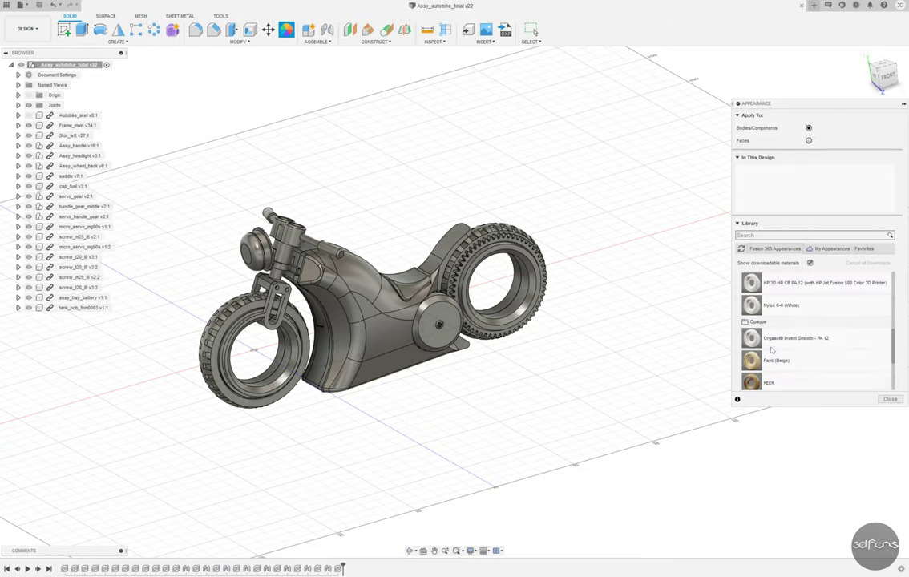
pyautogui.scroll(5, 771, 350)
pyautogui.scroll(-2, 767, 326)
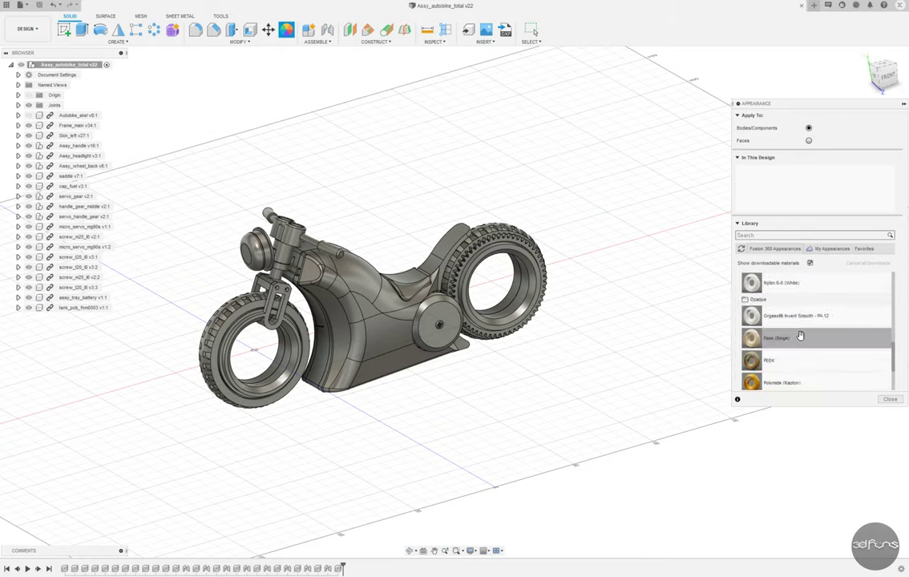
pyautogui.scroll(-3, 781, 332)
pyautogui.moveTo(636, 283); pyautogui.dragTo(531, 258)
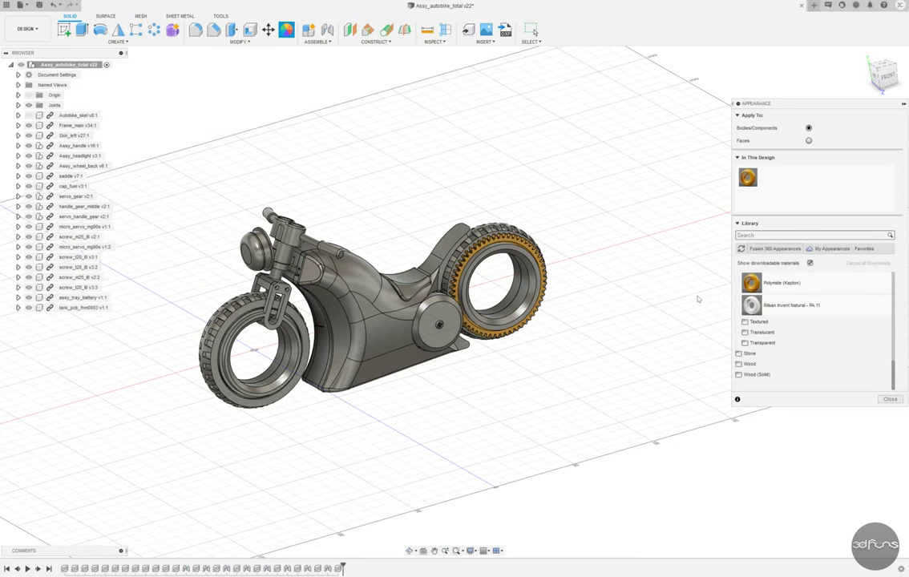
pyautogui.moveTo(751, 282); pyautogui.dragTo(260, 318)
pyautogui.moveTo(405, 292); pyautogui.dragTo(403, 293)
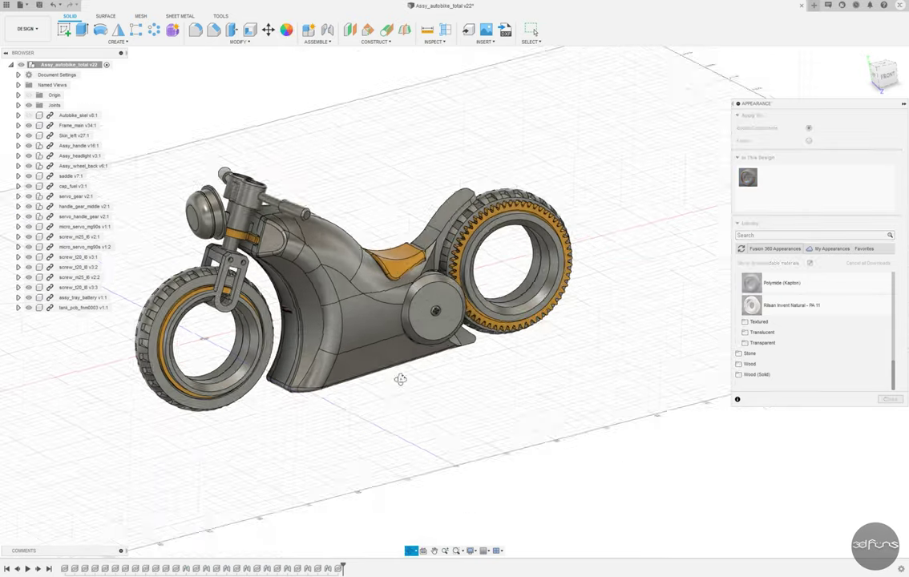
# Paint the bike's main body with Paint - Metallic (Black)
pyautogui.scroll(2, 799, 347)
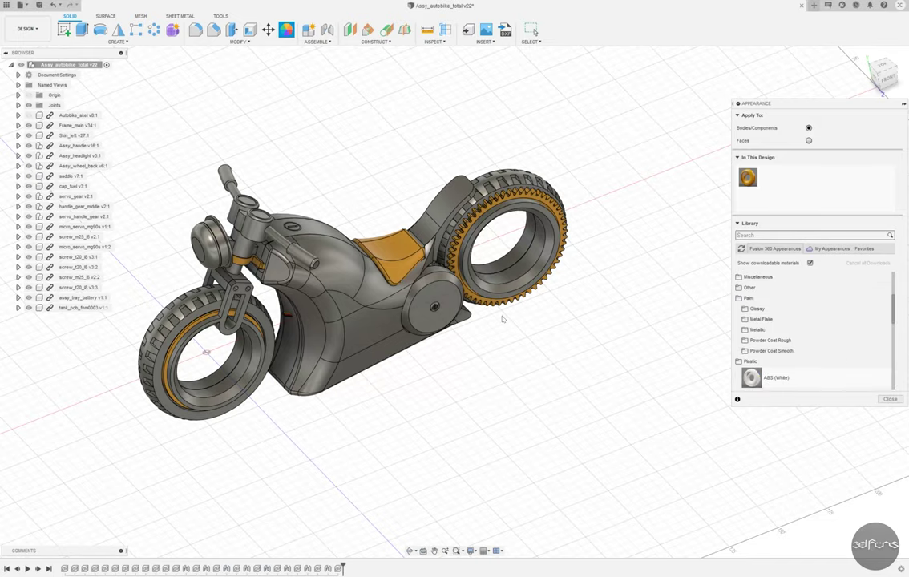
pyautogui.click(761, 330)
pyautogui.scroll(-2, 814, 341)
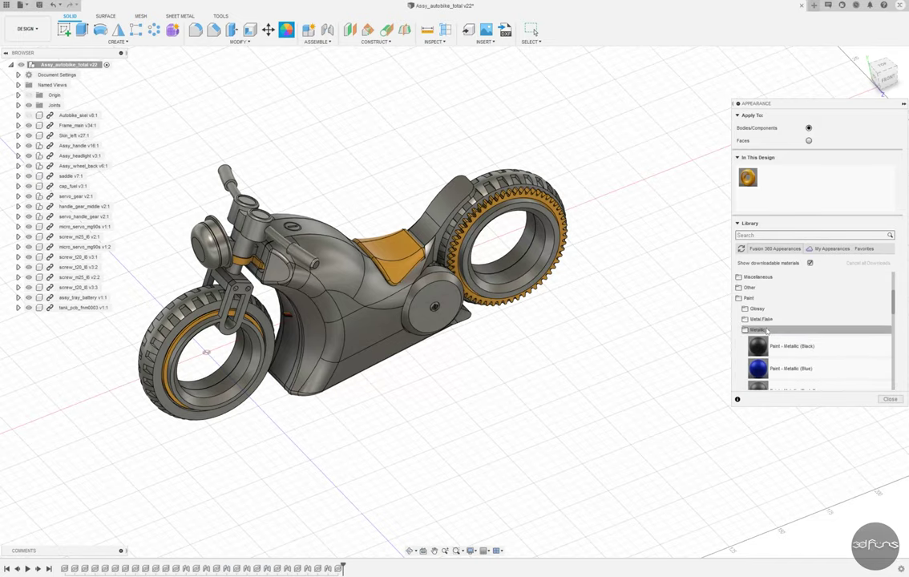
pyautogui.moveTo(758, 326); pyautogui.dragTo(321, 304)
pyautogui.moveTo(758, 369); pyautogui.dragTo(337, 264)
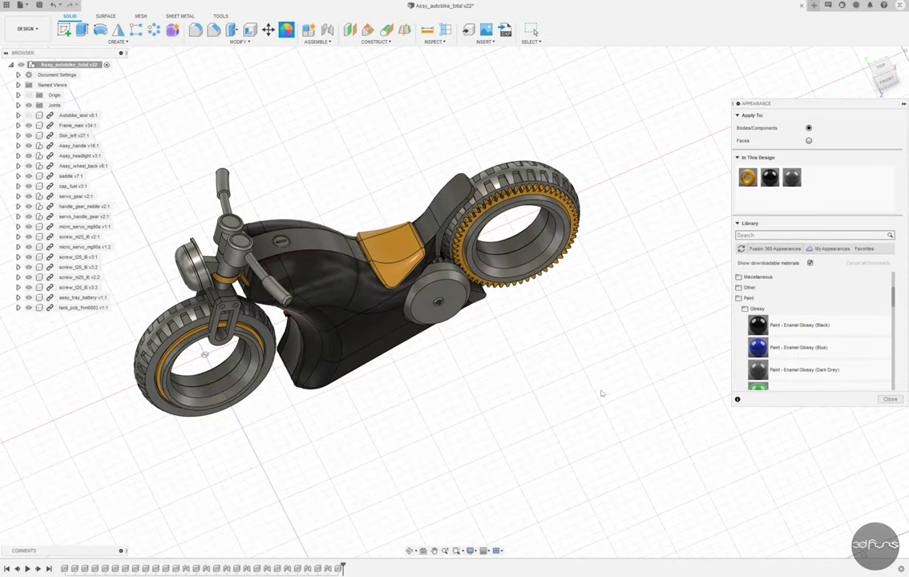
pyautogui.keyDown('shift'); pyautogui.moveTo(585, 384); pyautogui.dragTo(607, 384, button='middle'); pyautogui.keyUp('shift')
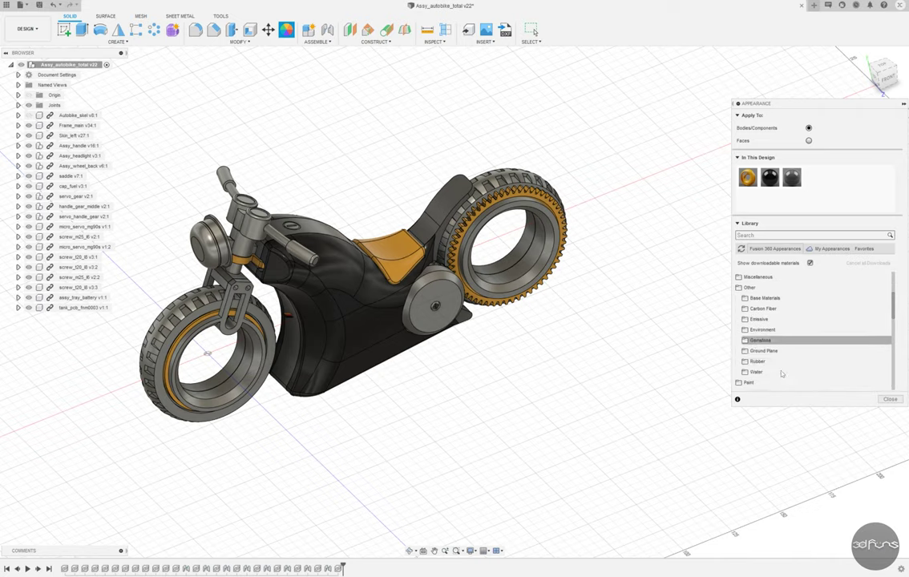
# Apply Rubber - Bumpy and Rubber - Weathered to the tyres
pyautogui.moveTo(778, 368); pyautogui.dragTo(184, 313)
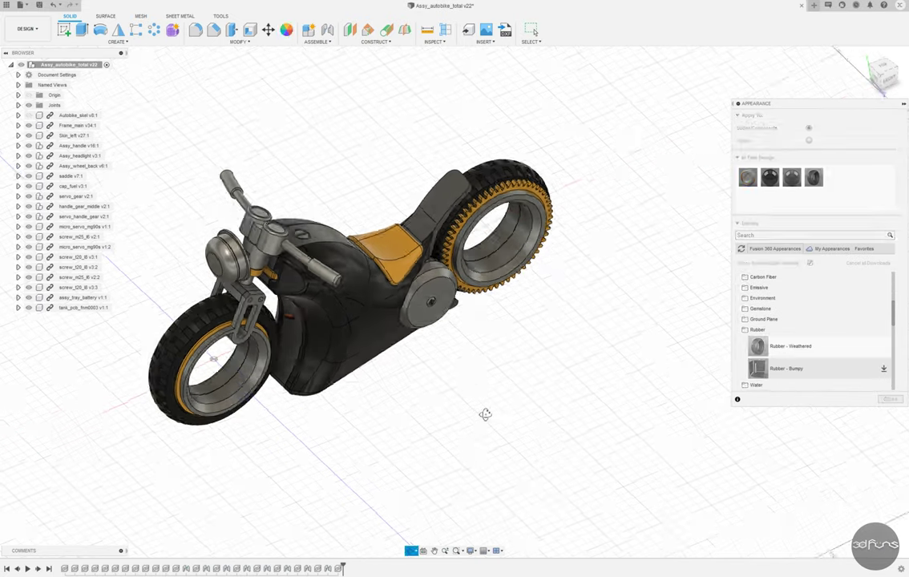
pyautogui.scroll(5, 565, 386)
pyautogui.scroll(-5, 565, 387)
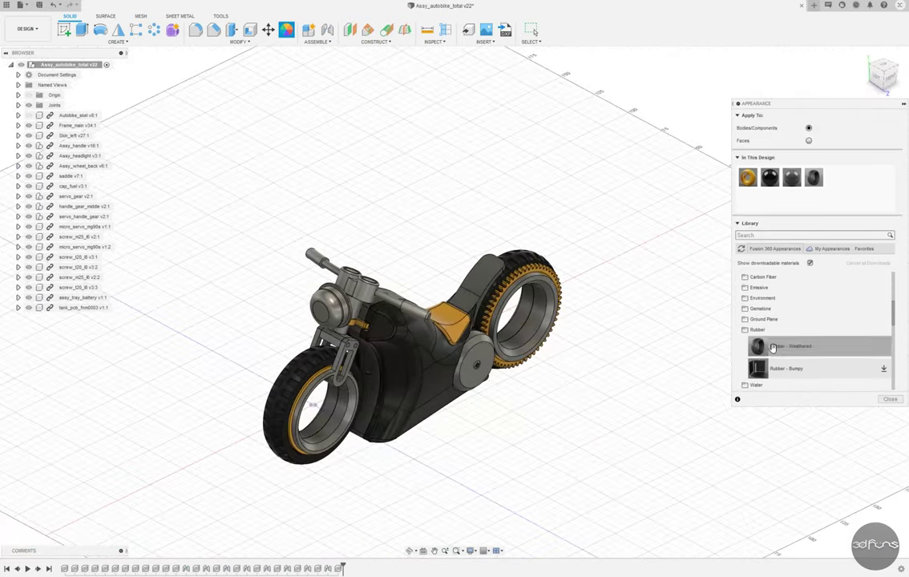
pyautogui.moveTo(775, 345); pyautogui.dragTo(313, 404)
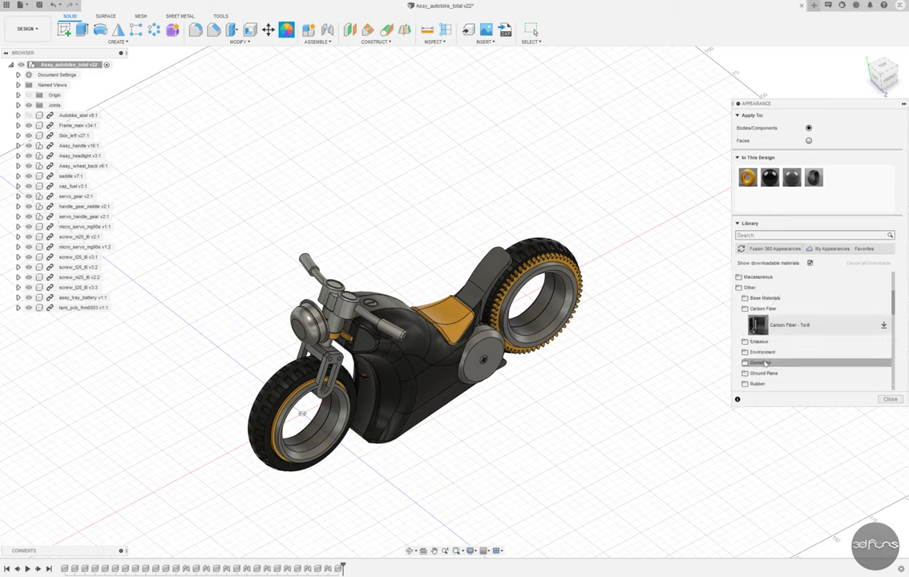
# Apply aluminium and anodized aluminium finishes to the servo gear cover and other parts
pyautogui.click(752, 299)
pyautogui.scroll(2, 803, 359)
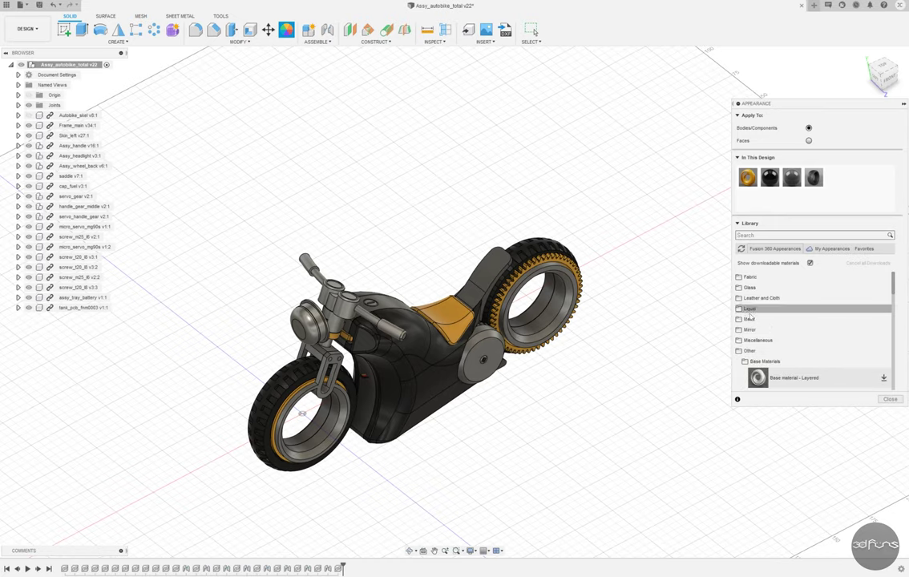
pyautogui.click(770, 350)
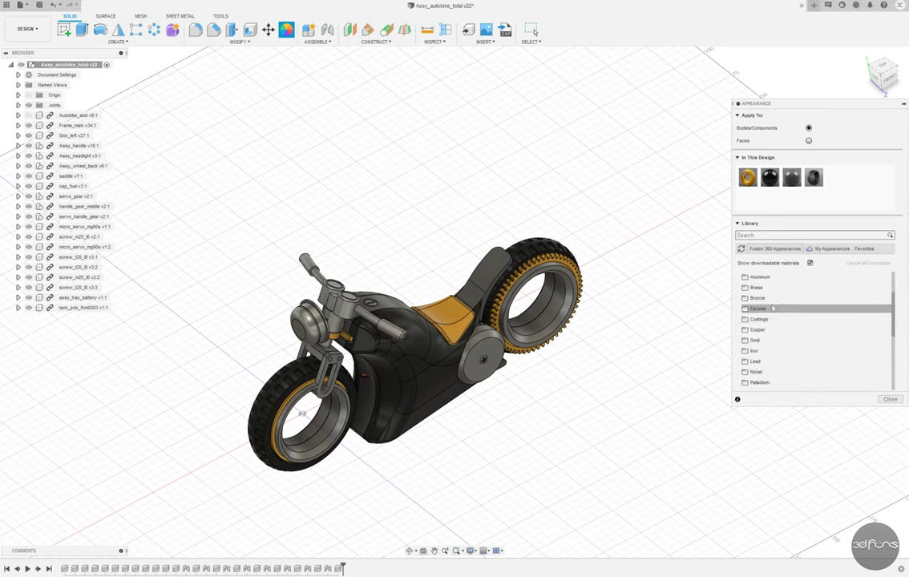
pyautogui.click(759, 277)
pyautogui.moveTo(479, 375); pyautogui.dragTo(479, 375)
pyautogui.scroll(3, 479, 375)
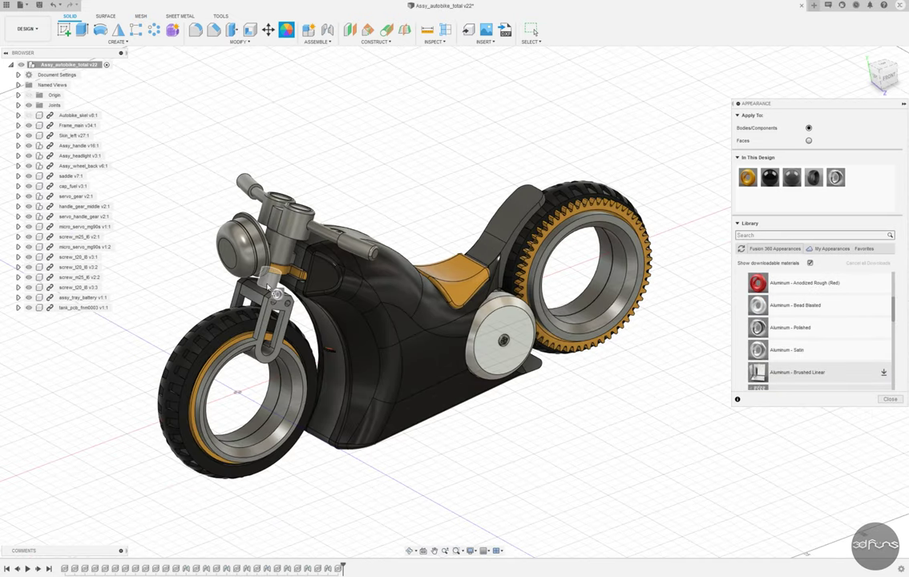
pyautogui.moveTo(270, 284); pyautogui.dragTo(713, 371)
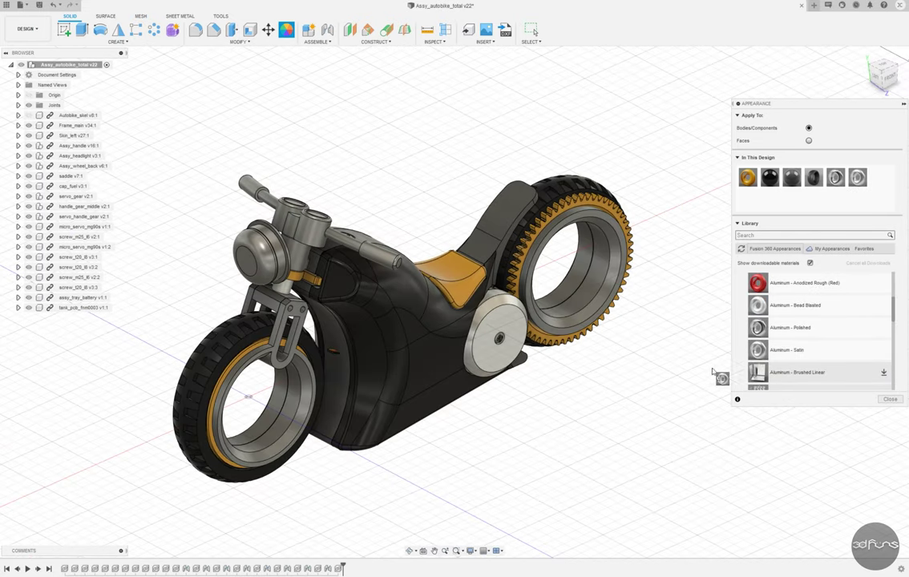
pyautogui.scroll(5, 818, 337)
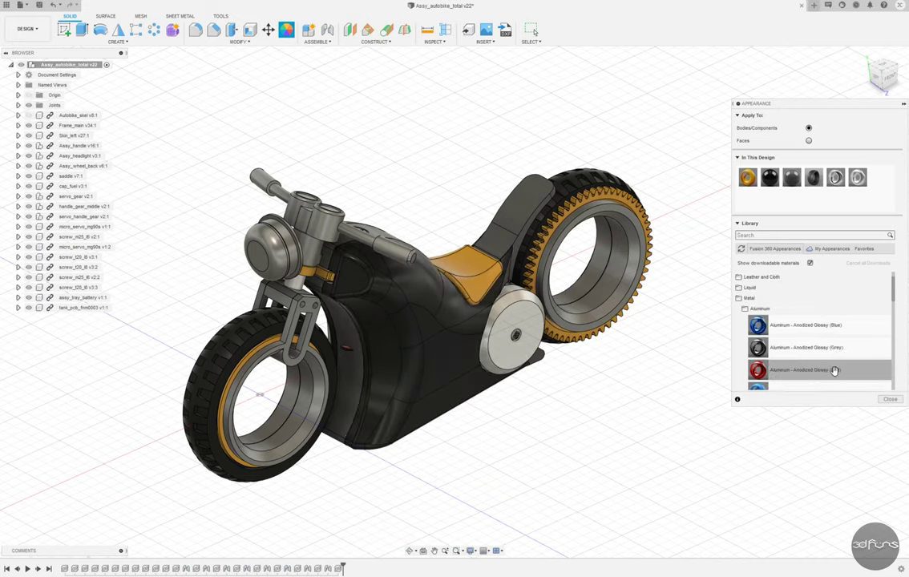
pyautogui.moveTo(835, 370); pyautogui.dragTo(365, 454)
pyautogui.click(757, 309)
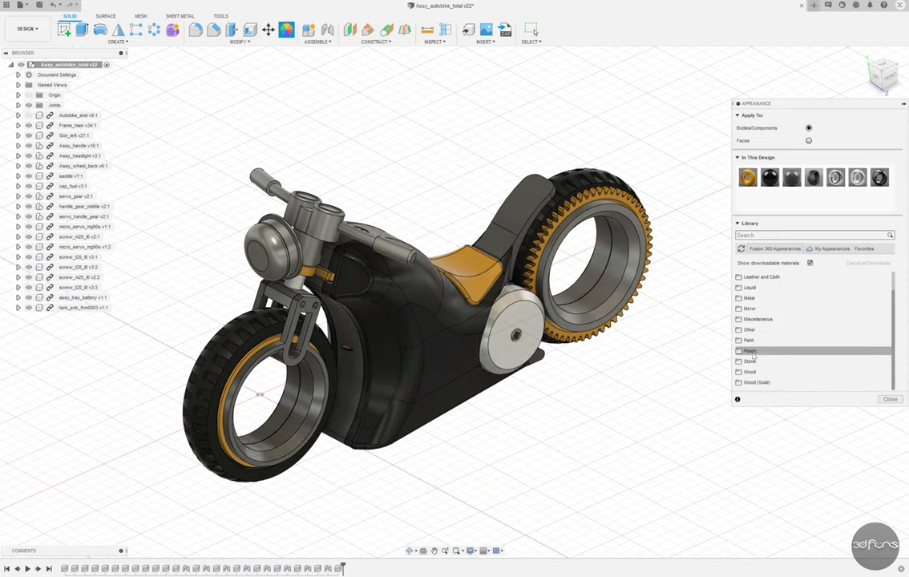
# Give the front wheel metallic paint and the headlight white ABS plastic
pyautogui.scroll(-3, 793, 348)
pyautogui.moveTo(793, 349); pyautogui.dragTo(265, 384)
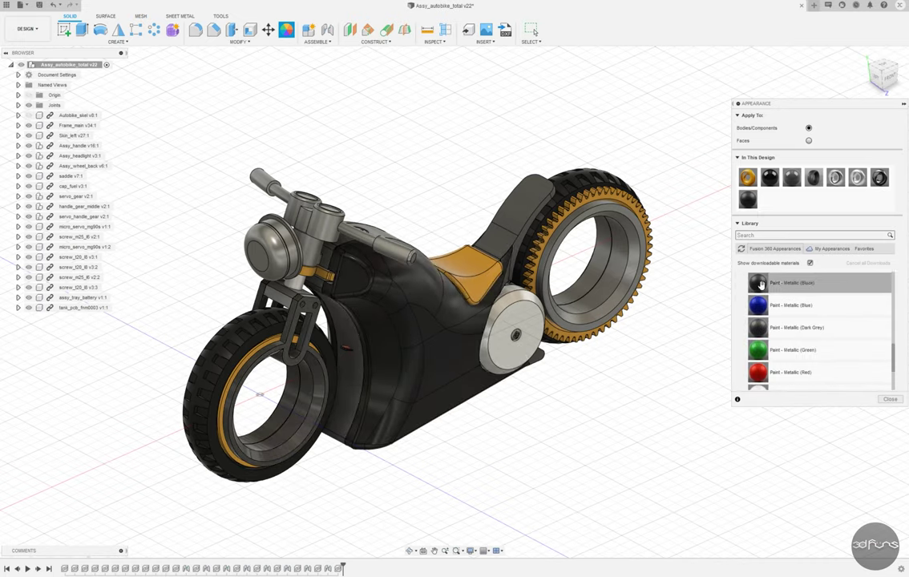
pyautogui.moveTo(272, 393)
pyautogui.keyDown('shift'); pyautogui.mouseDown(button='middle')
pyautogui.moveTo(486, 424)
pyautogui.moveTo(521, 417)
pyautogui.mouseUp(button='middle'); pyautogui.keyUp('shift')
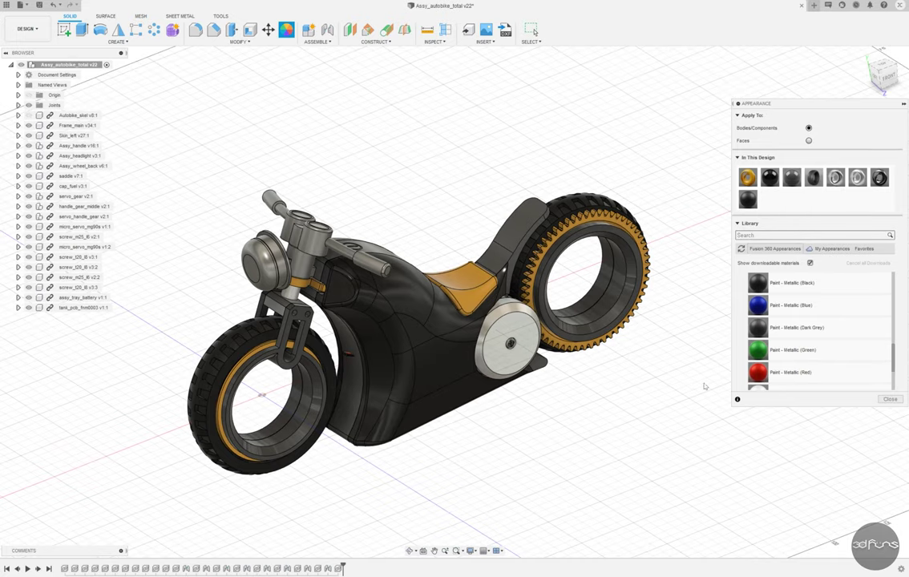
pyautogui.scroll(1, 786, 358)
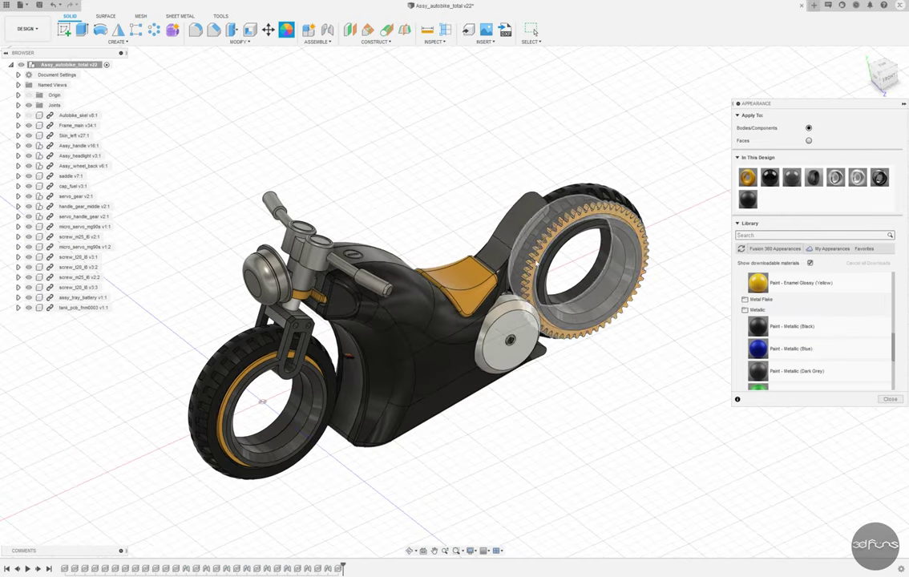
pyautogui.moveTo(561, 401)
pyautogui.keyDown('shift'); pyautogui.mouseDown(button='middle')
pyautogui.moveTo(497, 377)
pyautogui.moveTo(609, 377)
pyautogui.mouseUp(button='middle'); pyautogui.keyUp('shift')
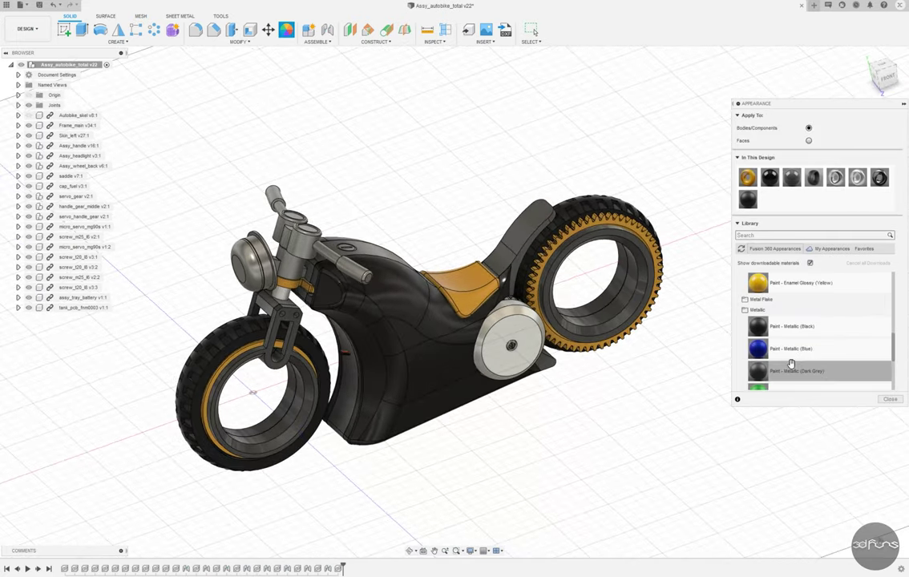
pyautogui.scroll(-3, 787, 361)
pyautogui.scroll(2, 787, 342)
pyautogui.scroll(1, 787, 341)
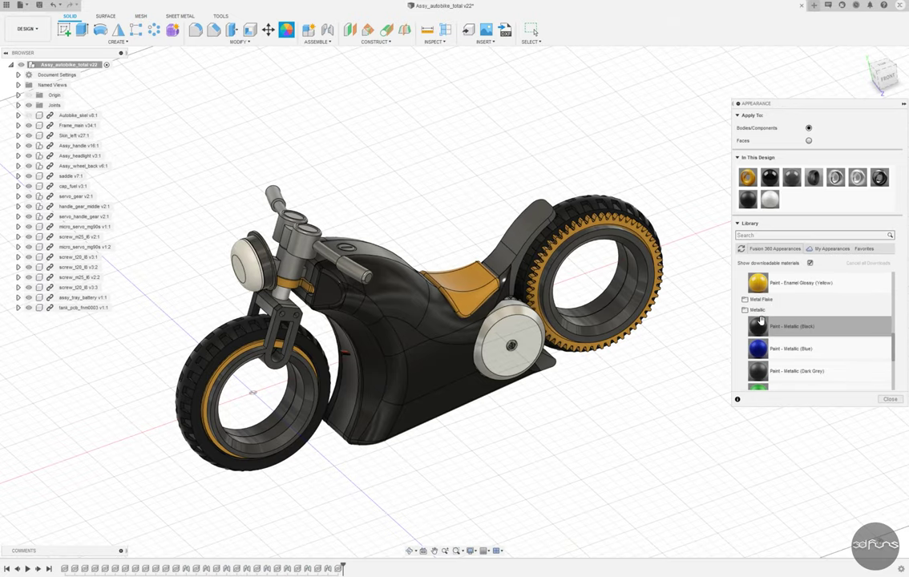
pyautogui.moveTo(586, 417)
pyautogui.keyDown('shift'); pyautogui.mouseDown(button='middle')
pyautogui.moveTo(621, 434)
pyautogui.moveTo(681, 425)
pyautogui.mouseUp(button='middle'); pyautogui.keyUp('shift')
pyautogui.scroll(3, 621, 434)
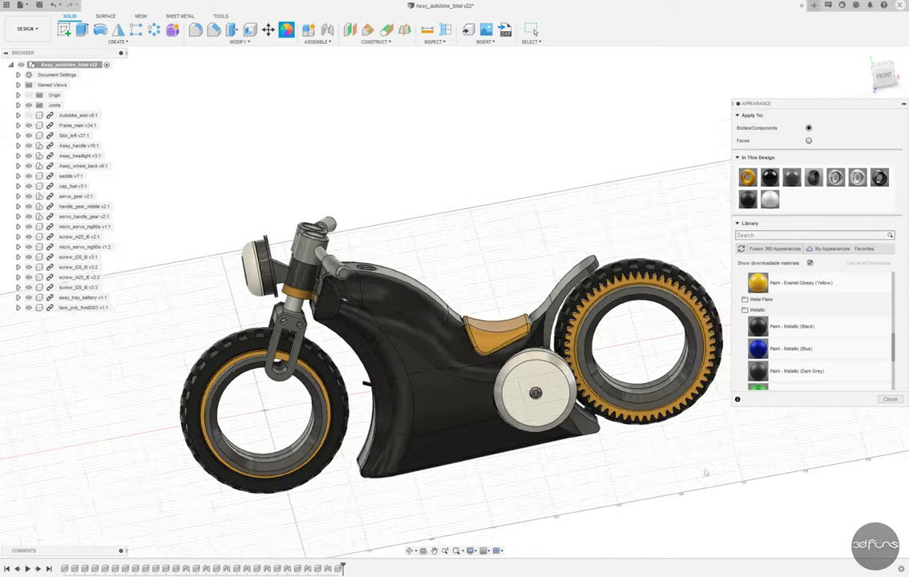
pyautogui.scroll(2, 786, 355)
pyautogui.moveTo(786, 355); pyautogui.dragTo(548, 304)
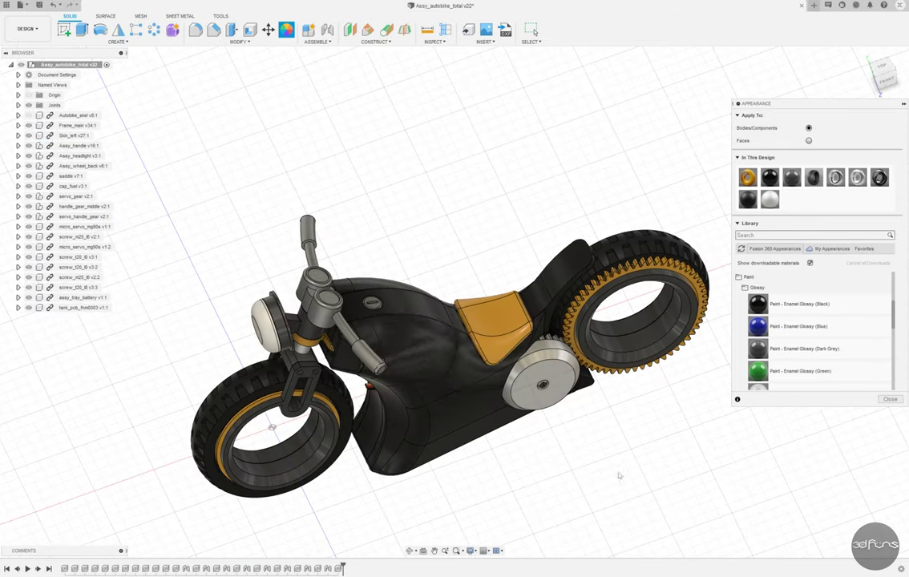
pyautogui.scroll(2, 753, 353)
pyautogui.scroll(-5, 776, 356)
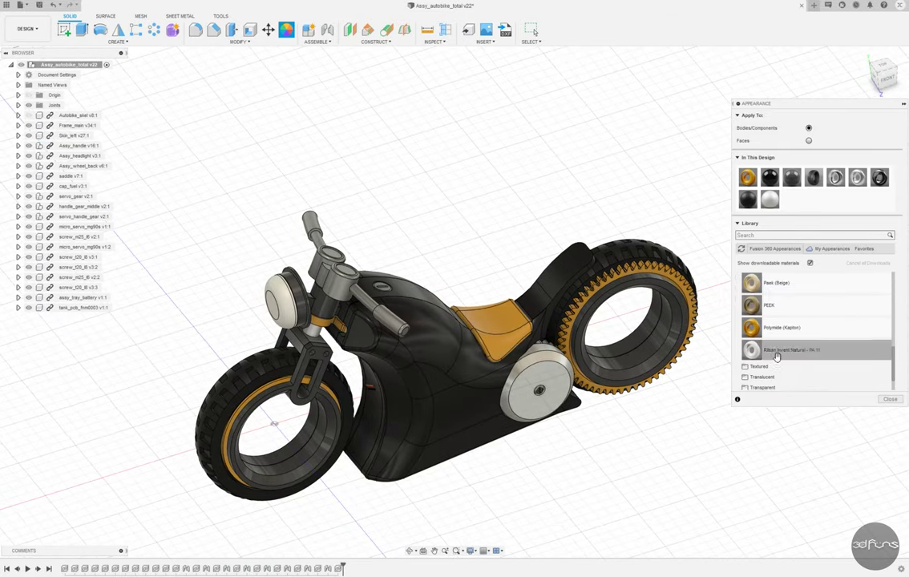
# Apply Plastic - Textured to the remaining parts, then close the appearance panel
pyautogui.click(745, 322)
pyautogui.scroll(-3, 751, 337)
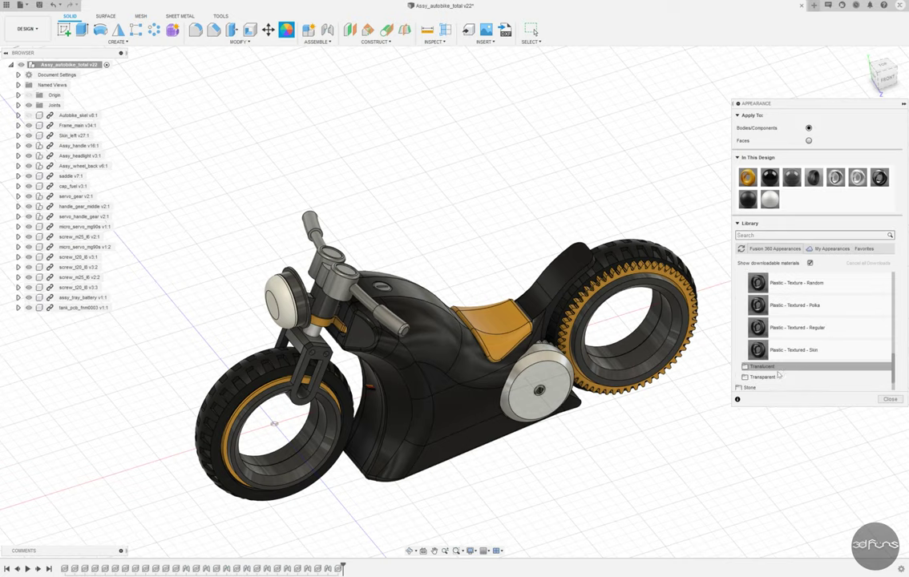
pyautogui.moveTo(757, 282); pyautogui.dragTo(481, 353)
pyautogui.moveTo(481, 353)
pyautogui.keyDown('shift'); pyautogui.mouseDown(button='middle')
pyautogui.moveTo(623, 440)
pyautogui.moveTo(607, 432)
pyautogui.moveTo(722, 332)
pyautogui.moveTo(550, 532)
pyautogui.mouseUp(button='middle'); pyautogui.keyUp('shift')
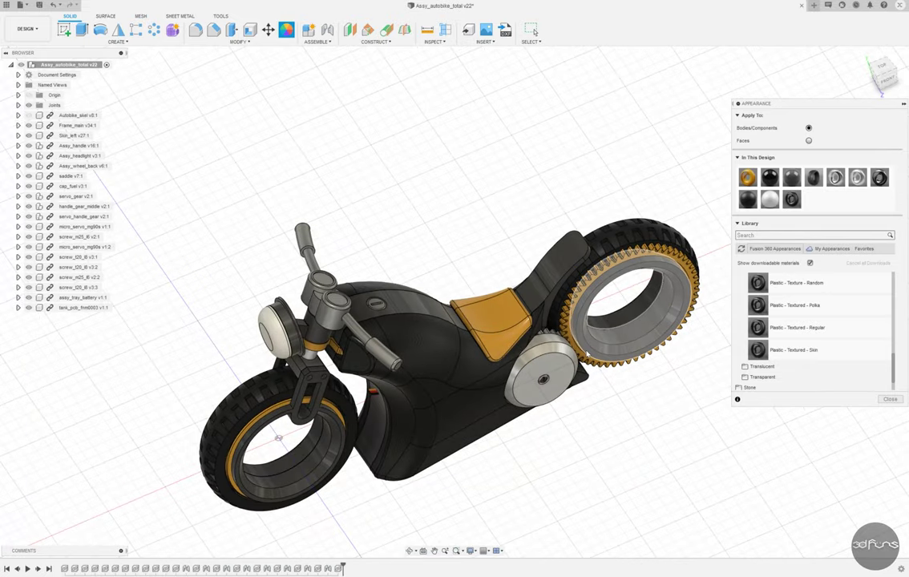
pyautogui.moveTo(585, 354)
pyautogui.keyDown('shift'); pyautogui.mouseDown(button='middle')
pyautogui.moveTo(554, 446)
pyautogui.moveTo(577, 433)
pyautogui.mouseUp(button='middle'); pyautogui.keyUp('shift')
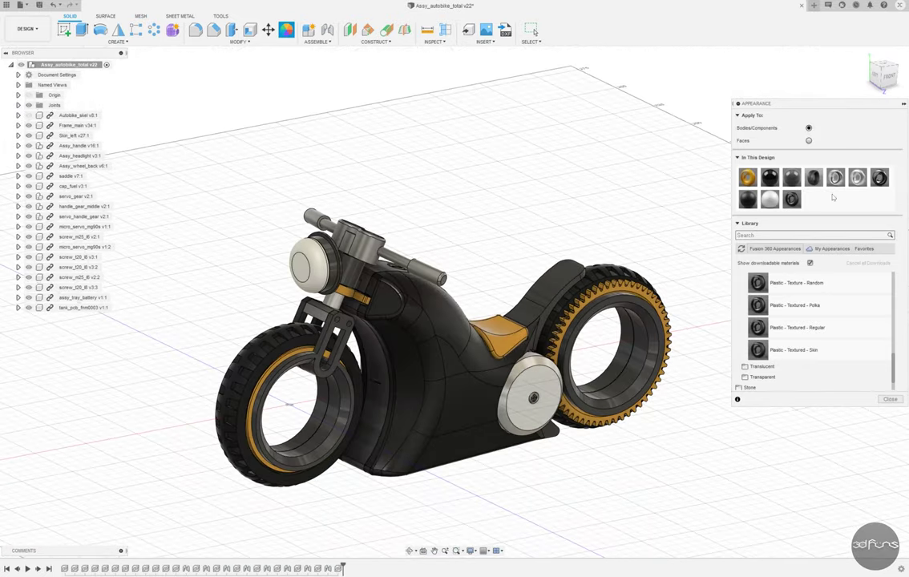
pyautogui.scroll(5, 813, 320)
pyautogui.moveTo(750, 314); pyautogui.dragTo(341, 332)
pyautogui.scroll(3, 366, 321)
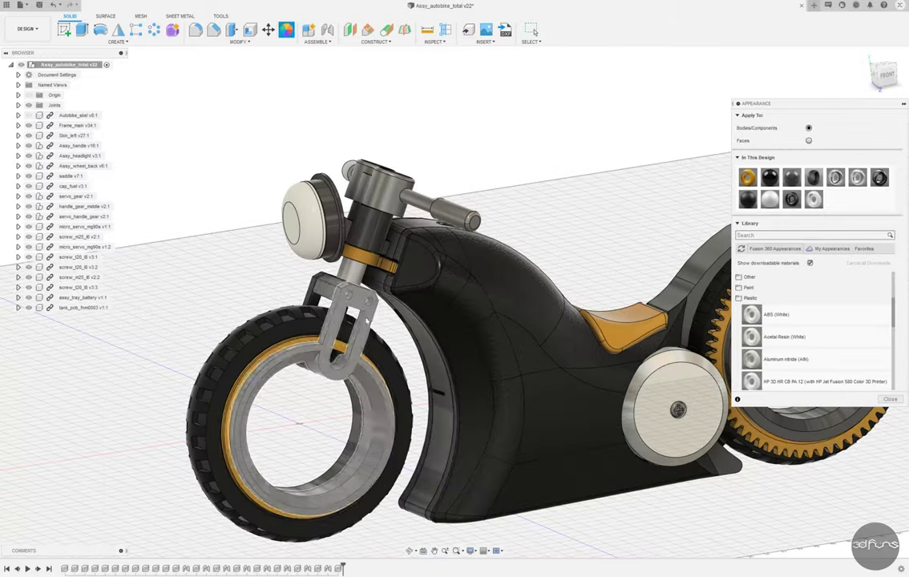
pyautogui.scroll(-3, 366, 321)
pyautogui.moveTo(589, 375)
pyautogui.keyDown('shift'); pyautogui.mouseDown(button='middle')
pyautogui.moveTo(602, 475)
pyautogui.moveTo(369, 404)
pyautogui.moveTo(372, 281)
pyautogui.mouseUp(button='middle'); pyautogui.keyUp('shift')
pyautogui.press('Escape')
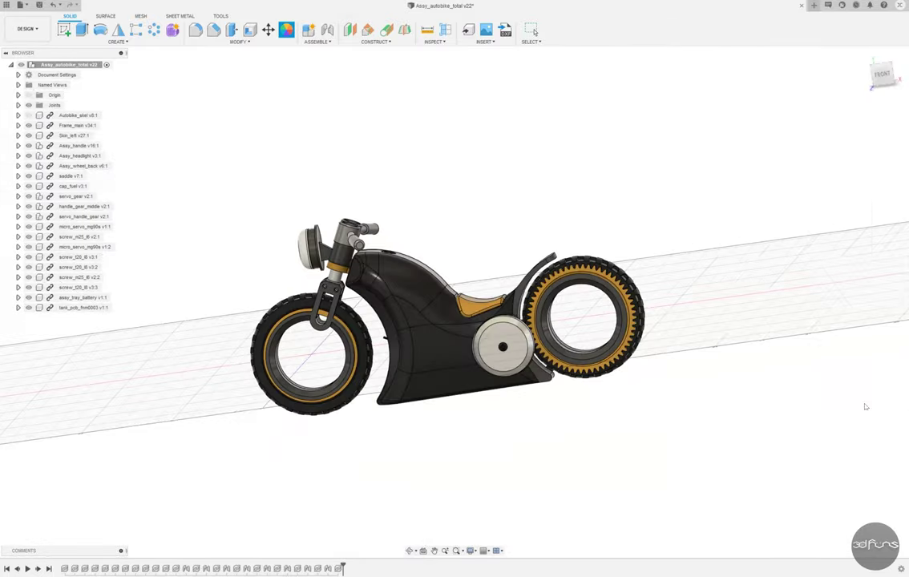
pyautogui.press('a')
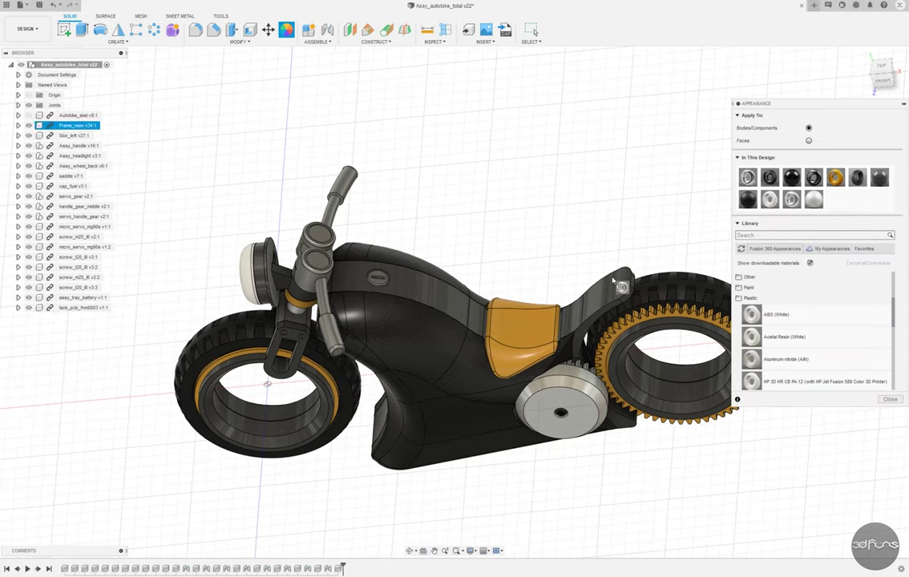
pyautogui.scroll(-3, 602, 494)
pyautogui.moveTo(603, 494)
pyautogui.keyDown('shift'); pyautogui.mouseDown(button='middle')
pyautogui.moveTo(584, 426)
pyautogui.moveTo(843, 420)
pyautogui.mouseUp(button='middle'); pyautogui.keyUp('shift')
pyautogui.press('Escape')
# Open the handle part on its own and give it black textured plastic
pyautogui.click(19, 146)
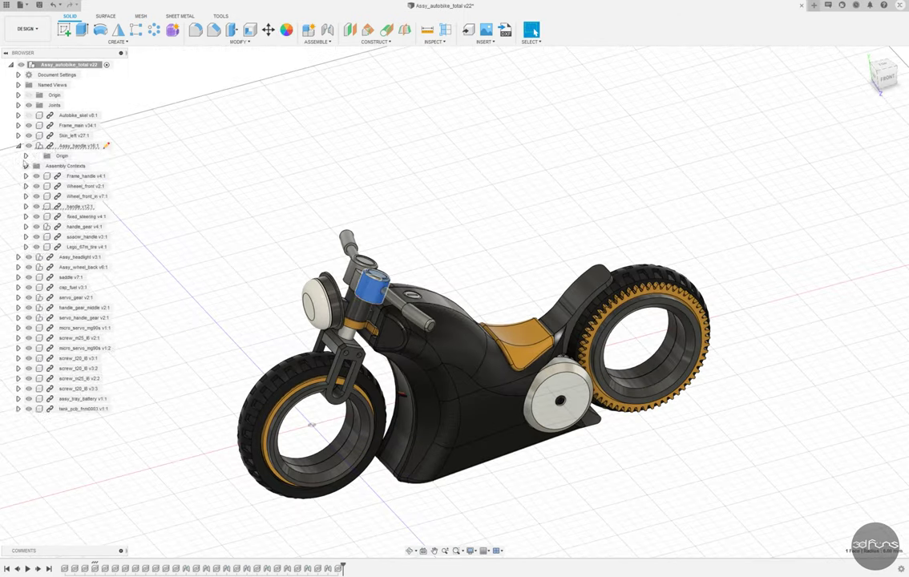
pyautogui.rightClick(60, 206)
pyautogui.click(96, 261)
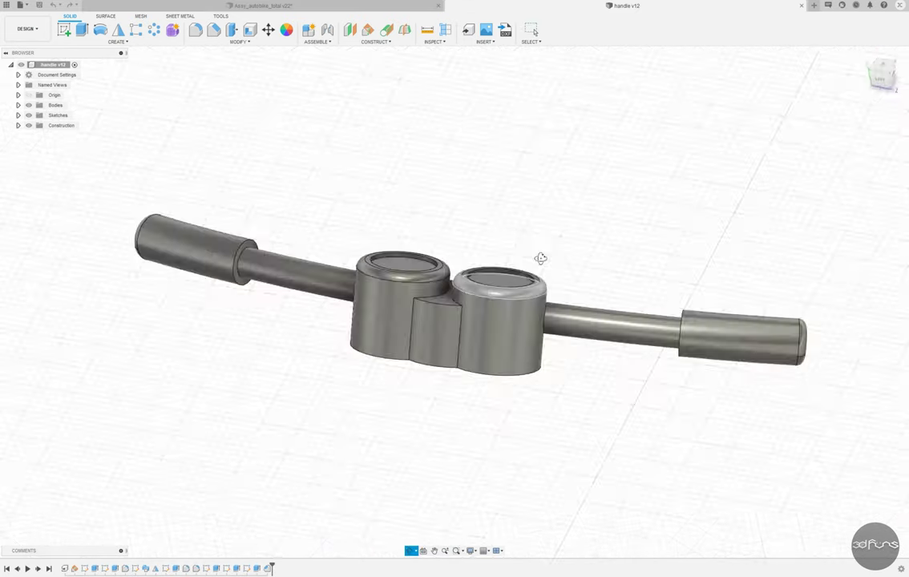
pyautogui.keyDown('shift'); pyautogui.moveTo(540, 258); pyautogui.dragTo(561, 272, button='middle'); pyautogui.keyUp('shift')
pyautogui.press('a')
pyautogui.scroll(-5, 809, 325)
pyautogui.scroll(-5, 809, 324)
pyautogui.moveTo(757, 282); pyautogui.dragTo(518, 351)
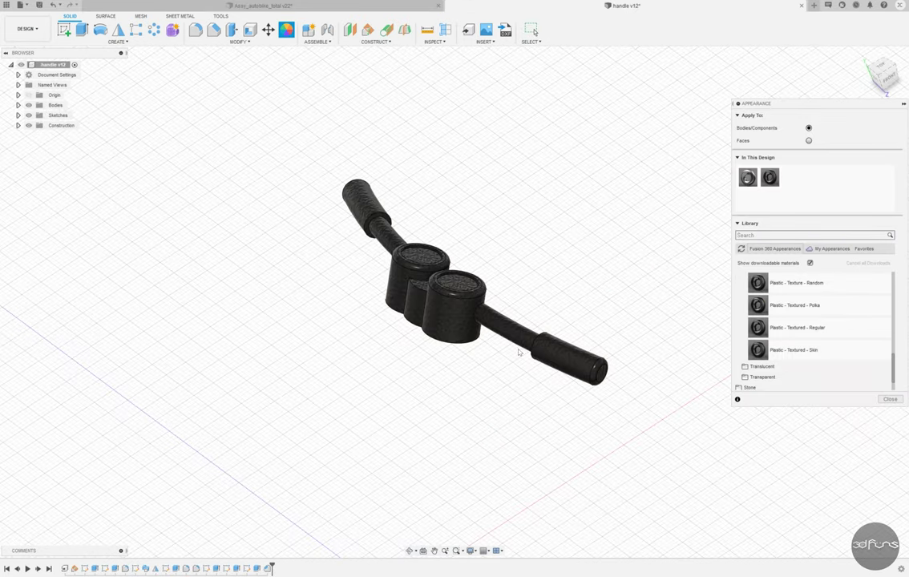
pyautogui.moveTo(588, 366); pyautogui.dragTo(588, 366)
pyautogui.keyDown('shift'); pyautogui.moveTo(674, 336); pyautogui.dragTo(718, 345, button='middle'); pyautogui.keyUp('shift')
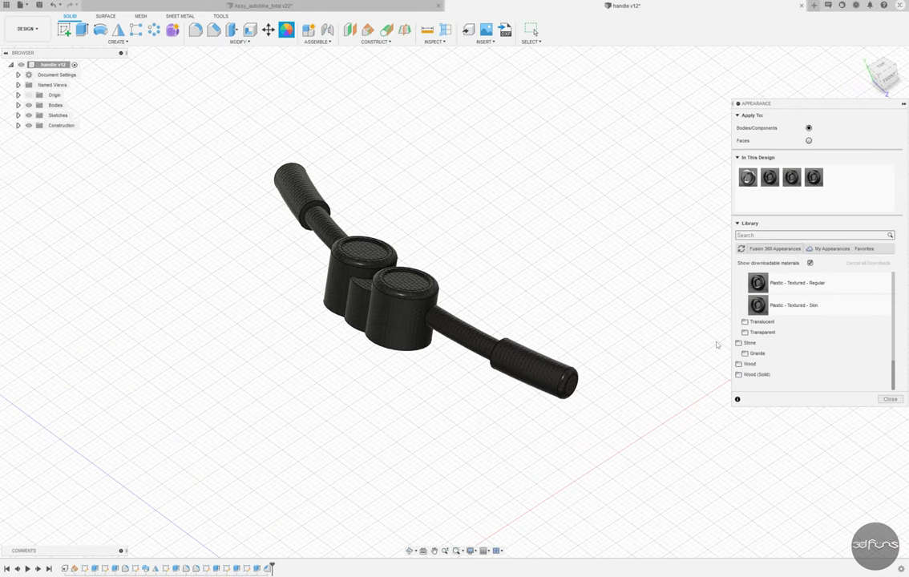
# Try an aluminium finish on the handle, then undo it
pyautogui.scroll(5, 776, 355)
pyautogui.click(760, 293)
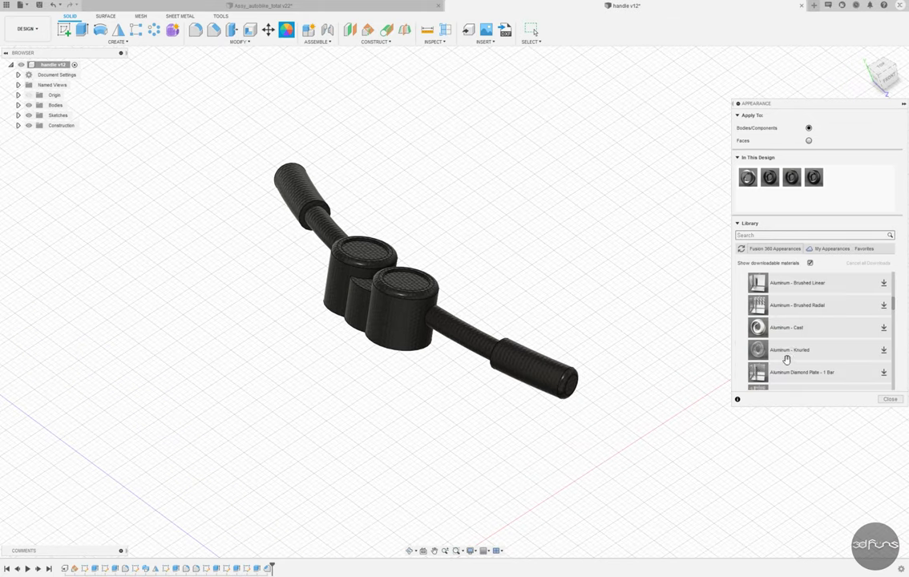
pyautogui.scroll(-2, 790, 373)
pyautogui.moveTo(801, 356); pyautogui.dragTo(471, 348)
pyautogui.hotkey('ctrl', 'z')
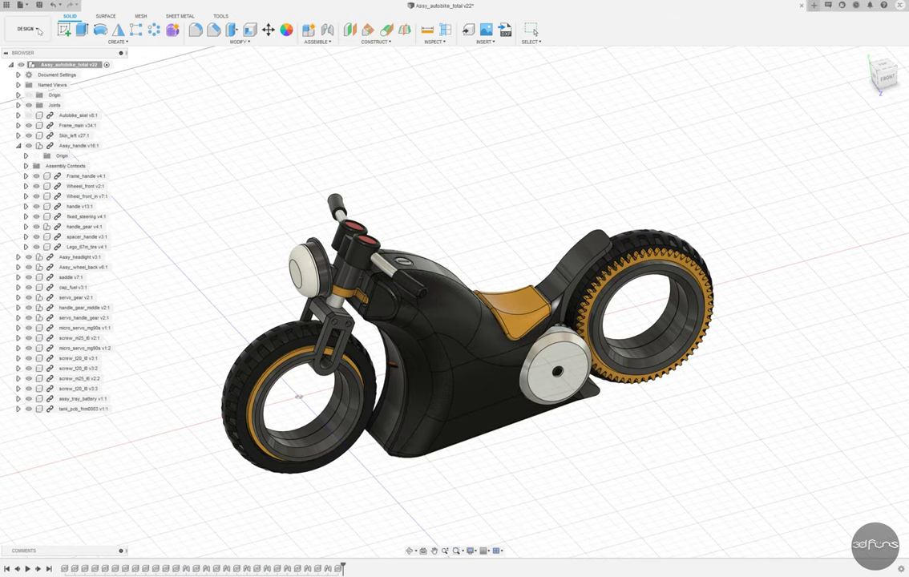
# In the Render workspace, give the scene a white background, no ground plane, and 70 mm focal length
pyautogui.click(38, 30)
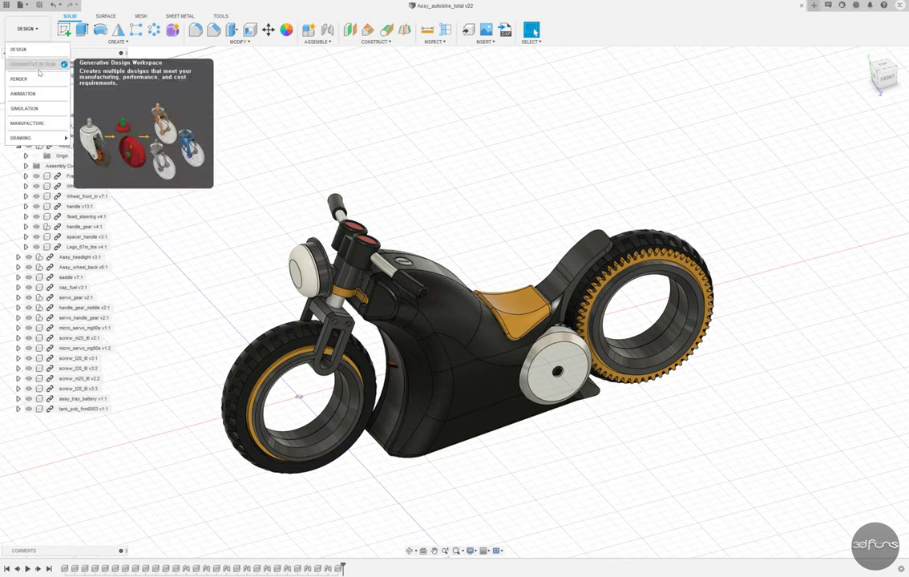
pyautogui.click(36, 93)
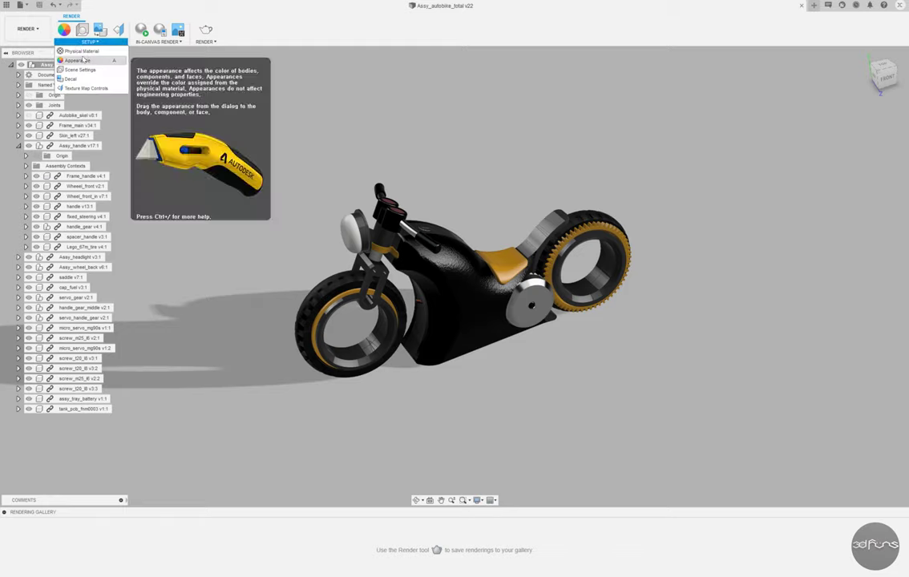
pyautogui.click(82, 30)
pyautogui.click(721, 182)
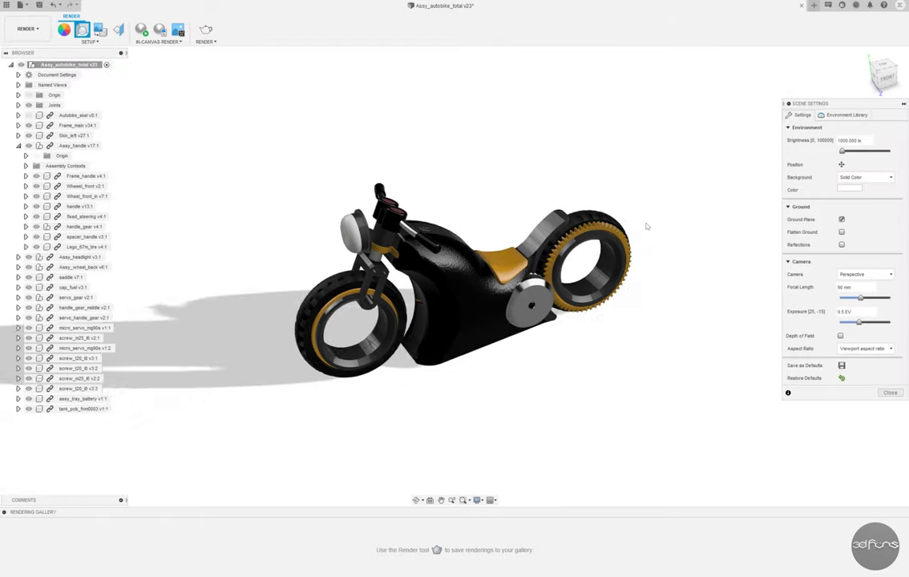
pyautogui.moveTo(641, 232)
pyautogui.keyDown('shift'); pyautogui.mouseDown(button='middle')
pyautogui.moveTo(582, 349)
pyautogui.moveTo(571, 325)
pyautogui.mouseUp(button='middle'); pyautogui.keyUp('shift')
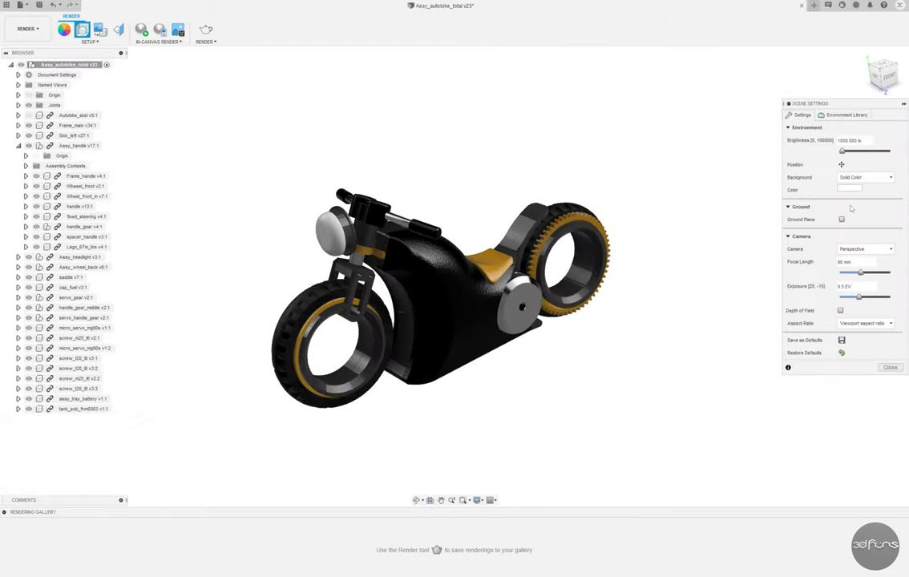
pyautogui.moveTo(861, 273); pyautogui.dragTo(856, 273)
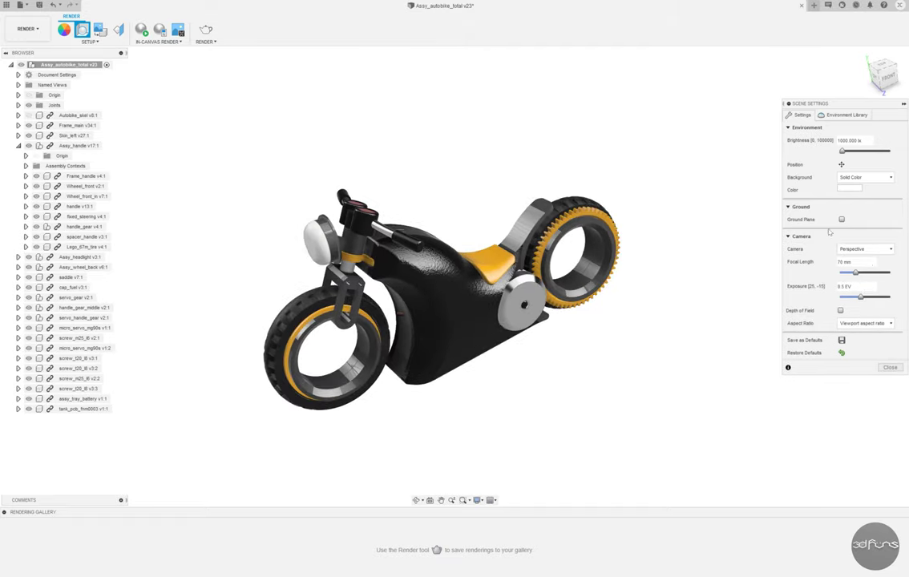
pyautogui.keyDown('shift'); pyautogui.moveTo(561, 304); pyautogui.dragTo(533, 292, button='middle'); pyautogui.keyUp('shift')
# Apply the red Leather (Generic) appearance to the bike's seat
pyautogui.press('a')
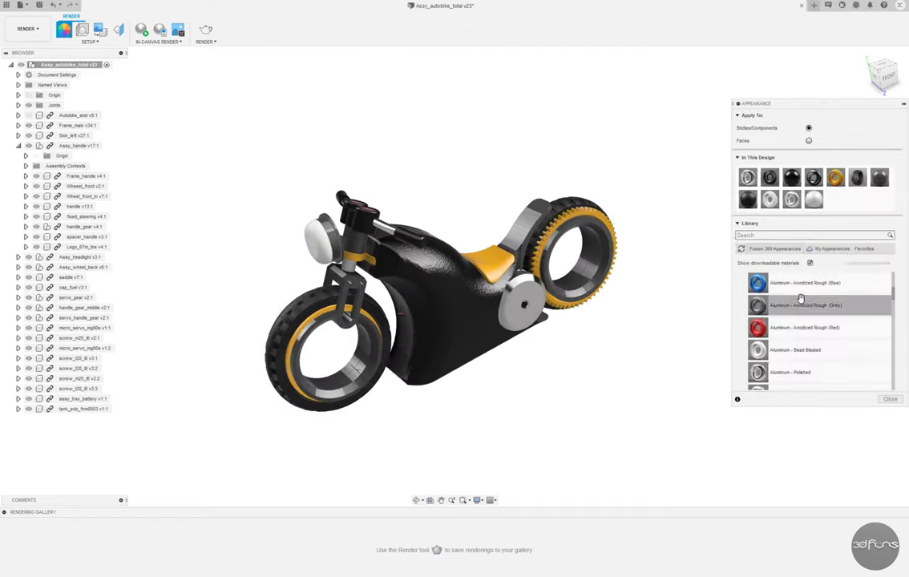
pyautogui.click(758, 319)
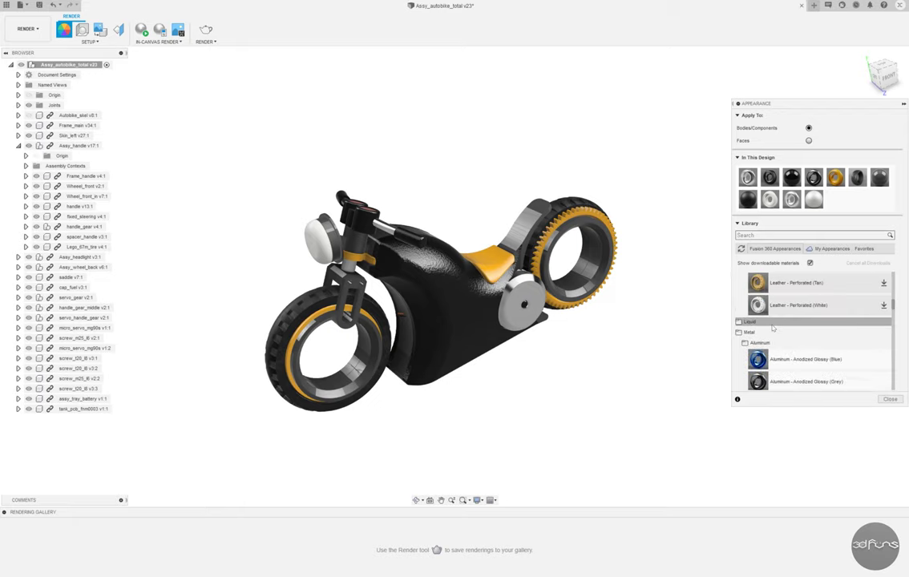
pyautogui.keyDown('shift'); pyautogui.moveTo(653, 402); pyautogui.dragTo(567, 438, button='middle'); pyautogui.keyUp('shift')
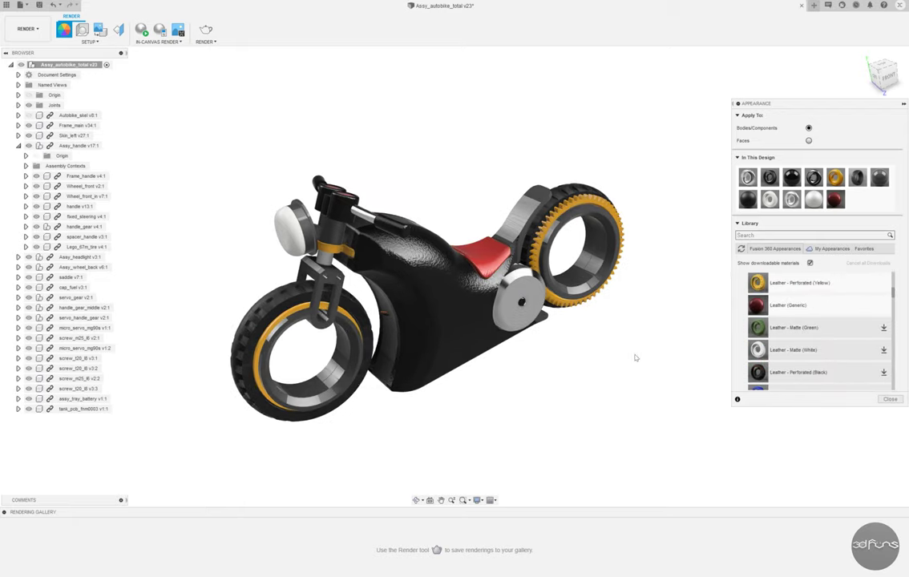
# Apply a black finish to another bike part and orbit to inspect the appearances
pyautogui.moveTo(757, 372); pyautogui.dragTo(489, 232)
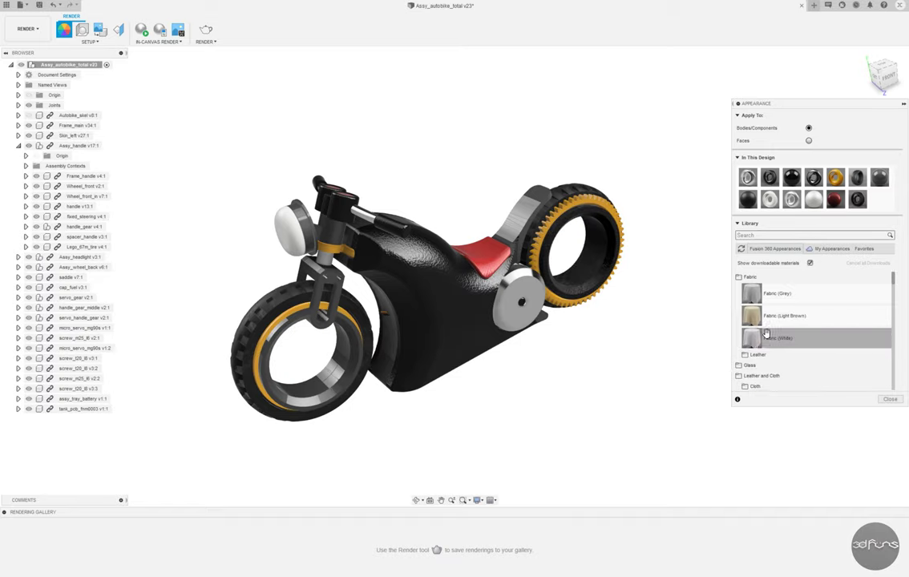
pyautogui.scroll(-5, 774, 345)
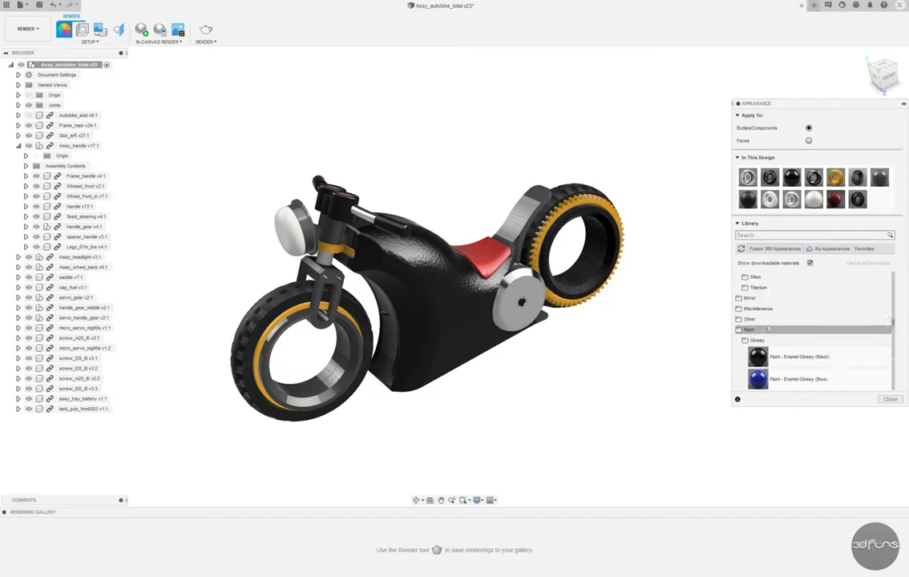
pyautogui.scroll(3, 767, 330)
pyautogui.scroll(3, 769, 329)
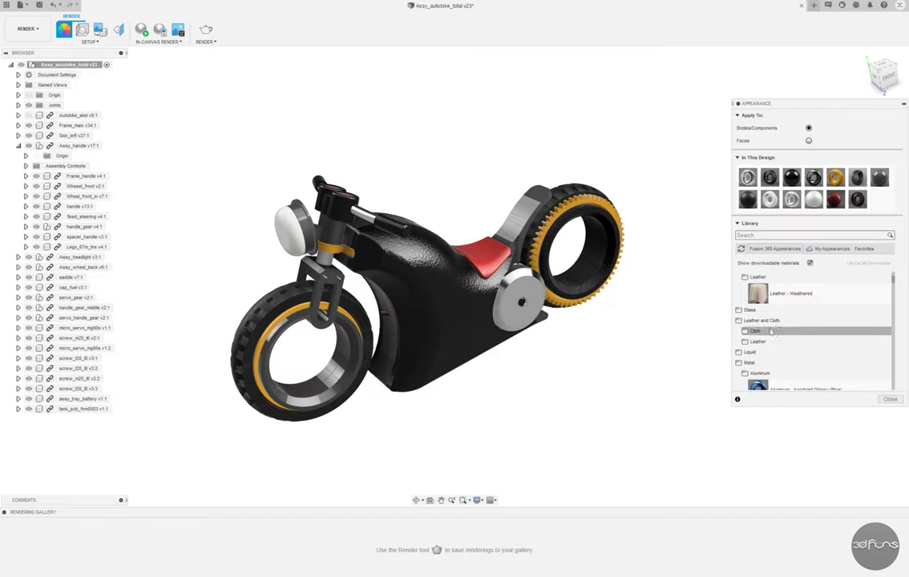
pyautogui.moveTo(796, 358)
pyautogui.keyDown('shift'); pyautogui.mouseDown(button='middle')
pyautogui.moveTo(511, 386)
pyautogui.moveTo(511, 442)
pyautogui.moveTo(608, 316)
pyautogui.moveTo(826, 318)
pyautogui.mouseUp(button='middle'); pyautogui.keyUp('shift')
pyautogui.scroll(-5, 835, 345)
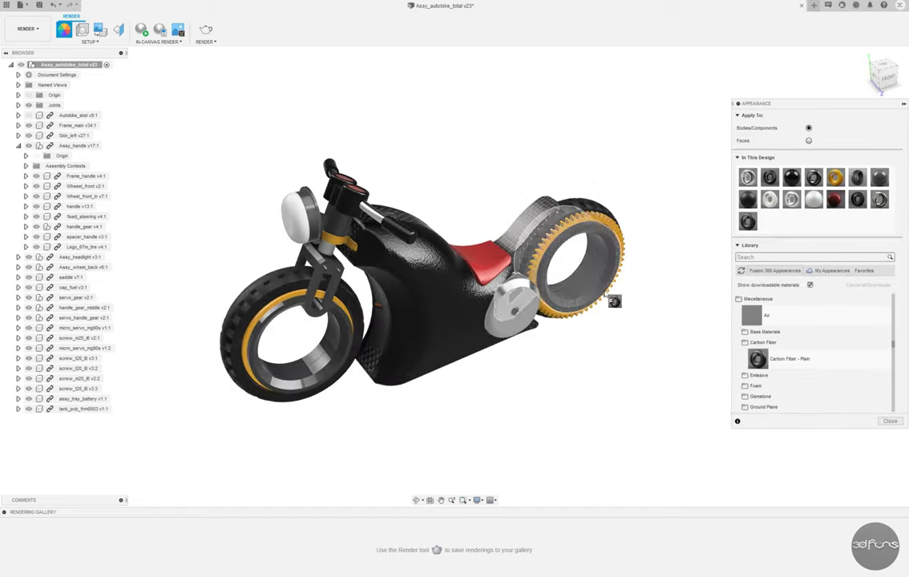
# Apply carbon fibre to the rear wheel, swingarm and front inner wheel, and black Powder Coat - Rough to the front wheel rings
pyautogui.moveTo(757, 337); pyautogui.dragTo(311, 367)
pyautogui.moveTo(311, 367)
pyautogui.keyDown('shift'); pyautogui.mouseDown(button='middle')
pyautogui.moveTo(509, 448)
pyautogui.moveTo(721, 408)
pyautogui.mouseUp(button='middle'); pyautogui.keyUp('shift')
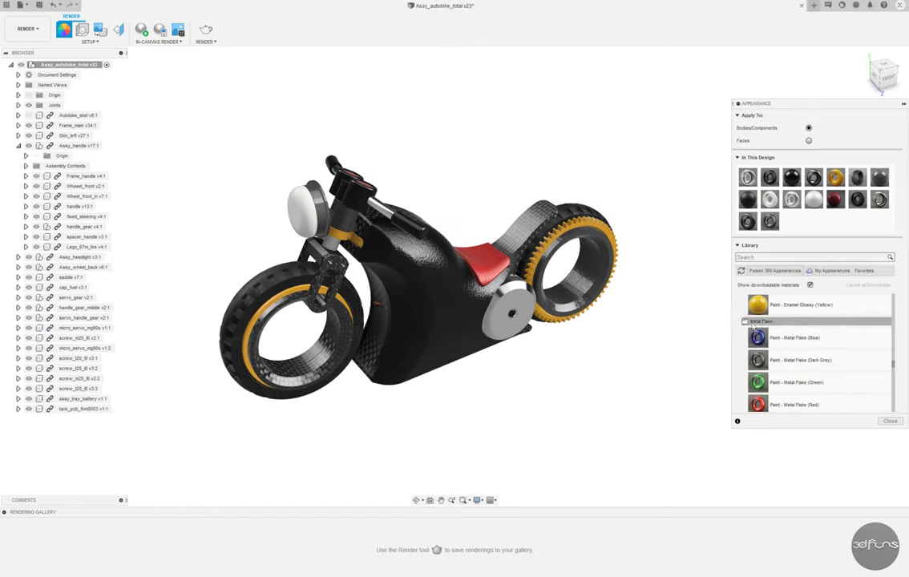
pyautogui.click(759, 342)
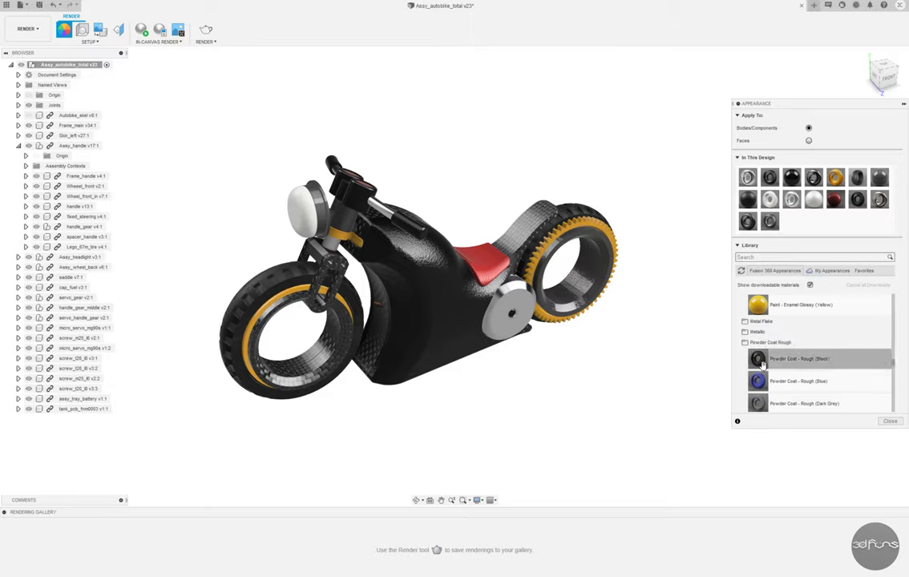
pyautogui.moveTo(757, 358); pyautogui.dragTo(272, 345)
pyautogui.moveTo(272, 345)
pyautogui.keyDown('shift'); pyautogui.mouseDown(button='middle')
pyautogui.moveTo(578, 454)
pyautogui.moveTo(580, 409)
pyautogui.mouseUp(button='middle'); pyautogui.keyUp('shift')
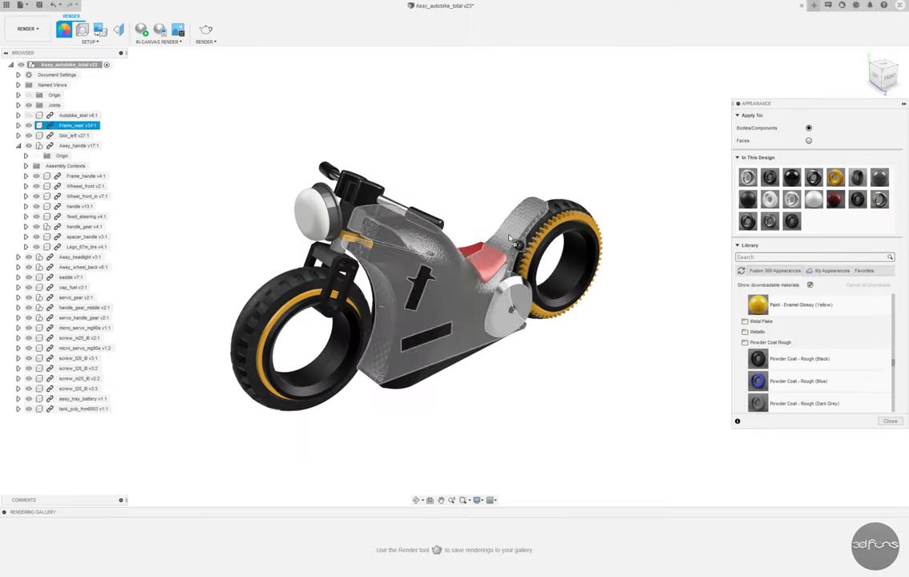
pyautogui.scroll(5, 449, 304)
pyautogui.scroll(-5, 449, 305)
pyautogui.scroll(5, 781, 383)
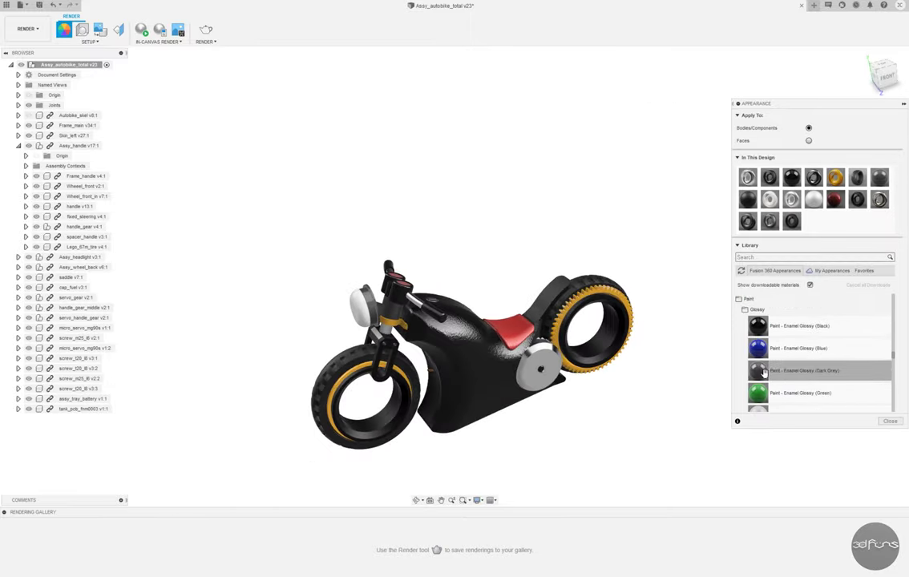
# Paint the bike body with Paint - Enamel Glossy (Dark Grey)
pyautogui.moveTo(757, 370); pyautogui.dragTo(477, 359)
pyautogui.moveTo(477, 359)
pyautogui.keyDown('shift'); pyautogui.mouseDown(button='middle')
pyautogui.moveTo(521, 459)
pyautogui.moveTo(534, 355)
pyautogui.moveTo(245, 286)
pyautogui.mouseUp(button='middle'); pyautogui.keyUp('shift')
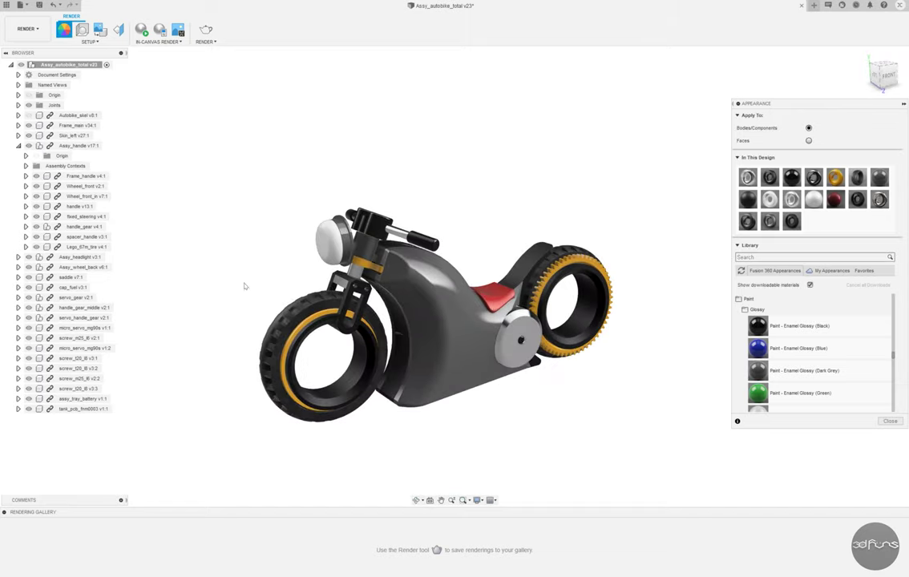
pyautogui.scroll(-3, 862, 378)
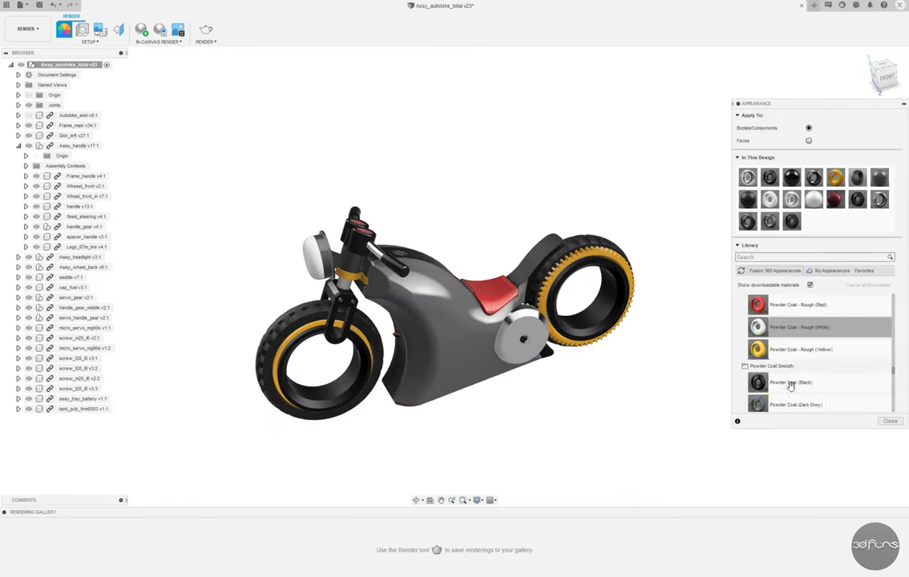
pyautogui.moveTo(531, 421)
pyautogui.keyDown('shift'); pyautogui.mouseDown(button='middle')
pyautogui.moveTo(509, 449)
pyautogui.moveTo(519, 410)
pyautogui.moveTo(530, 410)
pyautogui.mouseUp(button='middle'); pyautogui.keyUp('shift')
# Paint the left side panel (Skin_left) glossy dark grey as well
pyautogui.click(442, 287)
pyautogui.keyDown('shift'); pyautogui.moveTo(442, 287); pyautogui.dragTo(512, 315, button='middle'); pyautogui.keyUp('shift')
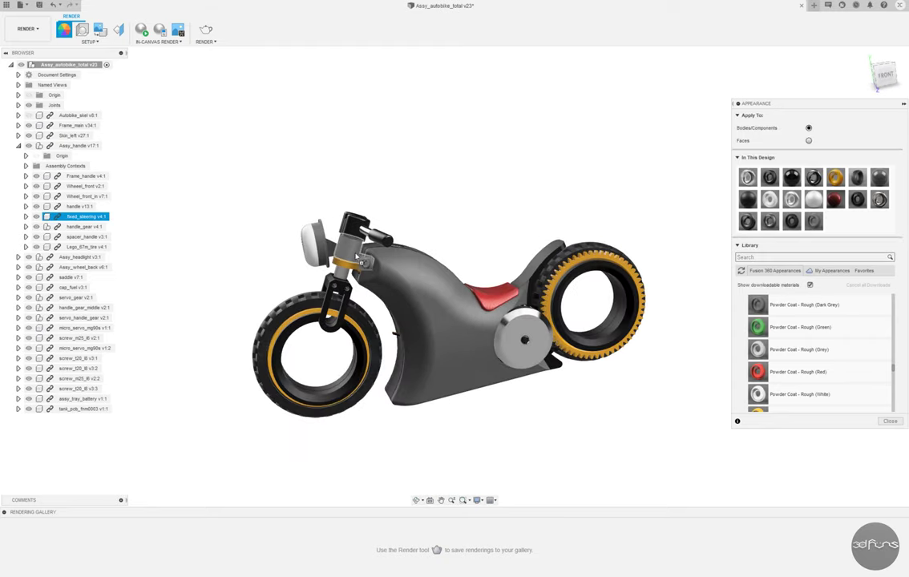
pyautogui.keyDown('shift'); pyautogui.moveTo(340, 267); pyautogui.dragTo(629, 443, button='middle'); pyautogui.keyUp('shift')
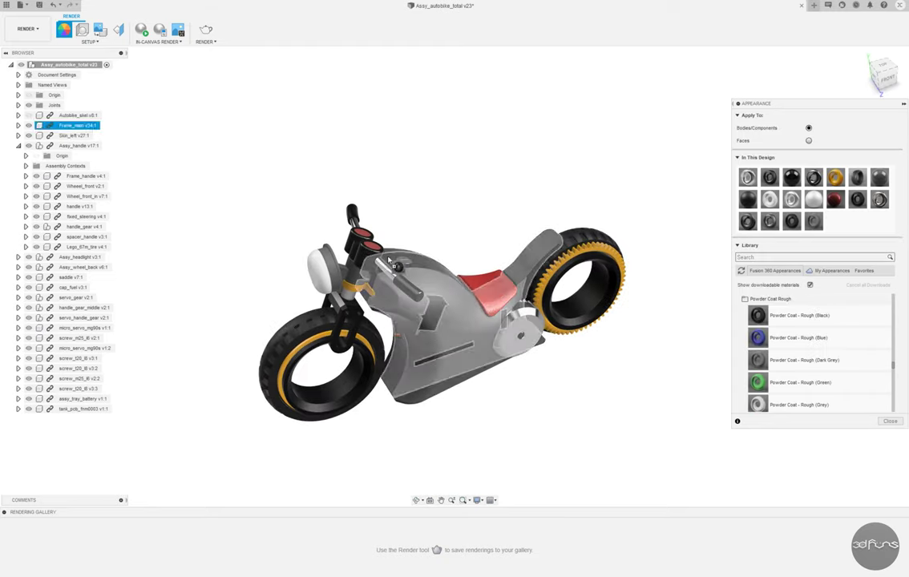
pyautogui.scroll(5, 425, 315)
pyautogui.scroll(-3, 450, 319)
pyautogui.scroll(-2, 463, 305)
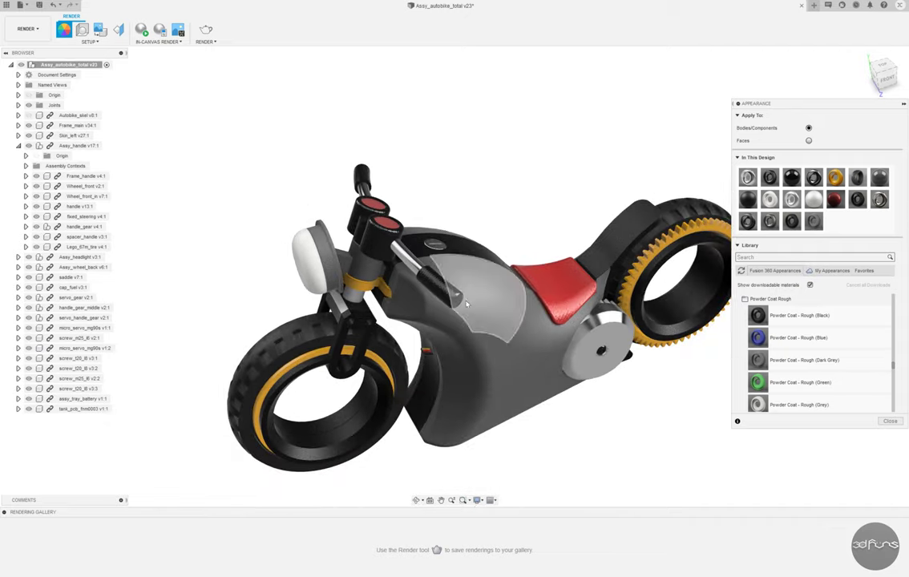
# Close the appearance library and orbit to a top-down view of the bike
pyautogui.press('Escape')
pyautogui.scroll(-1, 691, 398)
pyautogui.moveTo(691, 397)
pyautogui.keyDown('shift'); pyautogui.mouseDown(button='middle')
pyautogui.moveTo(524, 472)
pyautogui.moveTo(606, 443)
pyautogui.mouseUp(button='middle'); pyautogui.keyUp('shift')
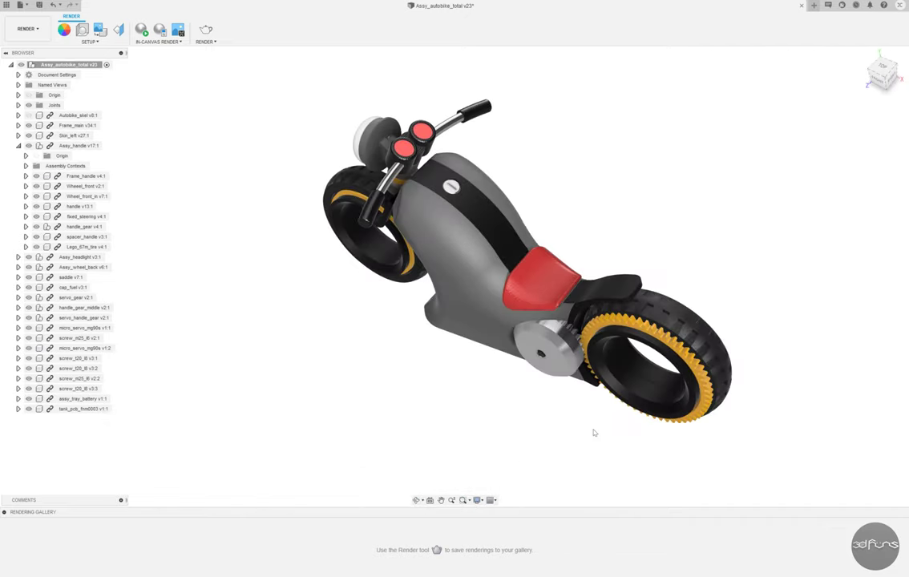
# Orbit to a three-quarter view and save a captured image of the bike as PNG
pyautogui.moveTo(451, 104)
pyautogui.keyDown('shift'); pyautogui.mouseDown(button='middle')
pyautogui.moveTo(552, 392)
pyautogui.moveTo(484, 392)
pyautogui.mouseUp(button='middle'); pyautogui.keyUp('shift')
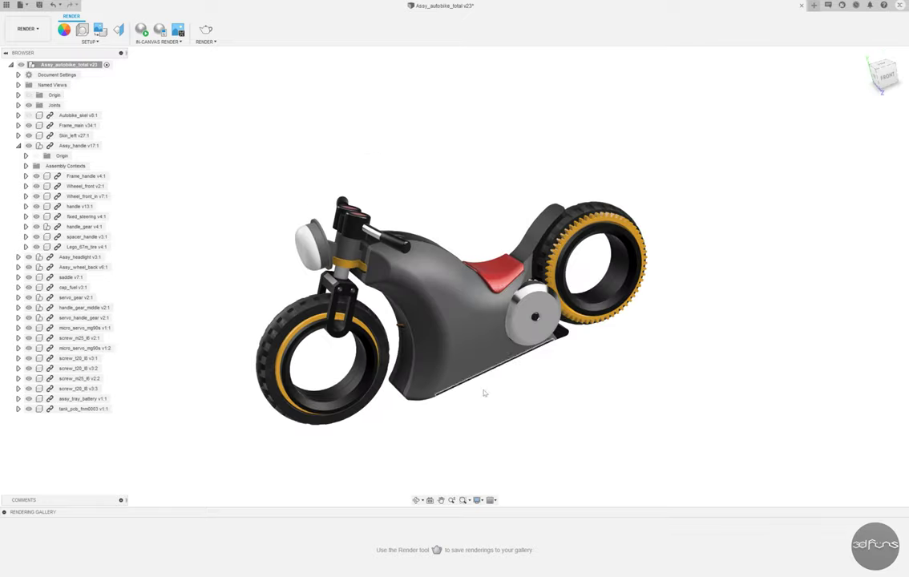
pyautogui.moveTo(412, 413)
pyautogui.keyDown('shift'); pyautogui.mouseDown(button='middle')
pyautogui.moveTo(484, 418)
pyautogui.moveTo(594, 352)
pyautogui.mouseUp(button='middle'); pyautogui.keyUp('shift')
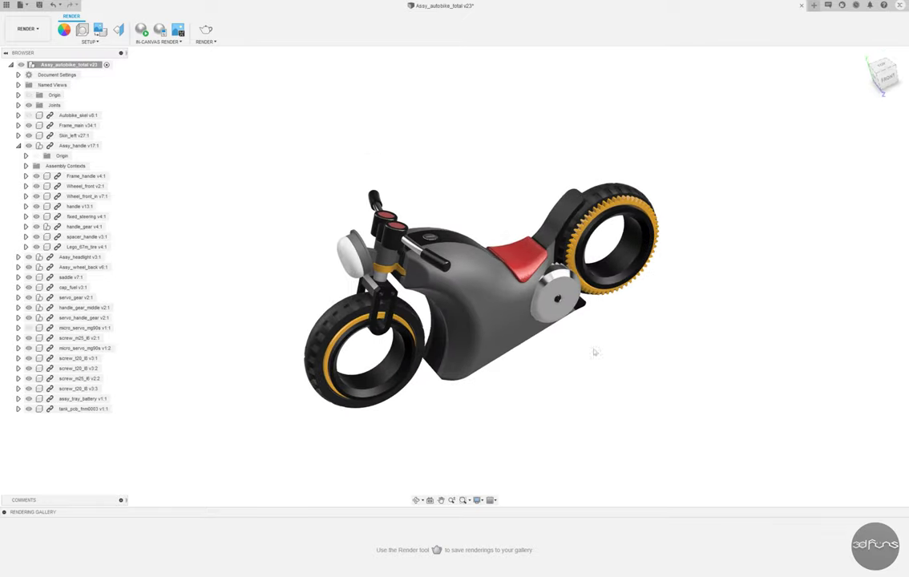
pyautogui.click(182, 34)
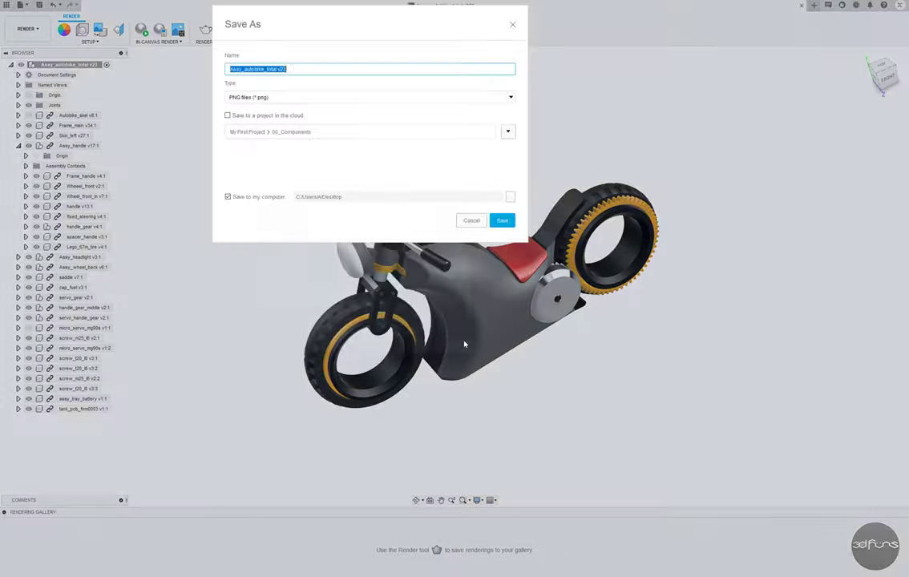
pyautogui.click(503, 221)
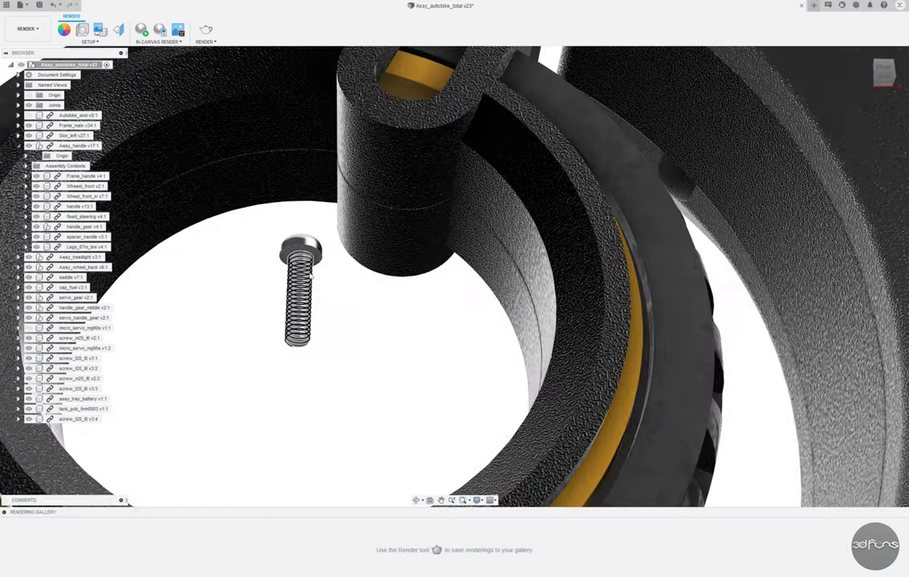
# Return to the Design workspace and start a joint for placing the screw
pyautogui.click(26, 29)
pyautogui.click(33, 50)
pyautogui.press('j')
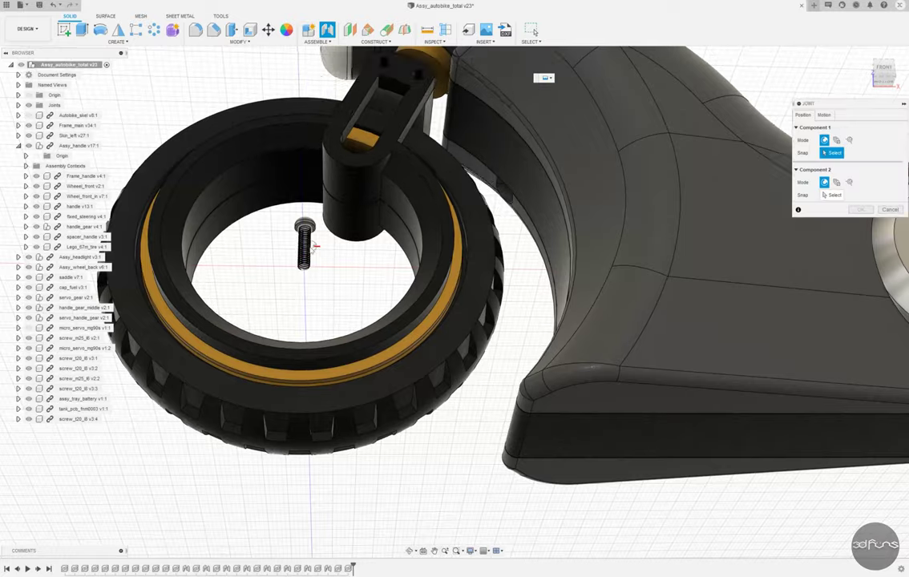